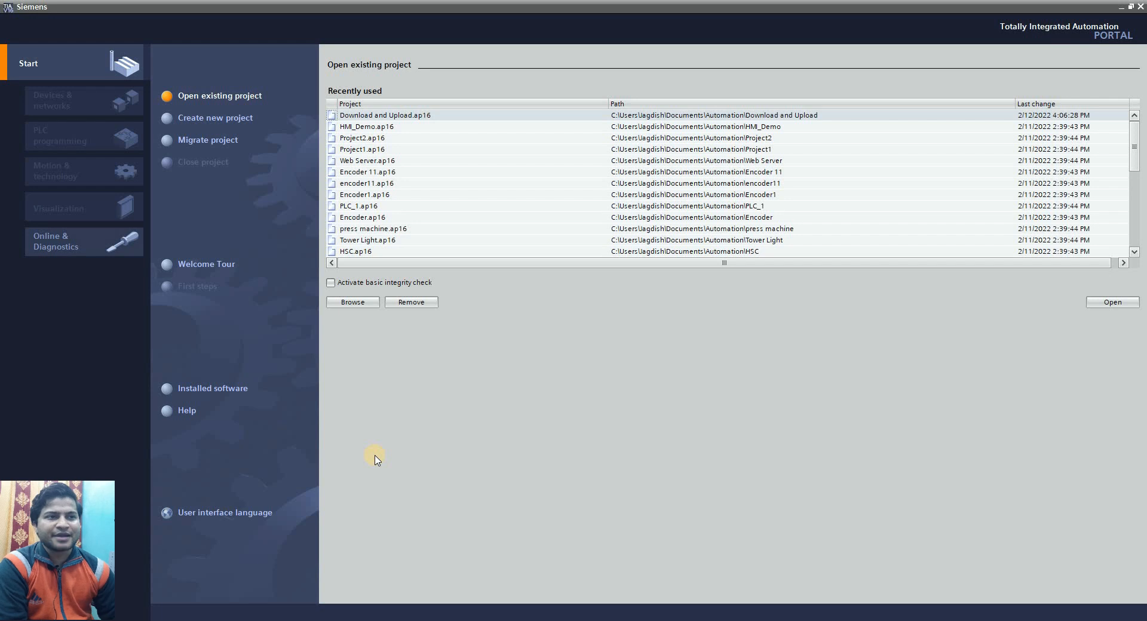
{"action": "left_click", "coordinate": [353, 302]}
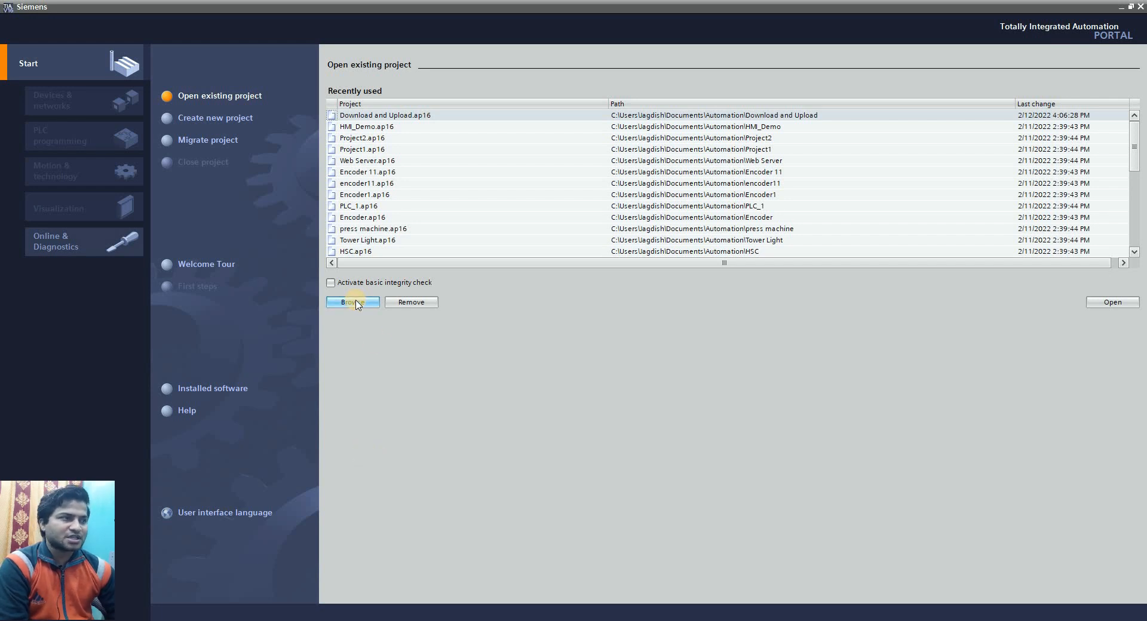
{"action": "left_click", "coordinate": [385, 126]}
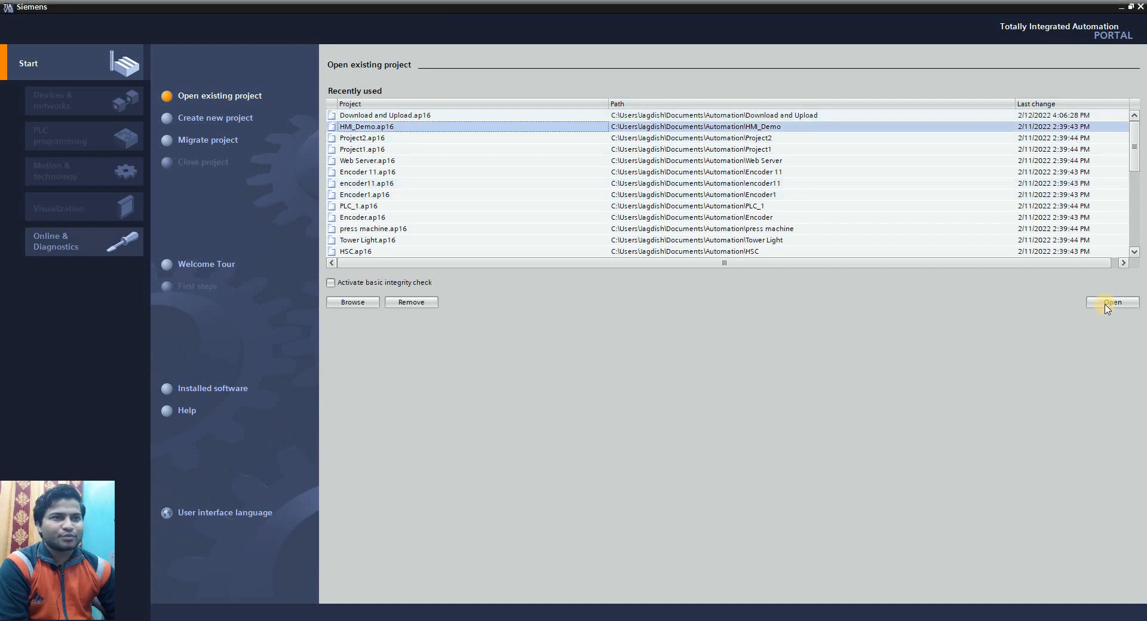
Create a new V16 project named Software Overview in the default Automation path.
{"action": "left_click", "coordinate": [206, 120]}
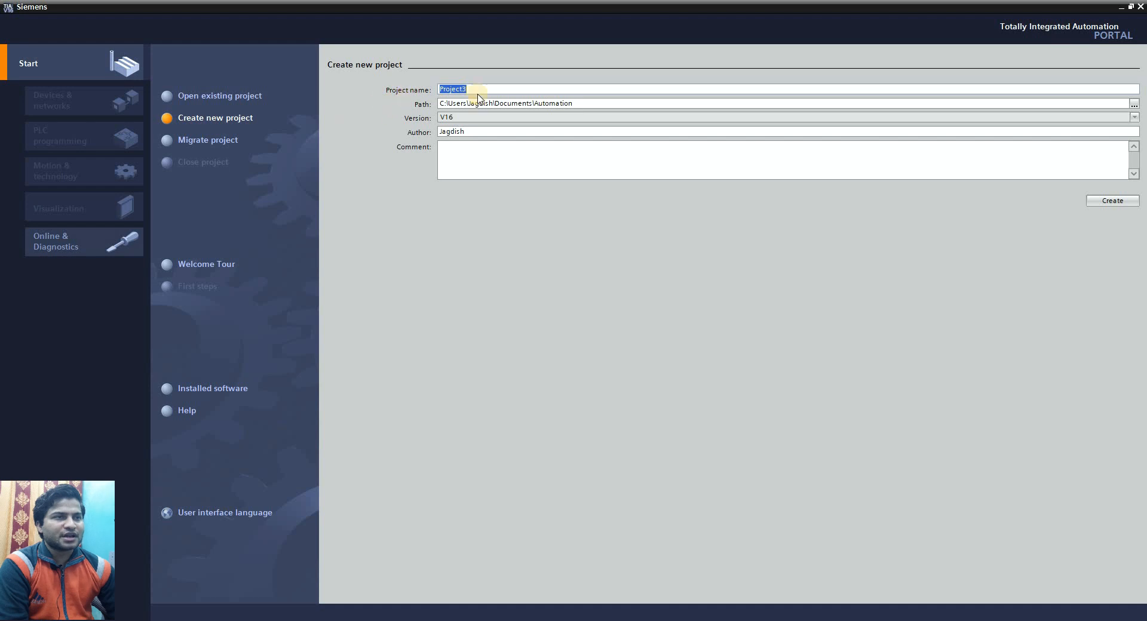
{"action": "left_click", "coordinate": [448, 93]}
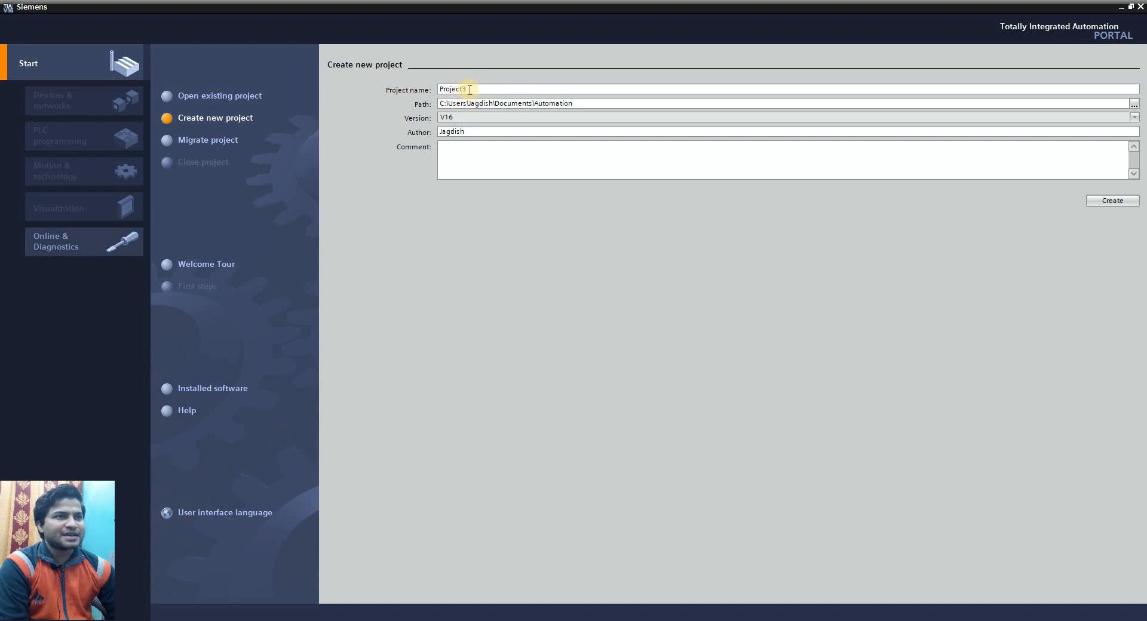
{"action": "left_click_drag", "start_coordinate": [472, 89], "coordinate": [435, 91]}
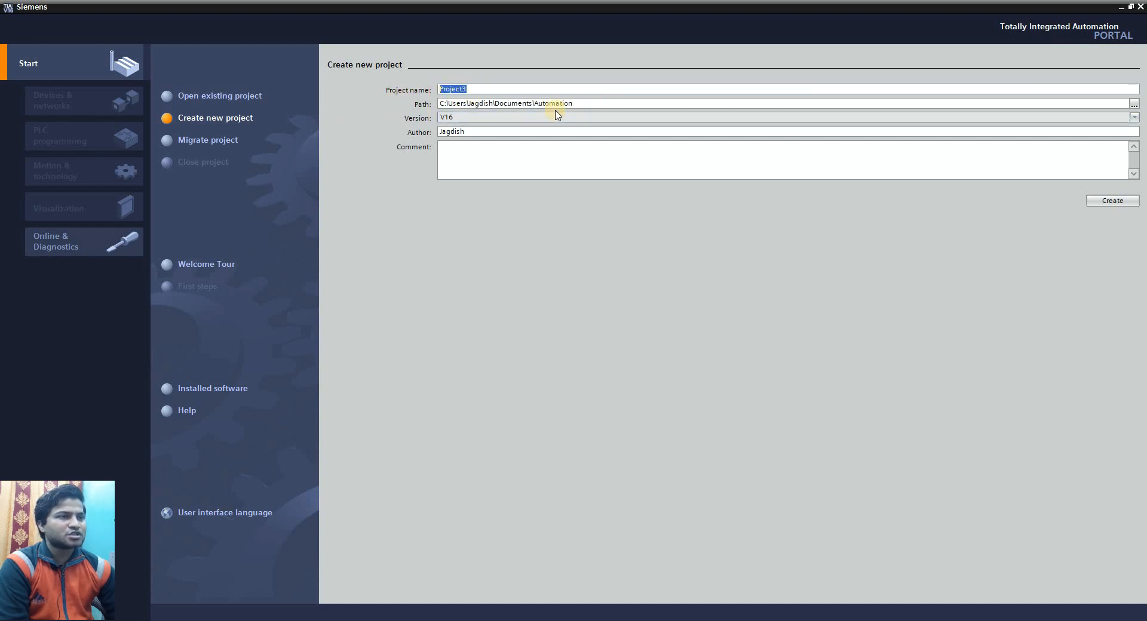
{"action": "left_click", "coordinate": [581, 106]}
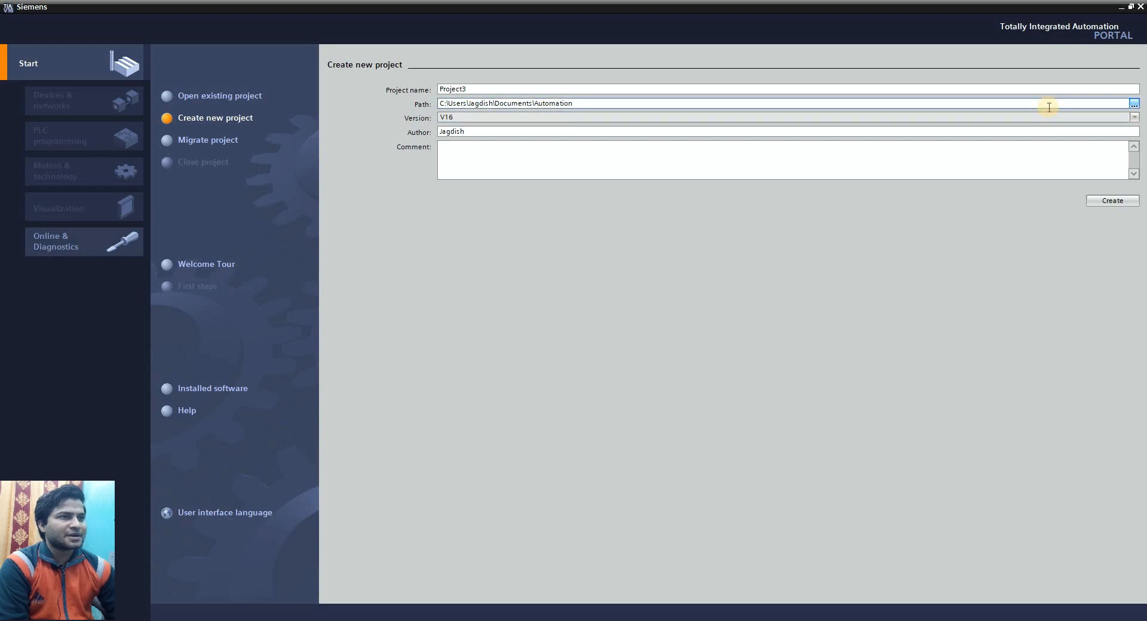
{"action": "left_click", "coordinate": [484, 119]}
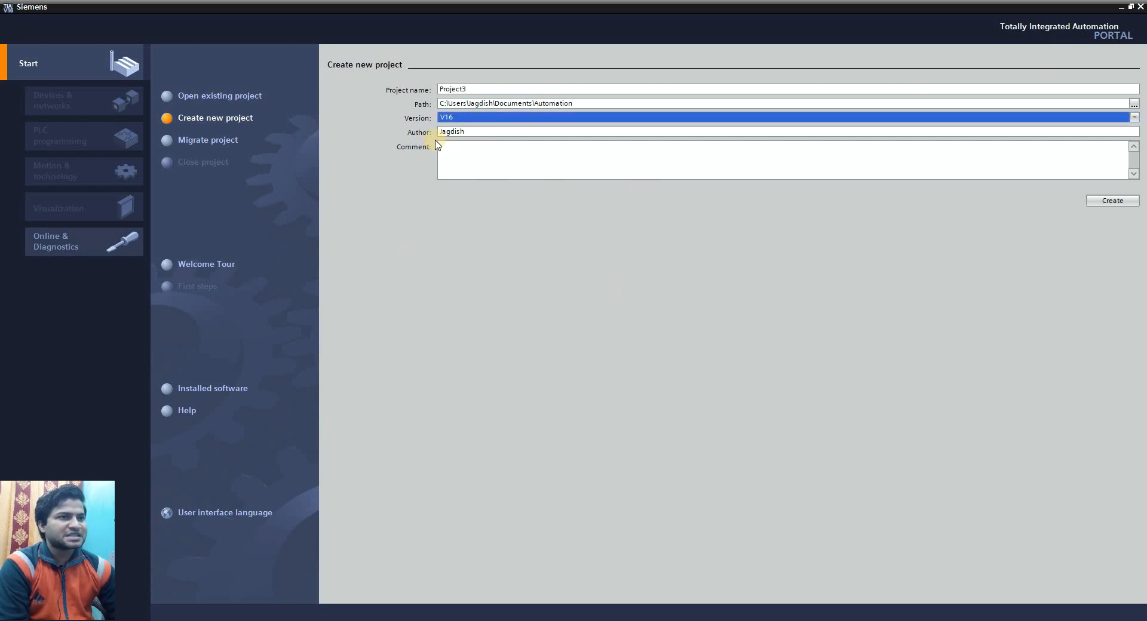
{"action": "key", "text": "Tab"}
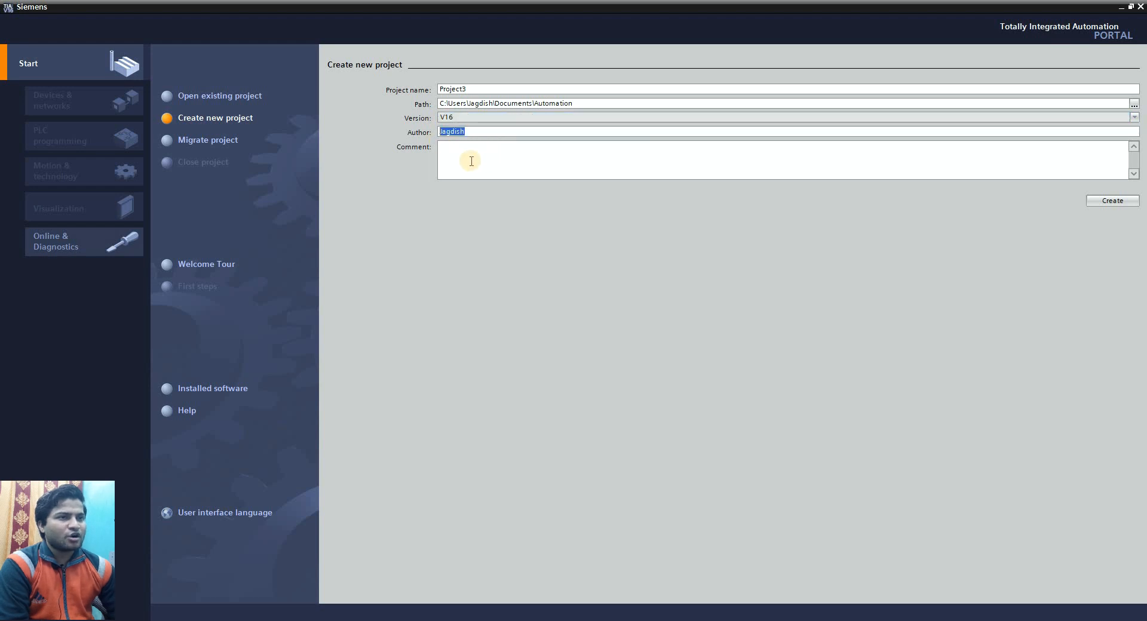
{"action": "left_click", "coordinate": [471, 160]}
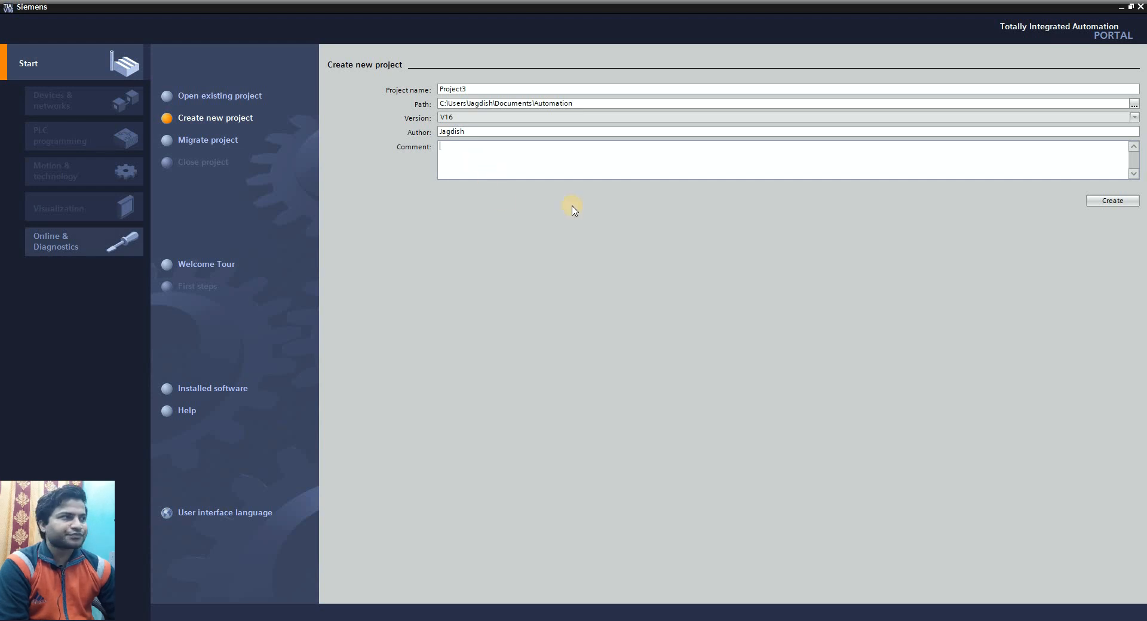
{"action": "left_click", "coordinate": [428, 87]}
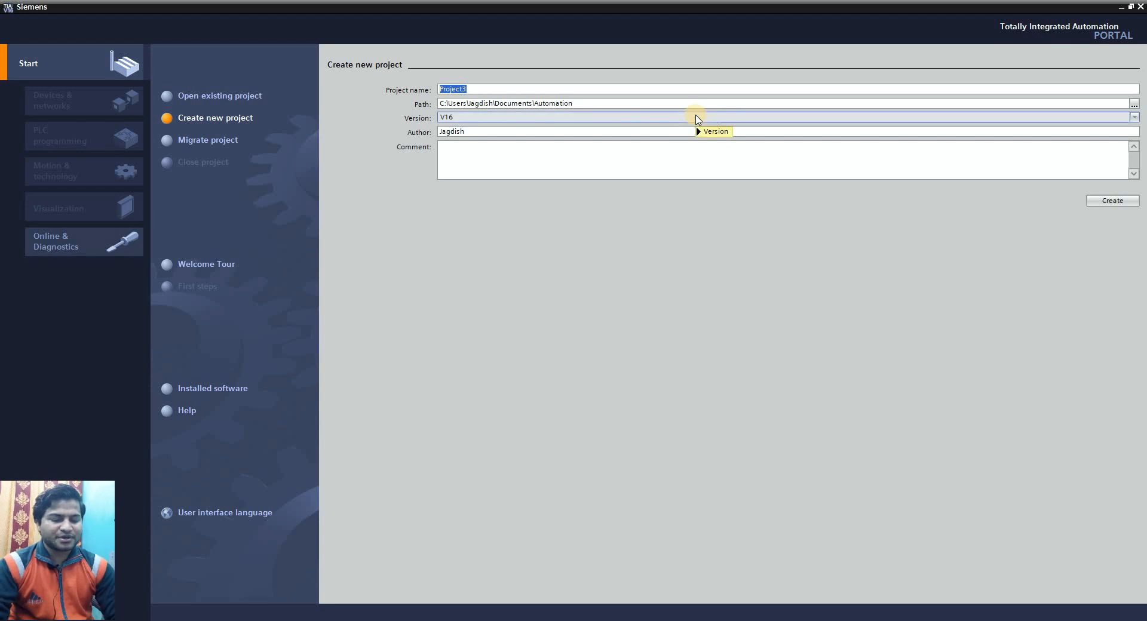
{"action": "type", "text": "Software"}
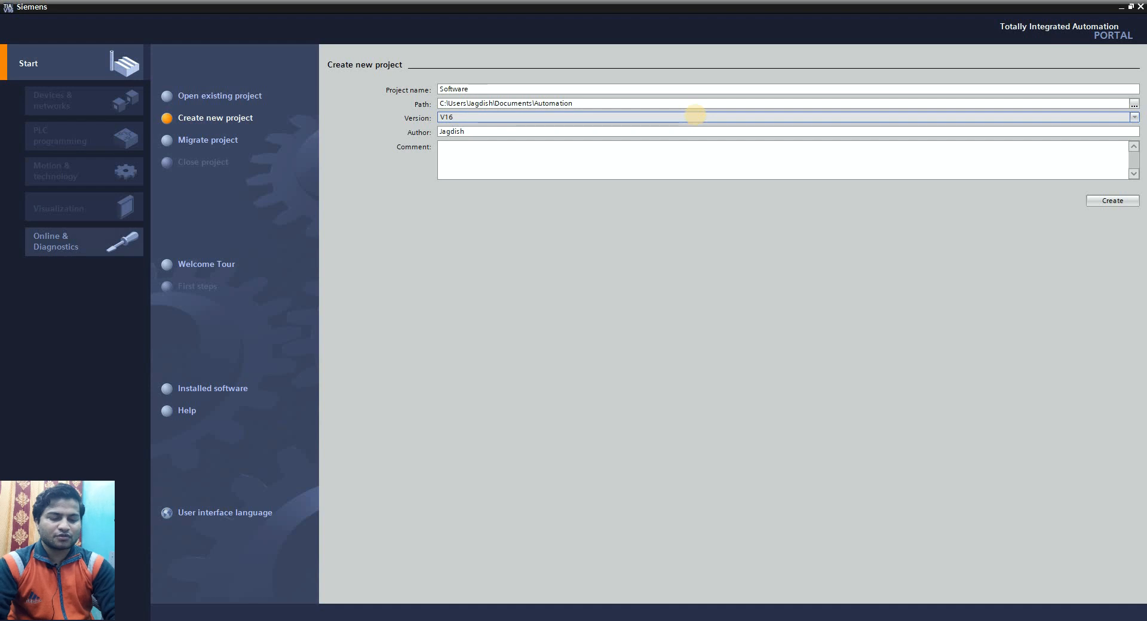
{"action": "type", "text": " Overview"}
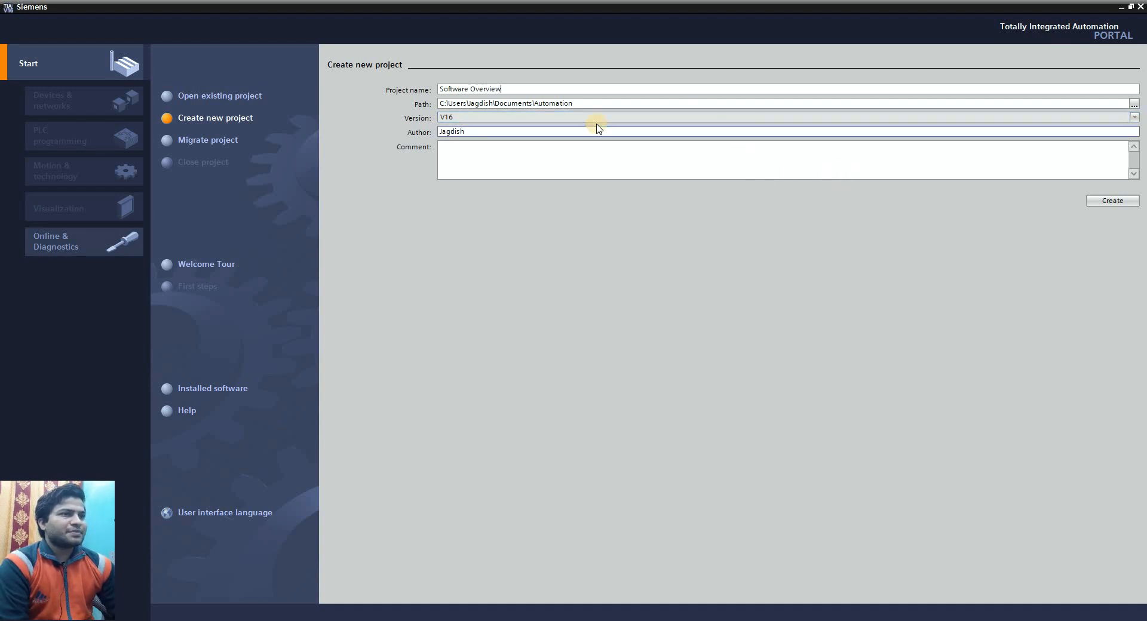
{"action": "left_click", "coordinate": [652, 143]}
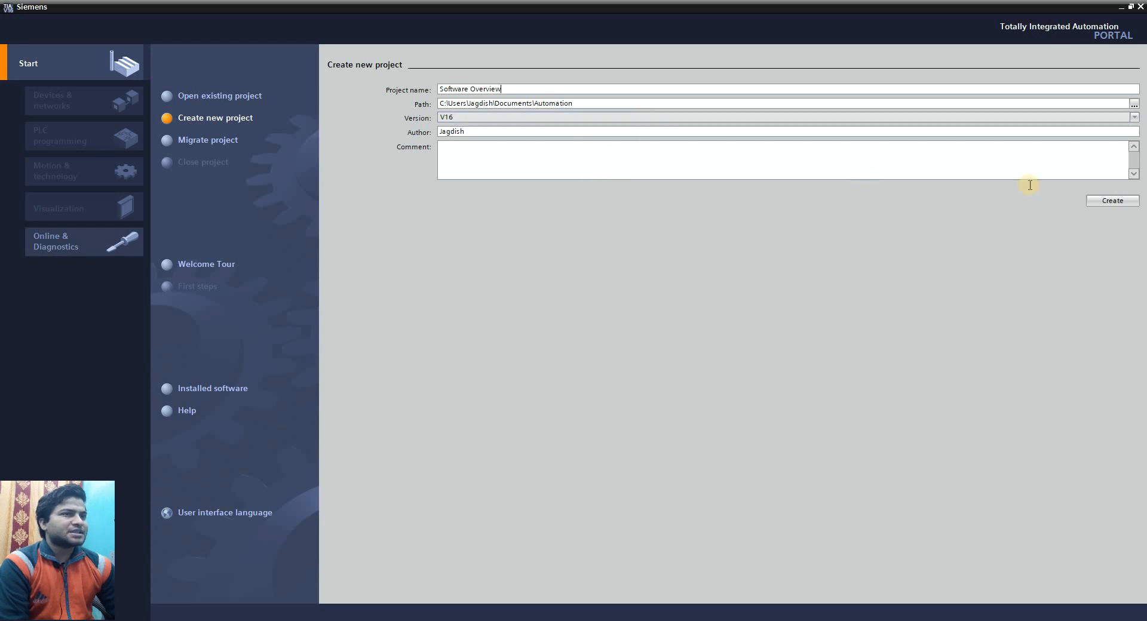
{"action": "left_click", "coordinate": [1112, 201]}
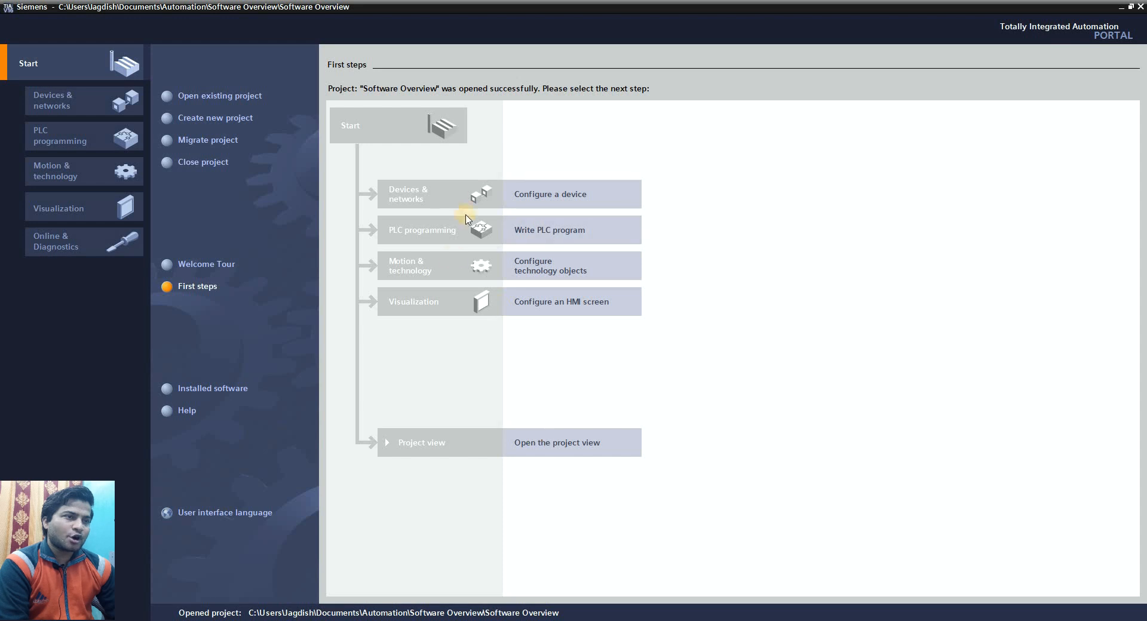
Start configuring a device and begin adding a new one from the Controllers category.
{"action": "left_click", "coordinate": [547, 203]}
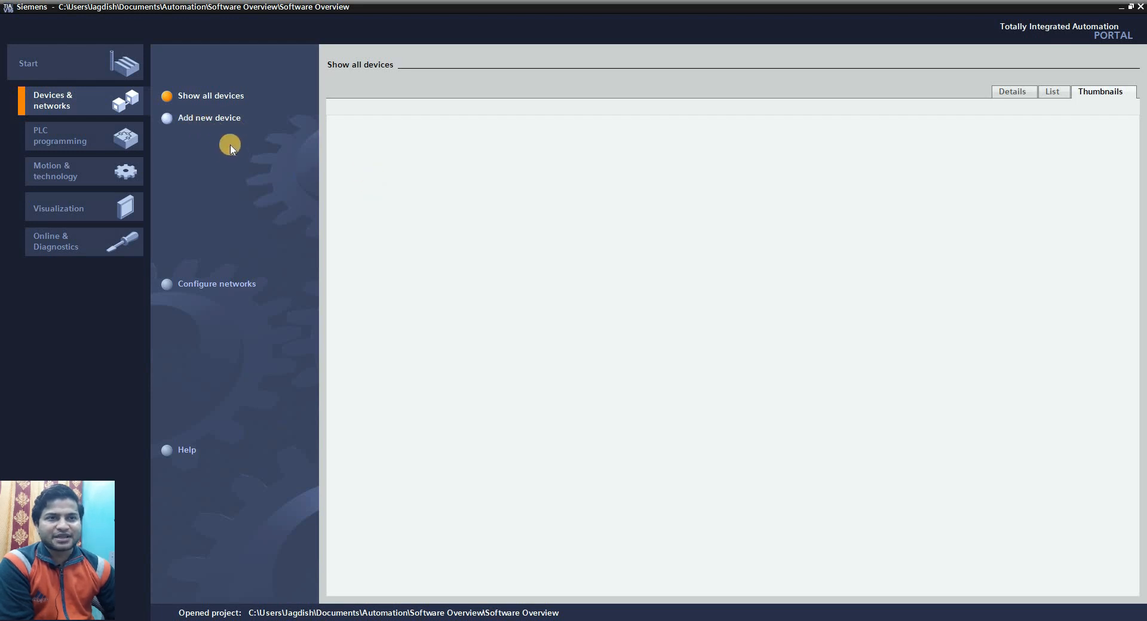
{"action": "left_click", "coordinate": [221, 121]}
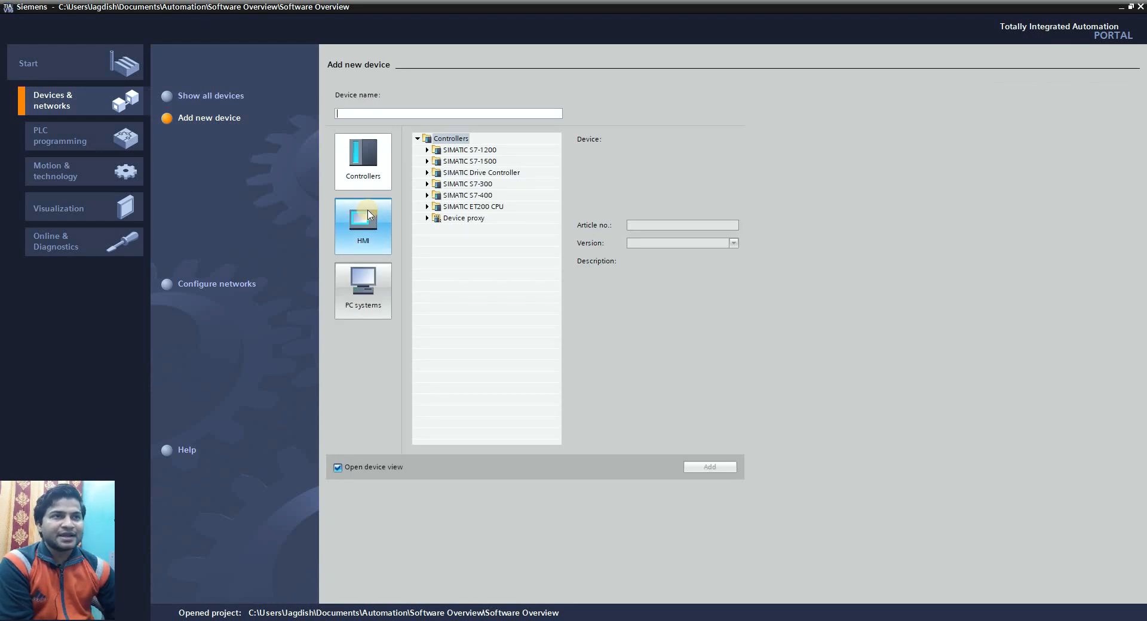
{"action": "left_click", "coordinate": [366, 175]}
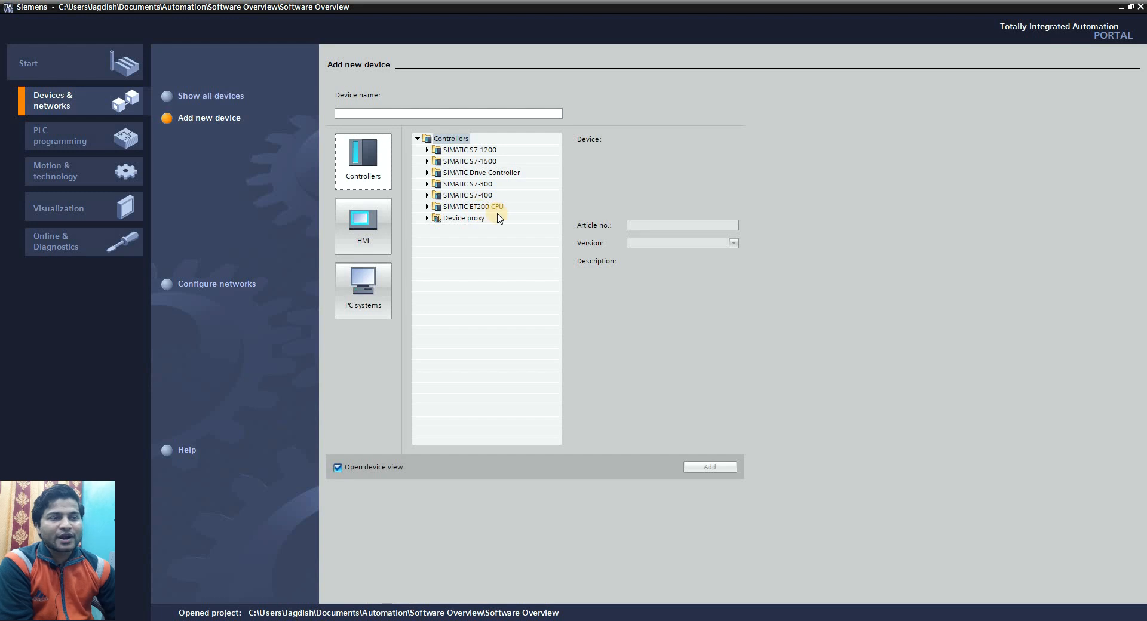
Examine the CPU models offered in the SIMATIC S7-300 and S7-400 families, then collapse both families.
{"action": "left_click", "coordinate": [427, 184]}
{"action": "left_click", "coordinate": [437, 195]}
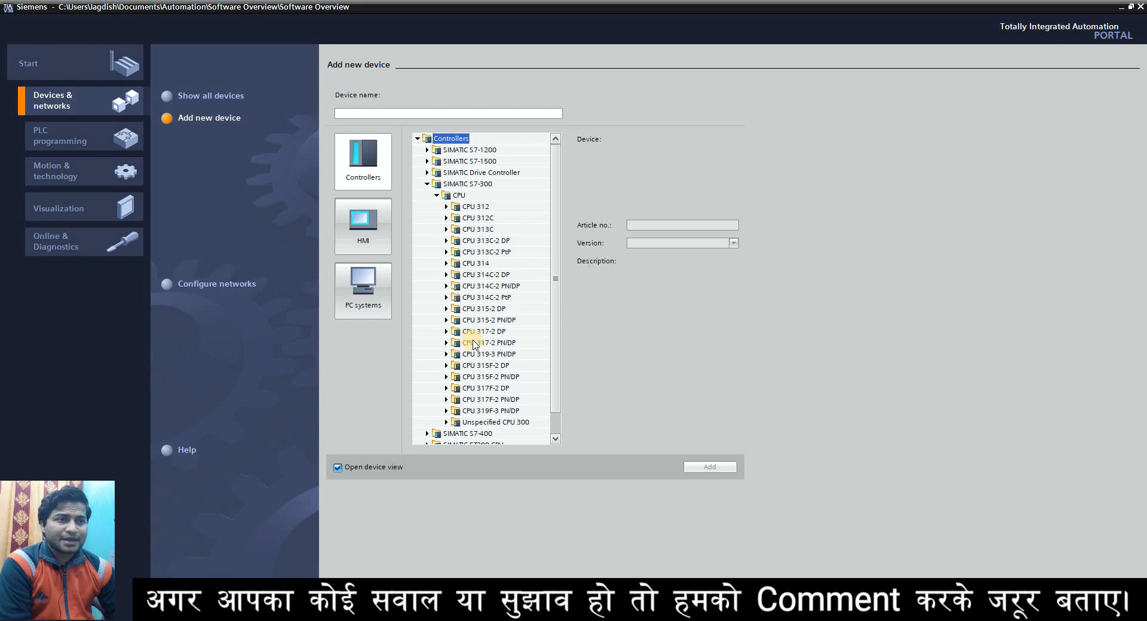
{"action": "scroll", "coordinate": [474, 343], "scroll_direction": "down", "scroll_amount": 1}
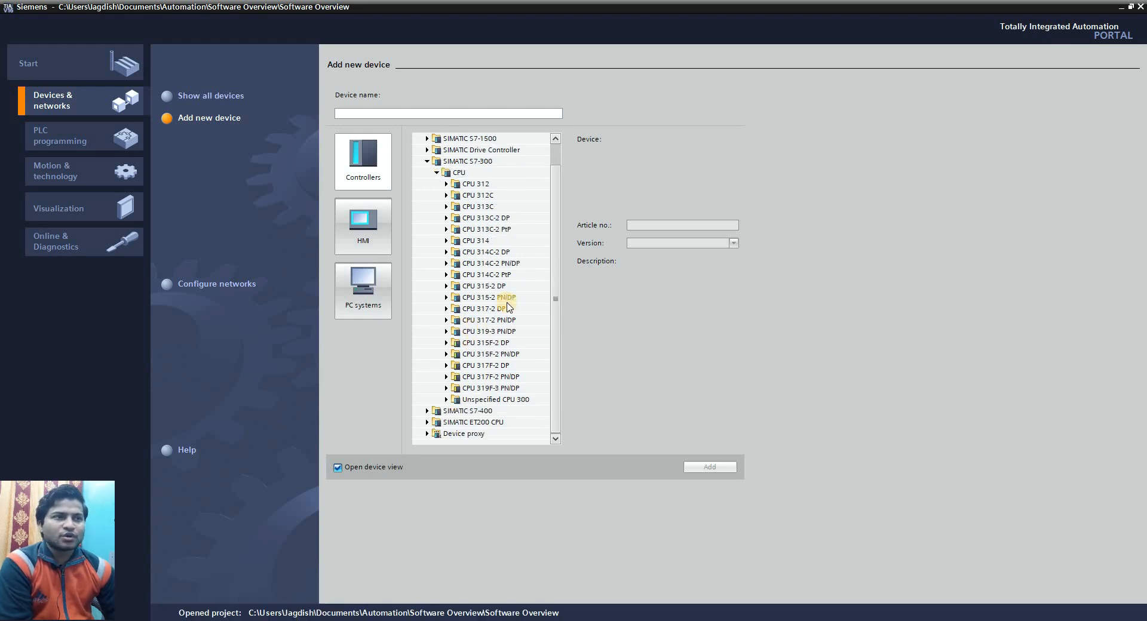
{"action": "scroll", "coordinate": [443, 208], "scroll_direction": "up", "scroll_amount": 1}
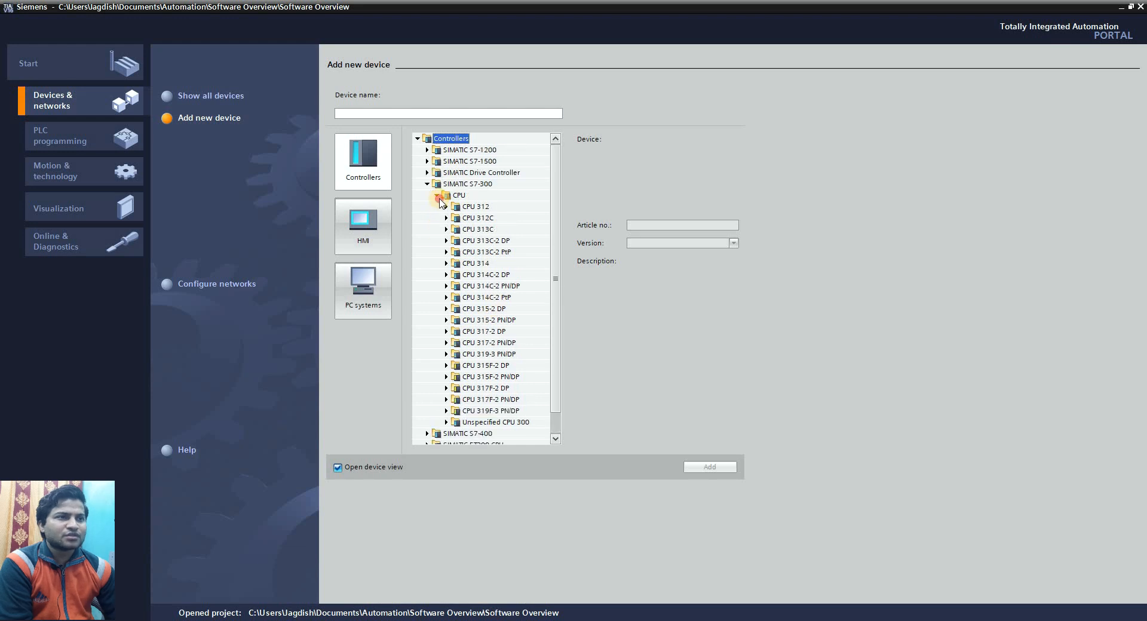
{"action": "left_click", "coordinate": [439, 196]}
{"action": "left_click", "coordinate": [427, 206]}
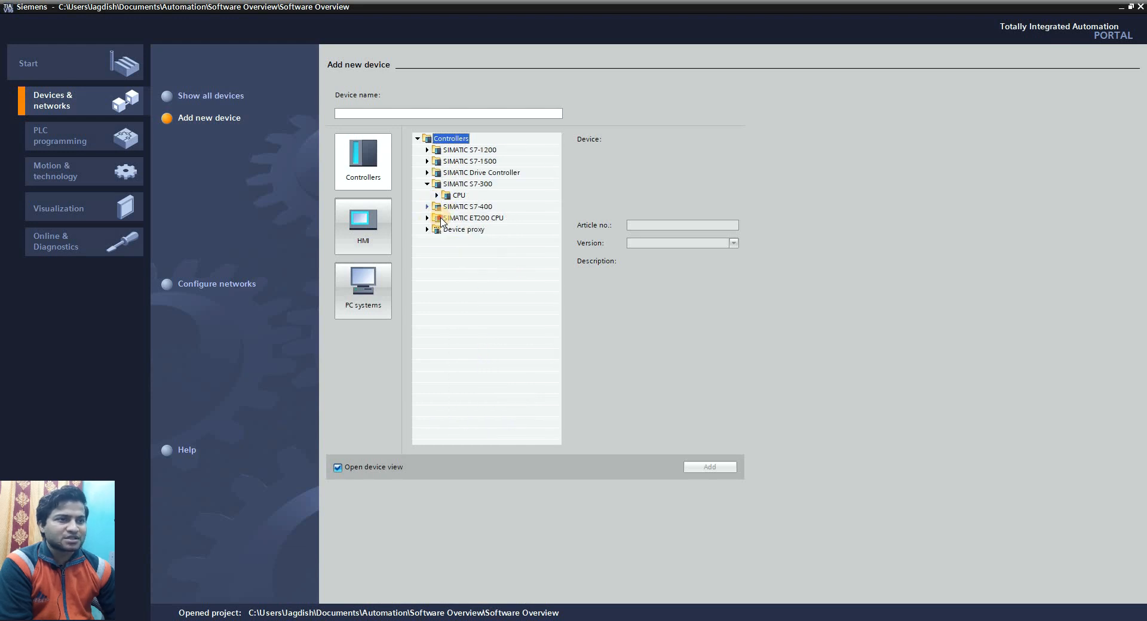
{"action": "left_click", "coordinate": [436, 218]}
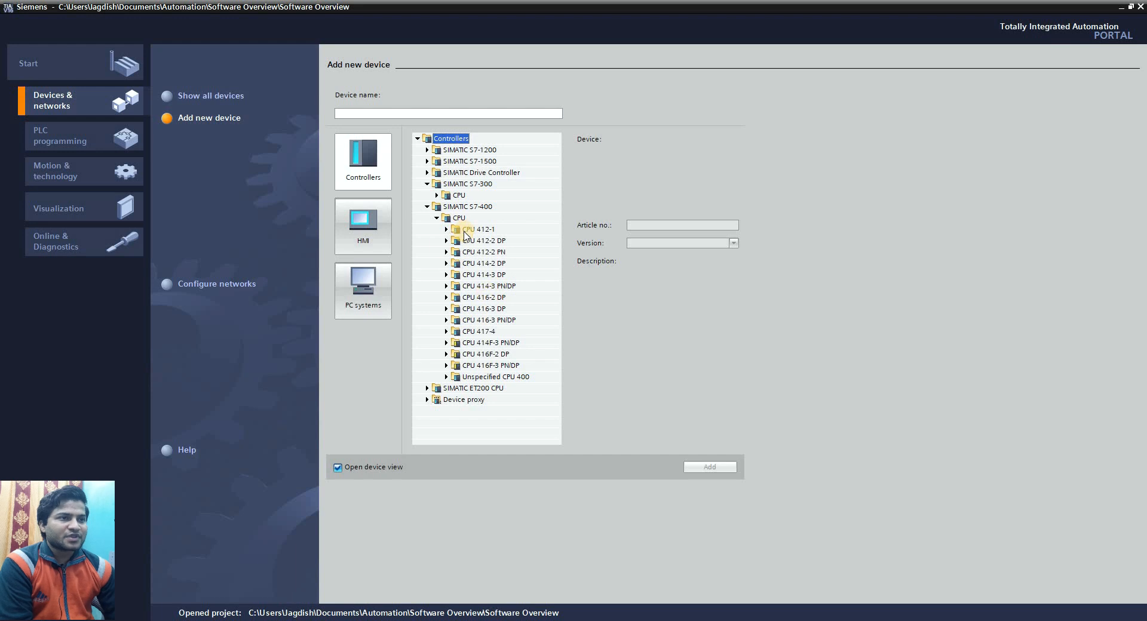
{"action": "left_click", "coordinate": [436, 218]}
{"action": "left_click", "coordinate": [427, 207]}
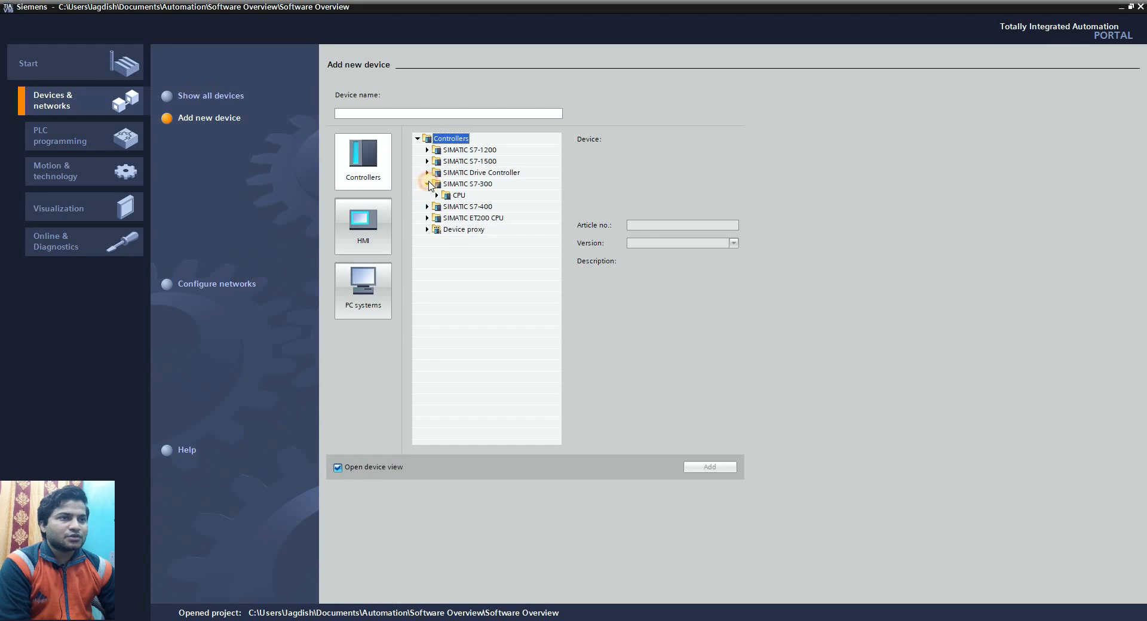
{"action": "left_click", "coordinate": [428, 184]}
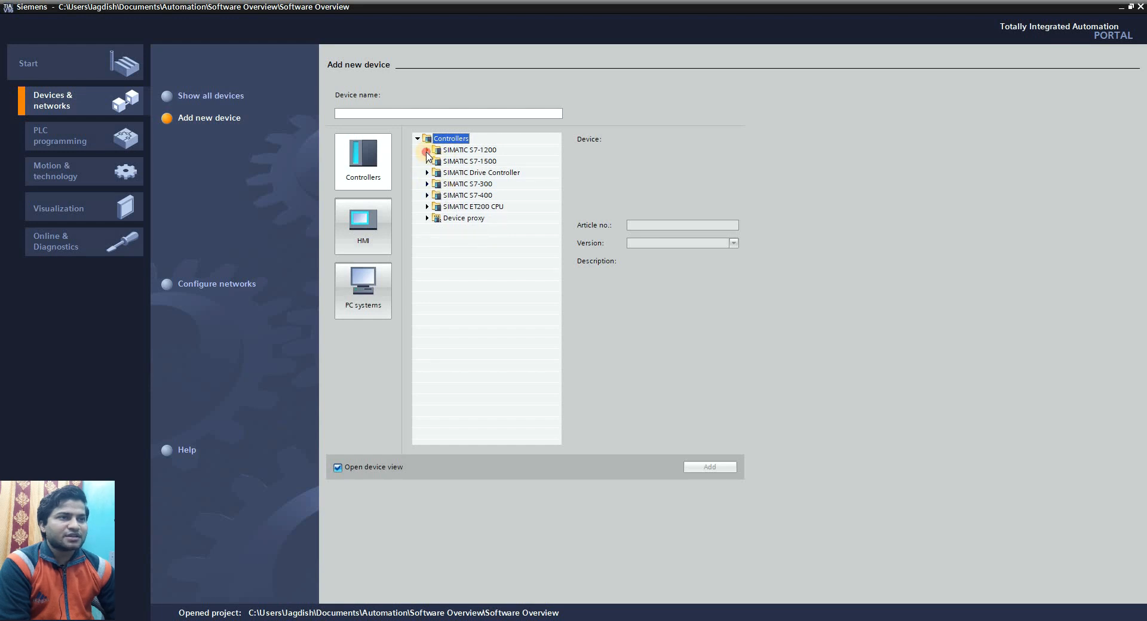
Examine the SIMATIC S7-1200 CPU models and the article numbers under the AC/DC/Rly, DC/DC/DC and DC/DC/Rly versions of CPU 1211C.
{"action": "left_click", "coordinate": [427, 150]}
{"action": "left_click", "coordinate": [437, 161]}
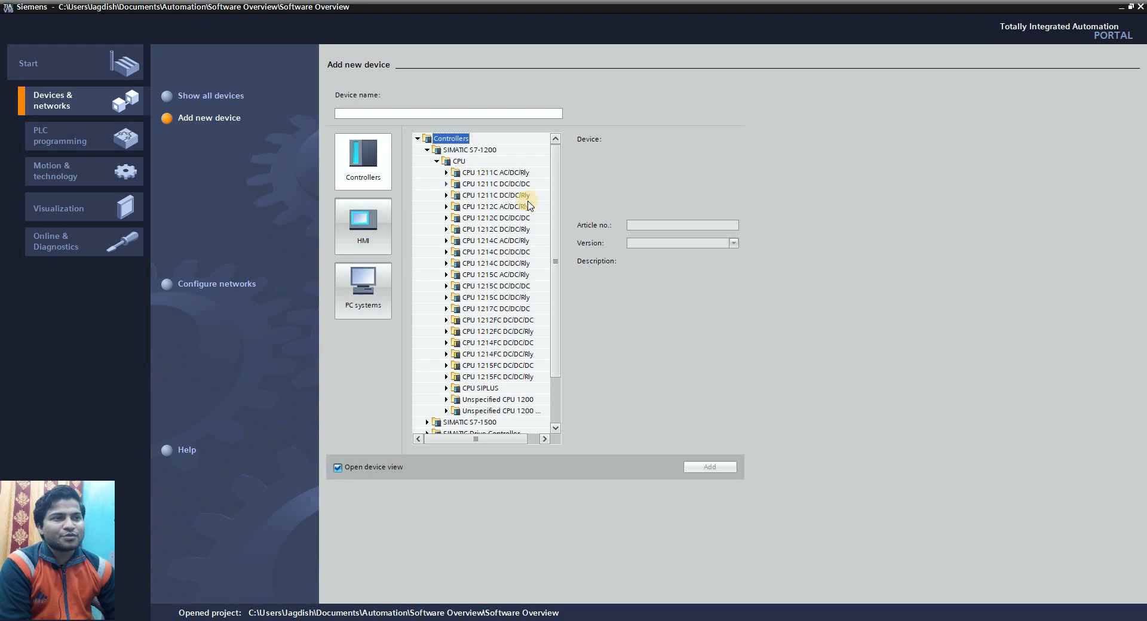
{"action": "double_click", "coordinate": [508, 185]}
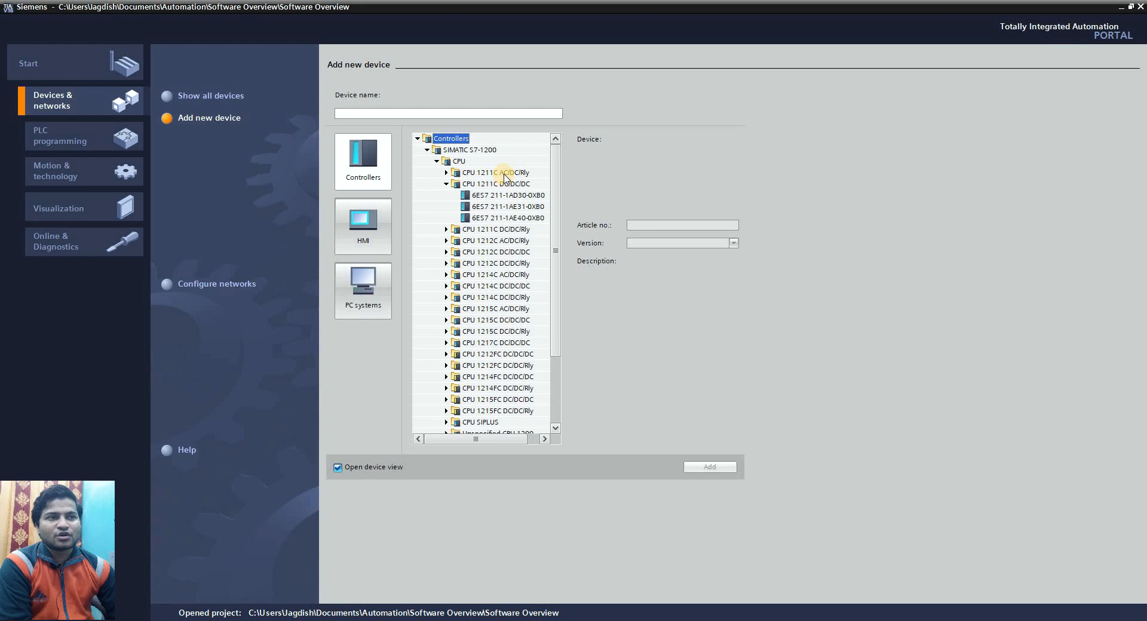
{"action": "left_click", "coordinate": [447, 229]}
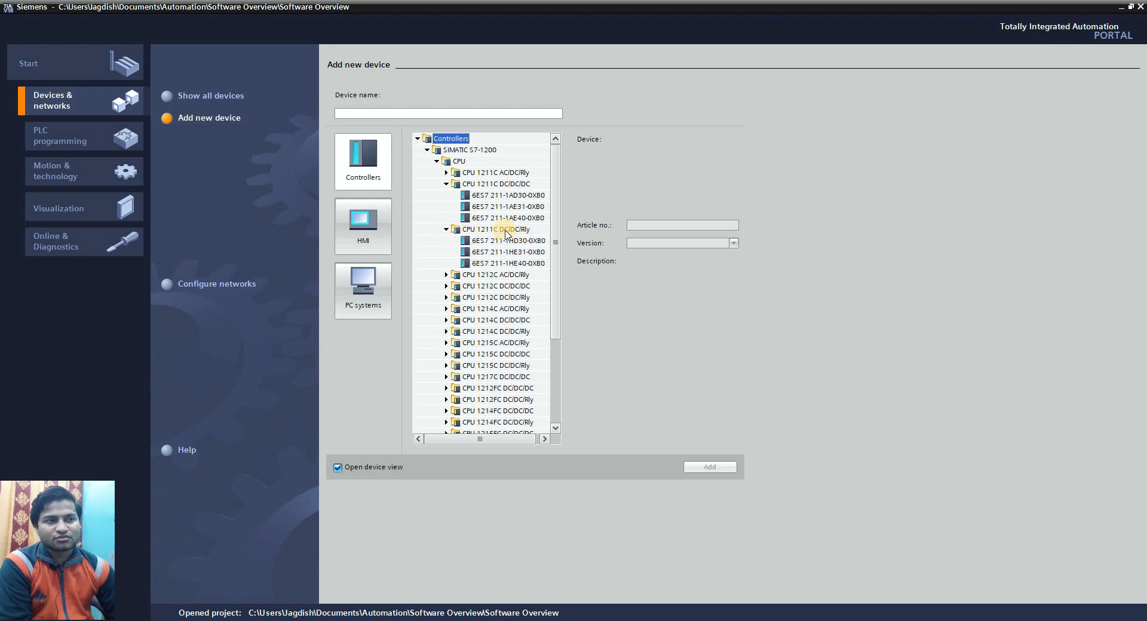
{"action": "left_click", "coordinate": [446, 174]}
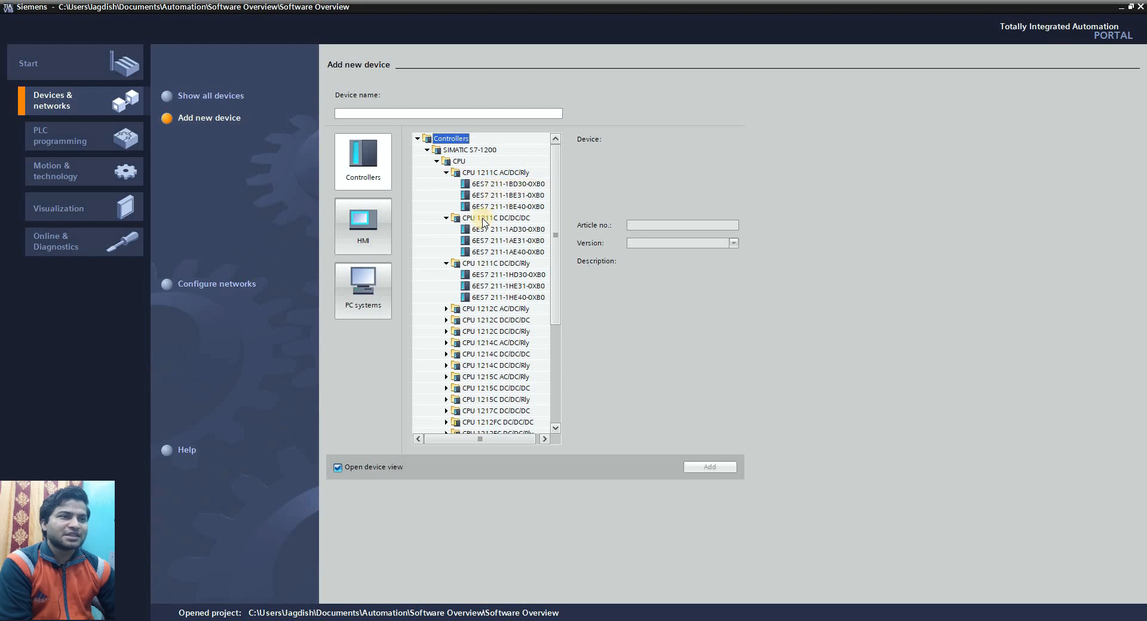
{"action": "left_click", "coordinate": [446, 173]}
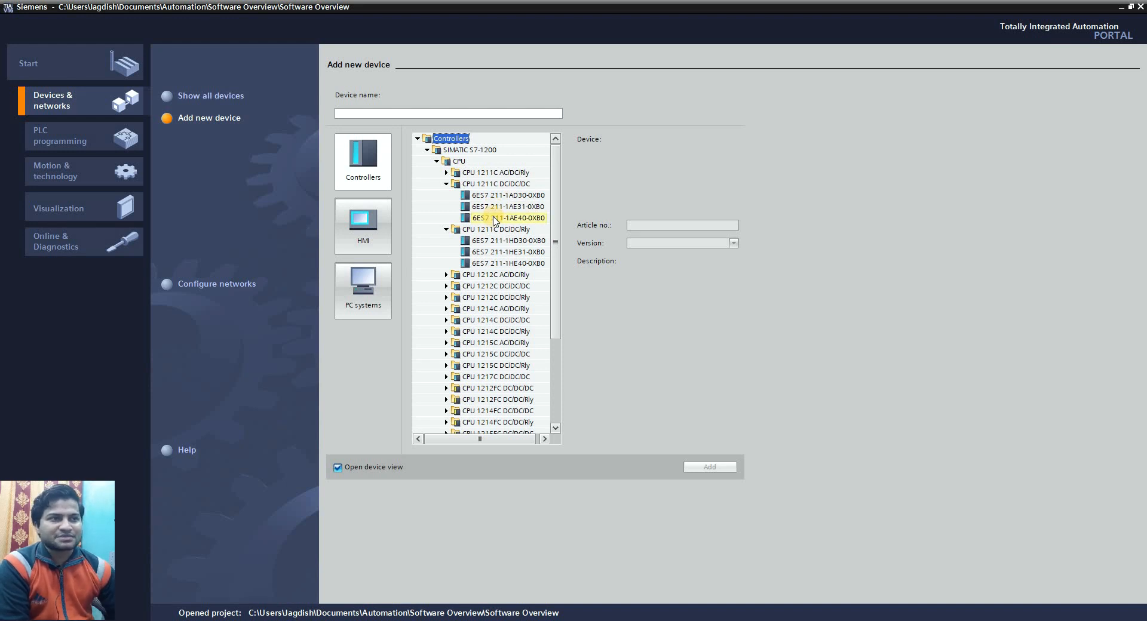
Compare the descriptions of CPU 1211C DC/DC/DC articles 6ES7 211-1AD30-0XB0, 6ES7 211-1AE31-0XB0 and 6ES7 211-1AE40-0XB0, ending on the last.
{"action": "left_click", "coordinate": [494, 219]}
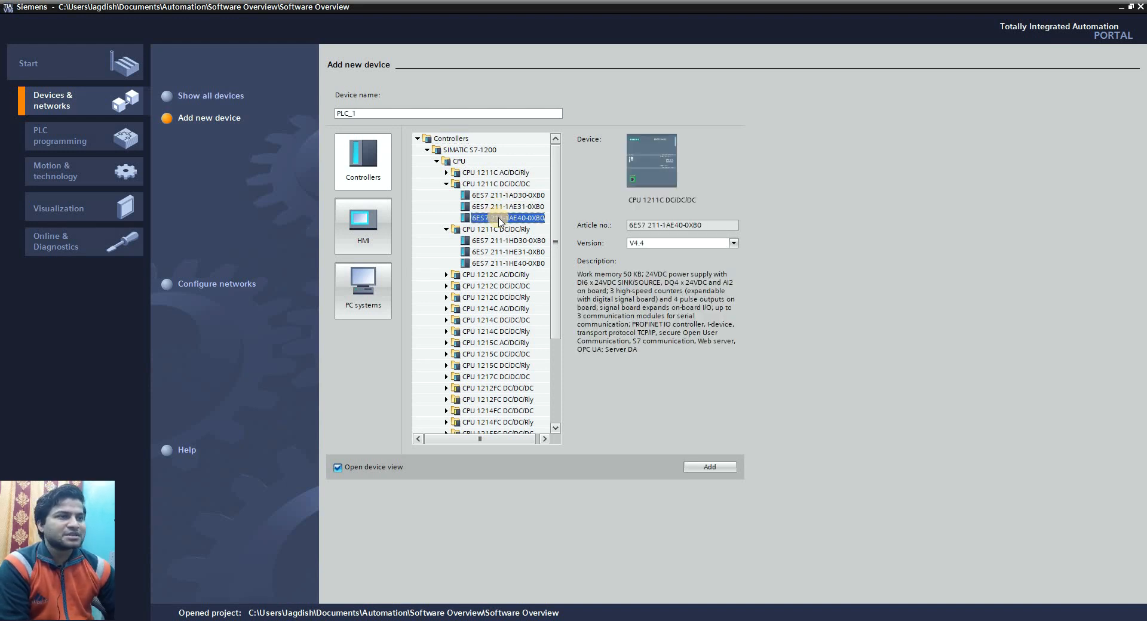
{"action": "left_click", "coordinate": [494, 195]}
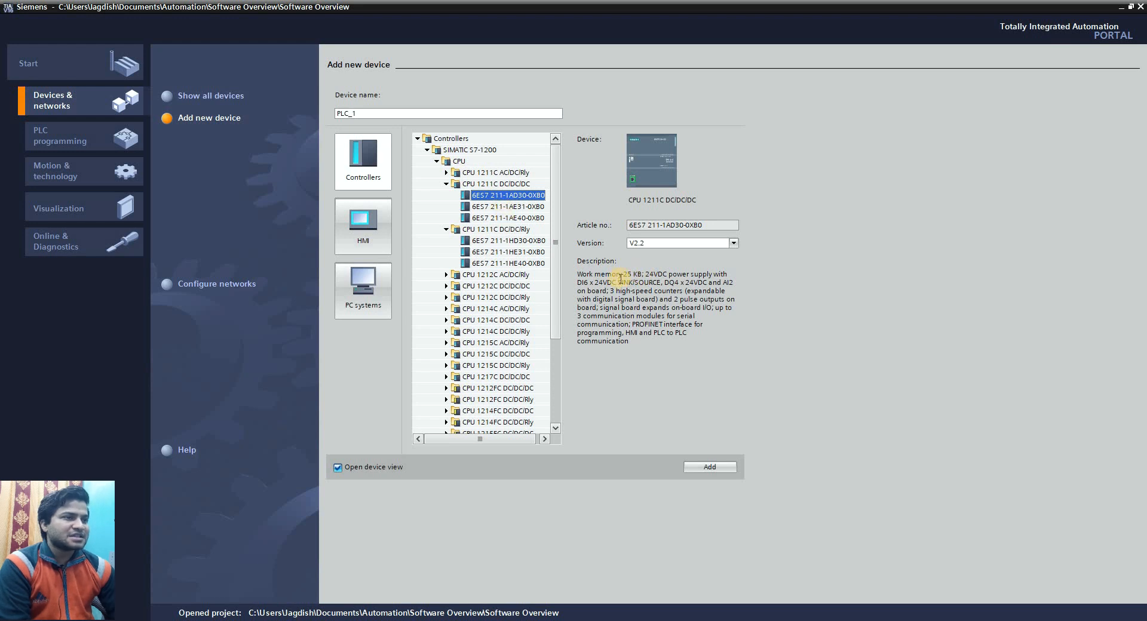
{"action": "key", "text": "Down"}
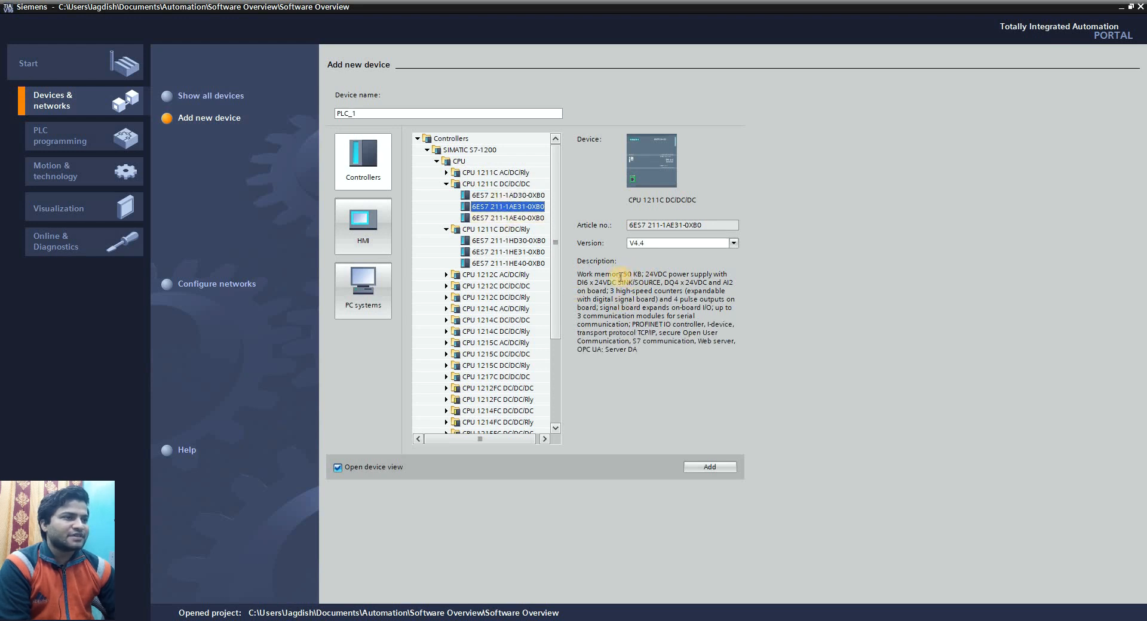
{"action": "key", "text": "Down"}
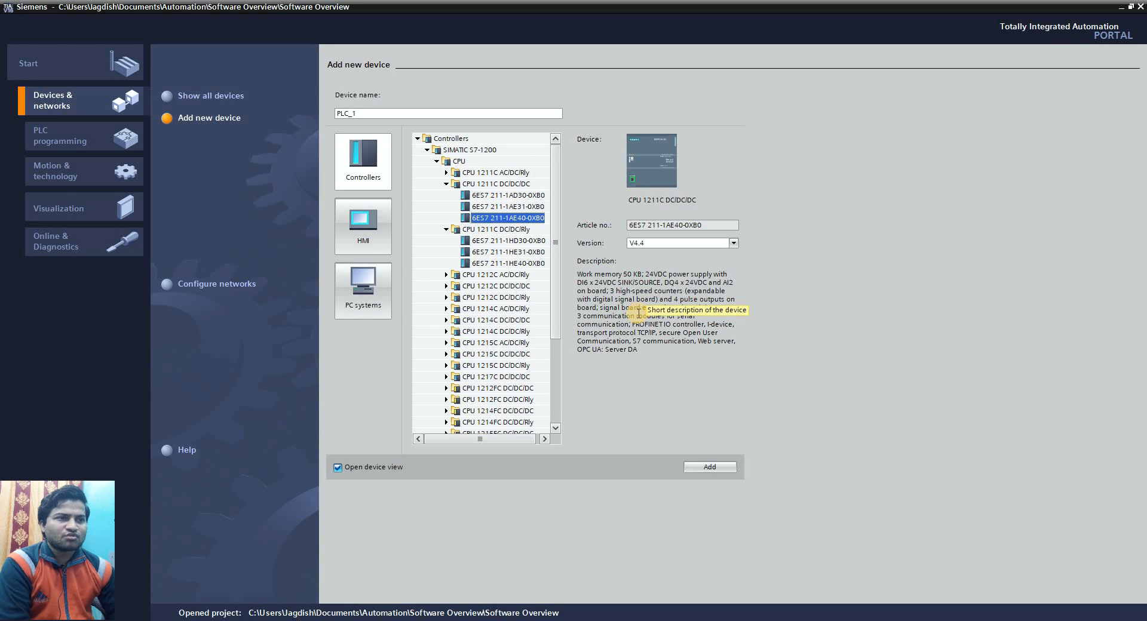
{"action": "left_click", "coordinate": [499, 206]}
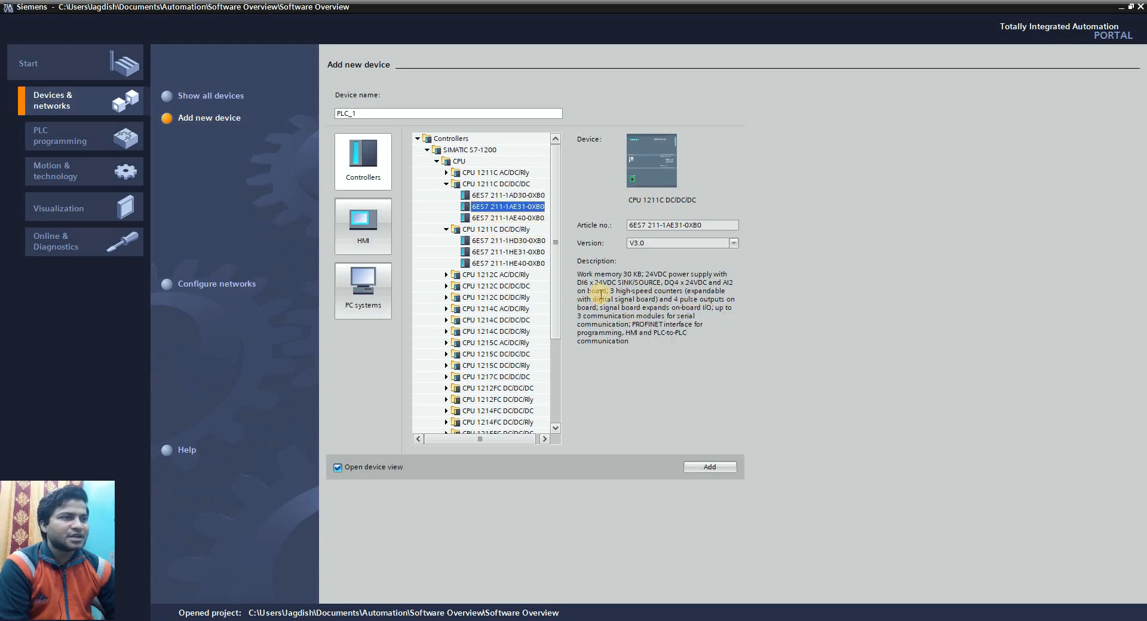
{"action": "key", "text": "Down"}
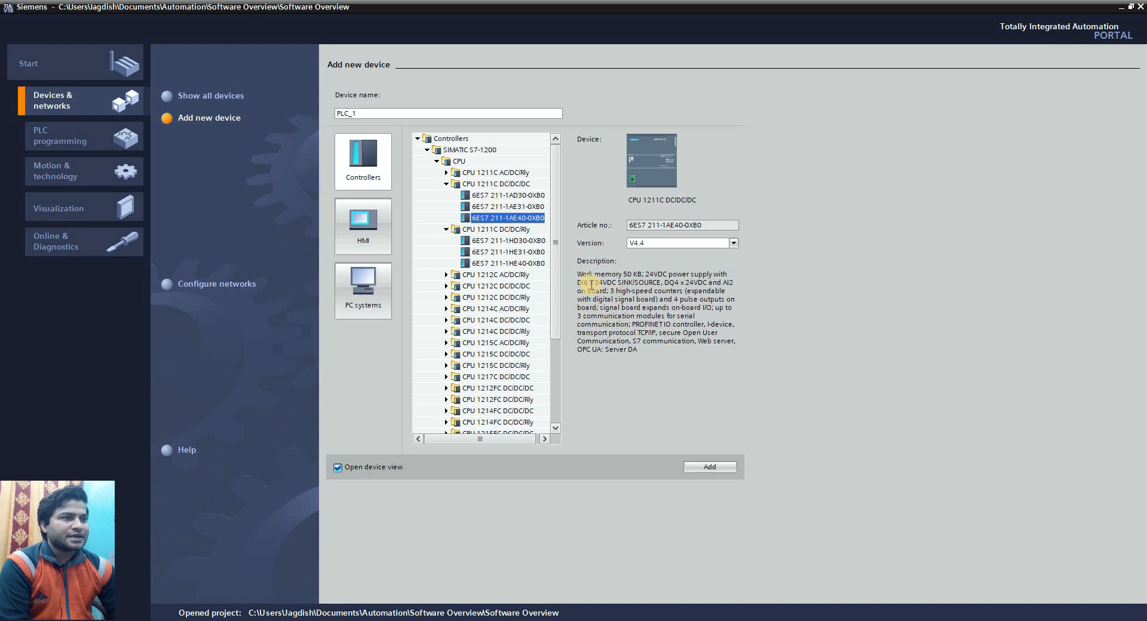
Compare CPU 1211C DC/DC/DC articles 6ES7 211-1AD30-0XB0 and 6ES7 211-1AE40-0XB0, and add the latter to the project with version V4.4.
{"action": "key", "text": "Up"}
{"action": "key", "text": "Up"}
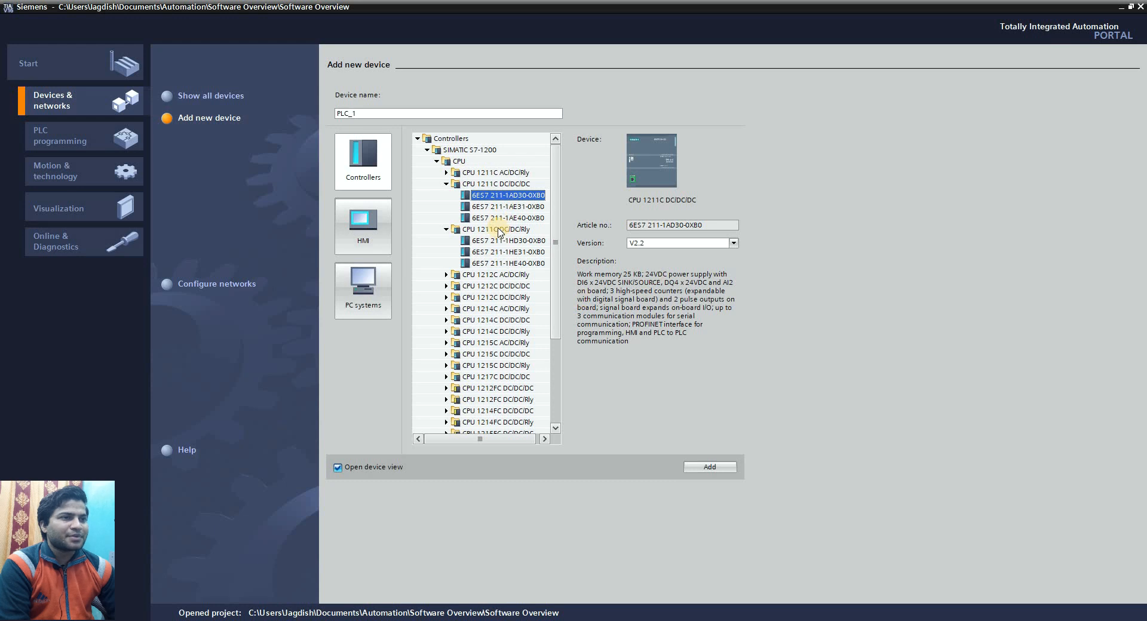
{"action": "key", "text": "Down"}
{"action": "key", "text": "Down"}
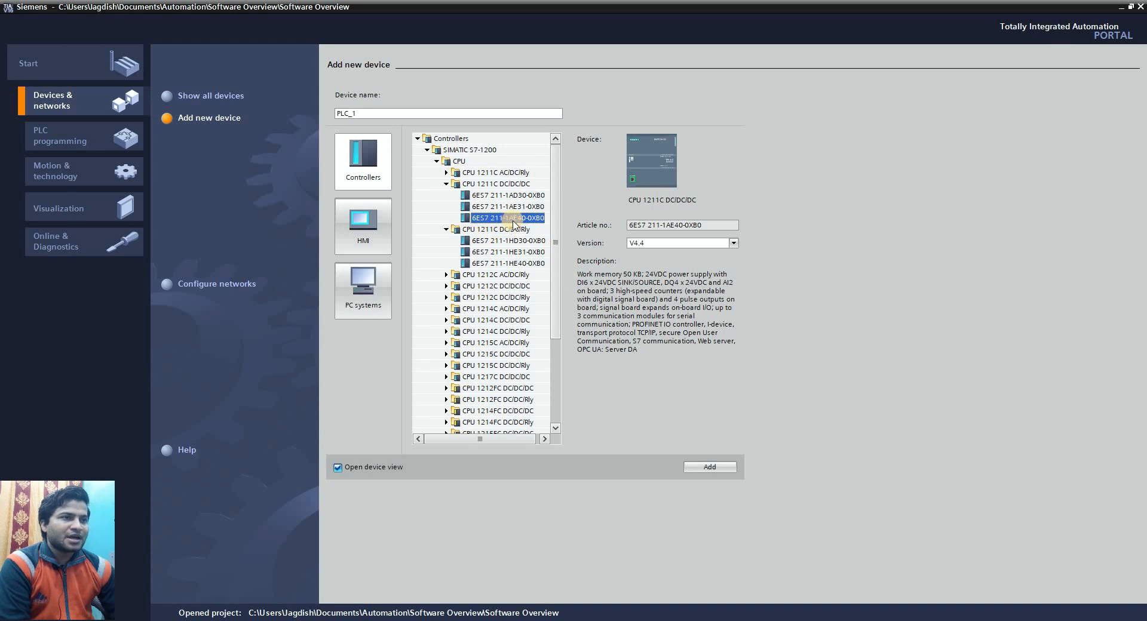
{"action": "left_click", "coordinate": [710, 468]}
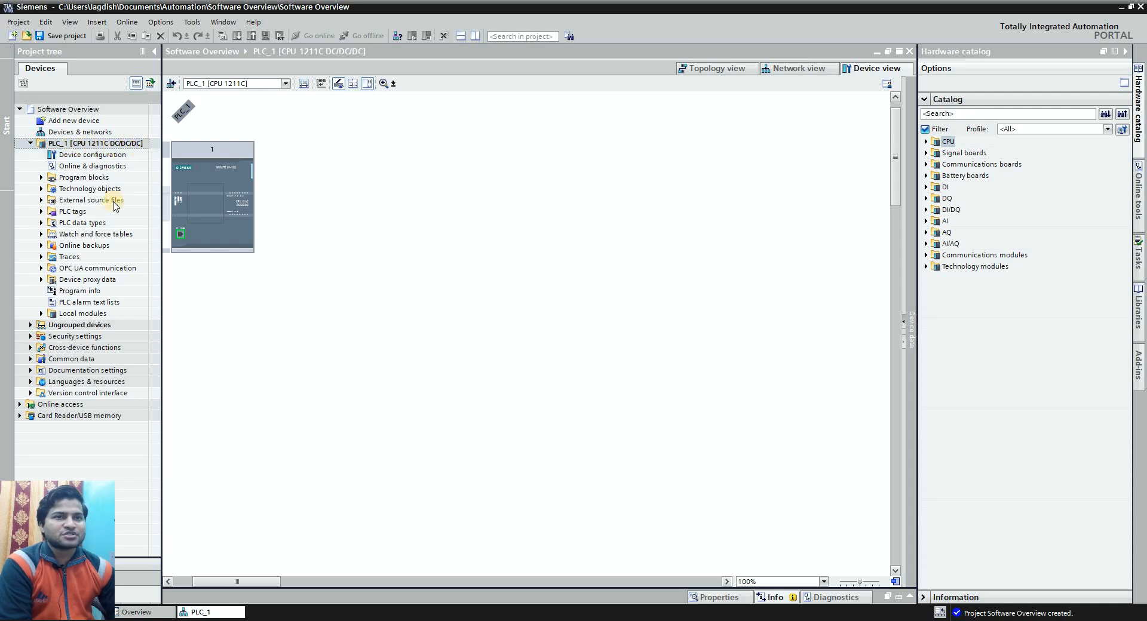
Collapse the project tree and hardware catalog around the device view, and bring both back while inspecting the PLC_1 module.
{"action": "left_click", "coordinate": [5, 128]}
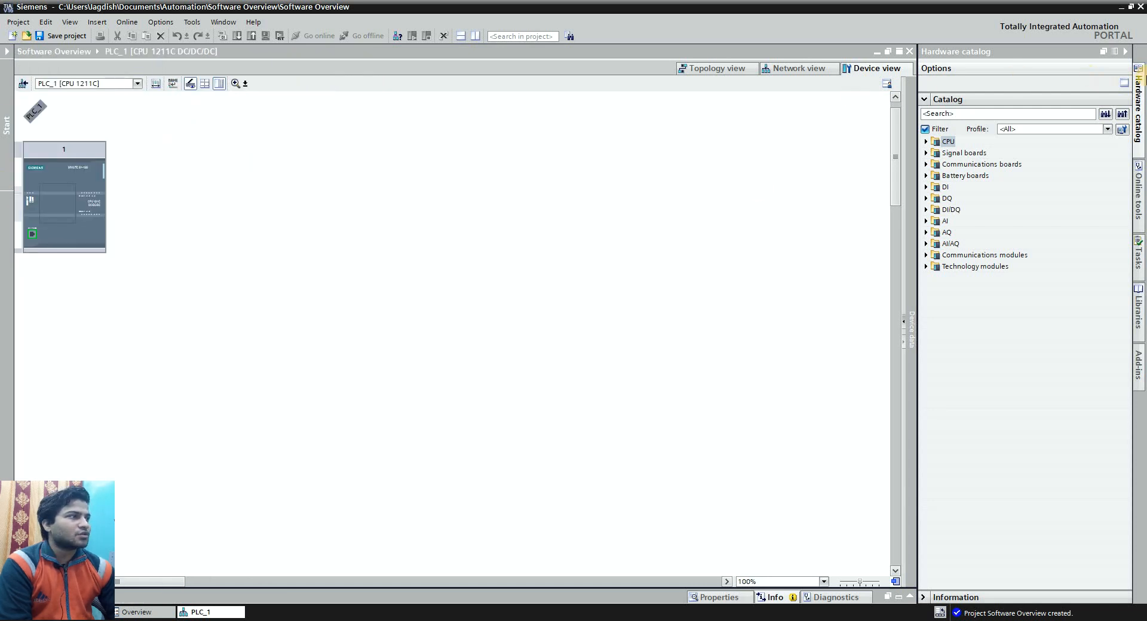
{"action": "left_click", "coordinate": [1125, 52]}
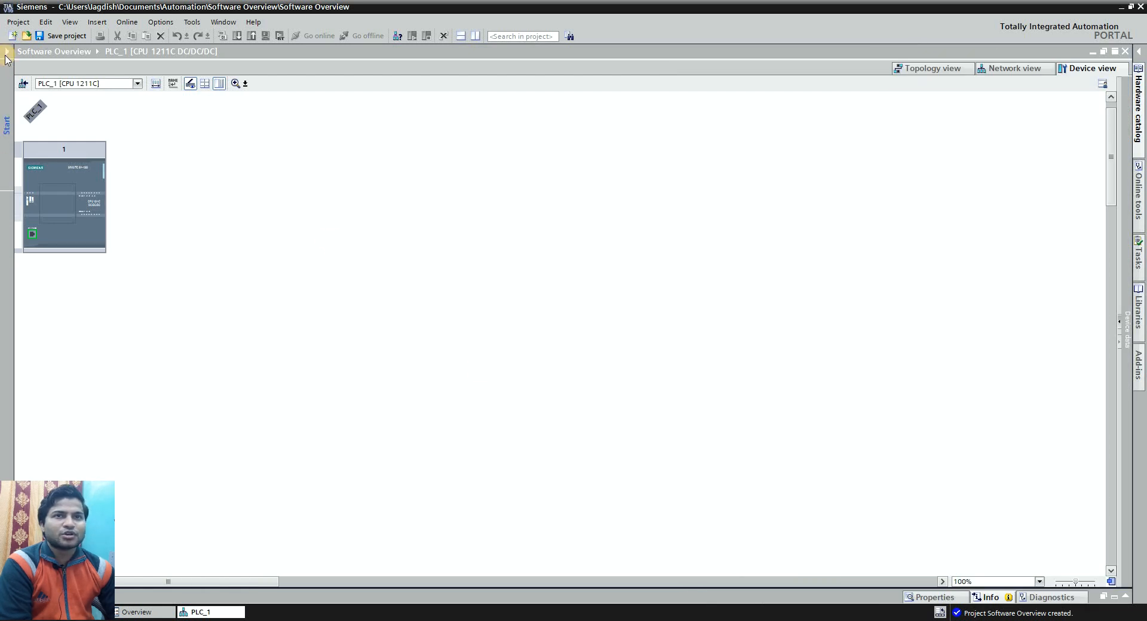
{"action": "left_click", "coordinate": [6, 54]}
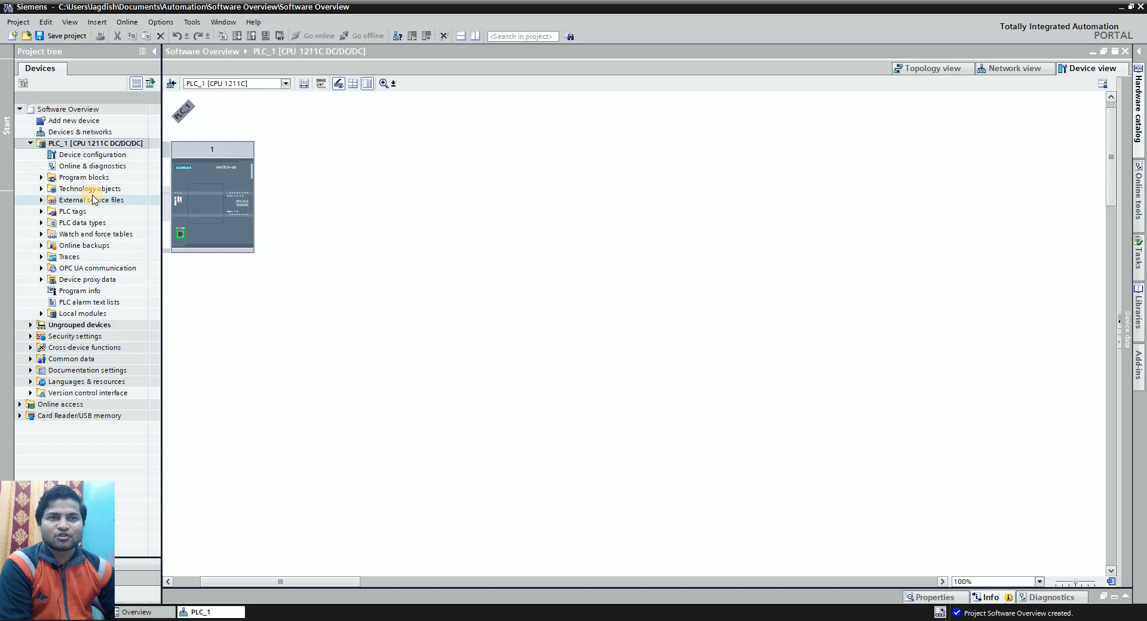
{"action": "left_click", "coordinate": [78, 223]}
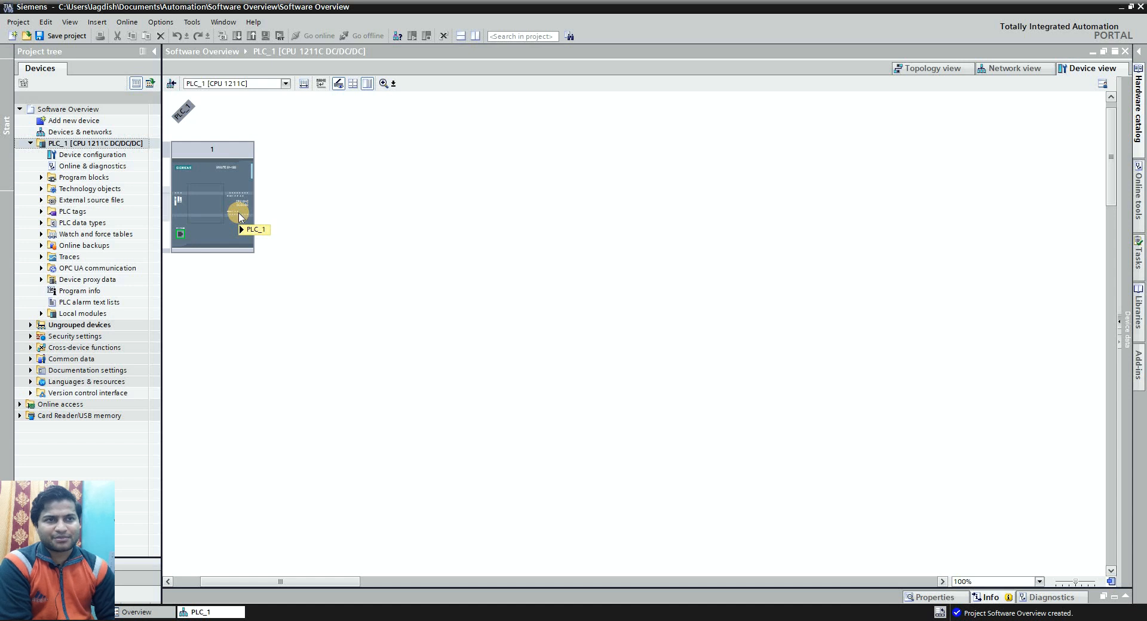
{"action": "mouse_move", "coordinate": [239, 217]}
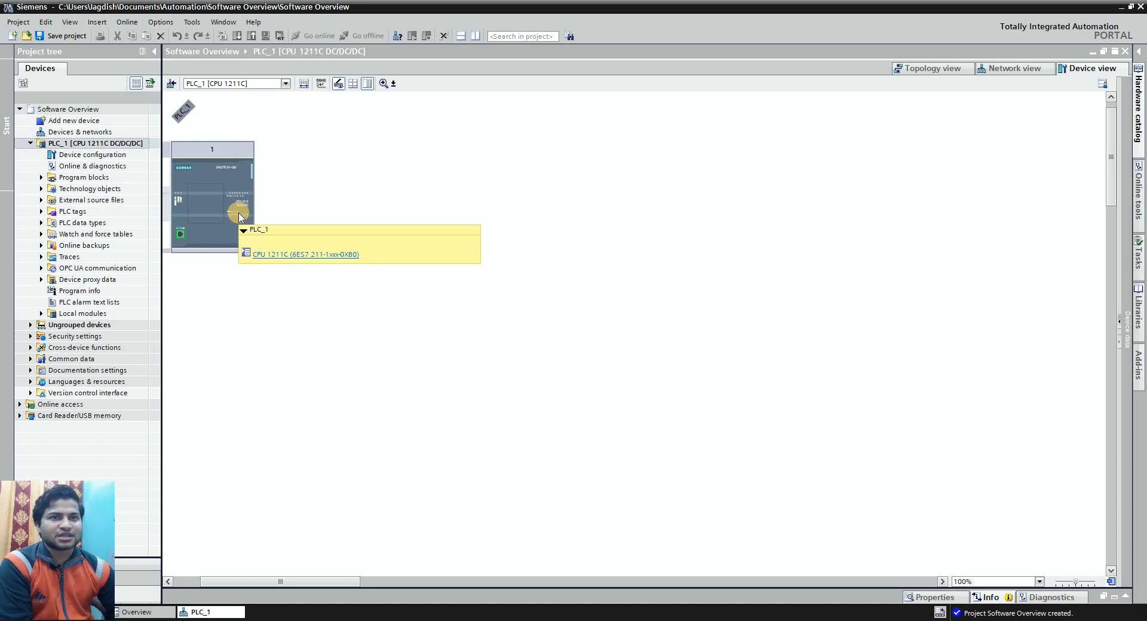
{"action": "left_click", "coordinate": [228, 175]}
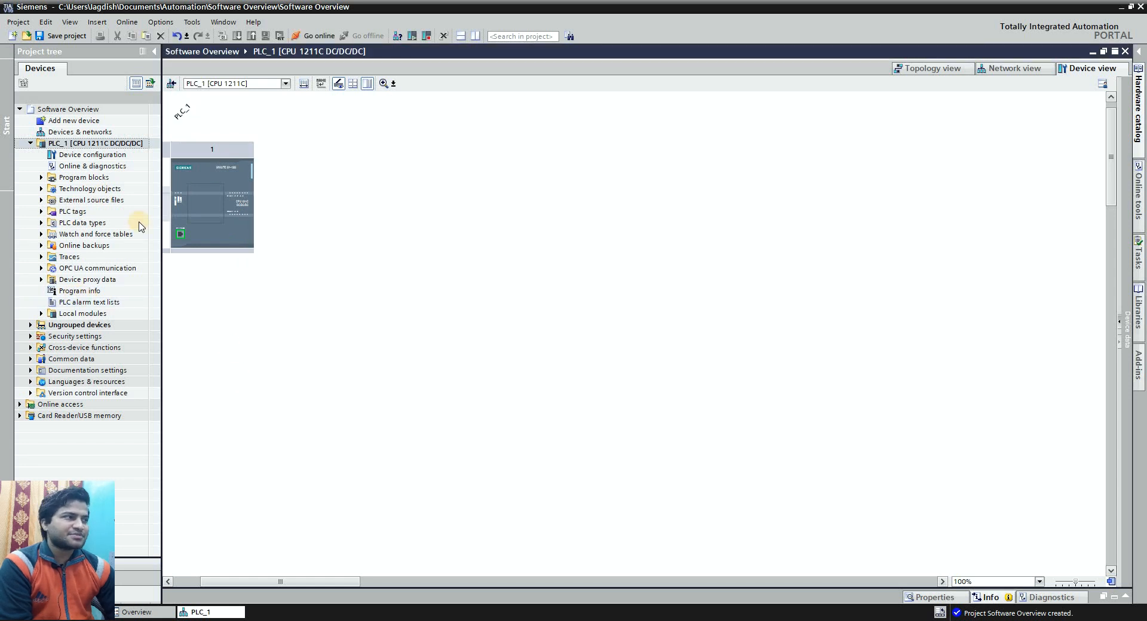
{"action": "left_click", "coordinate": [1139, 70]}
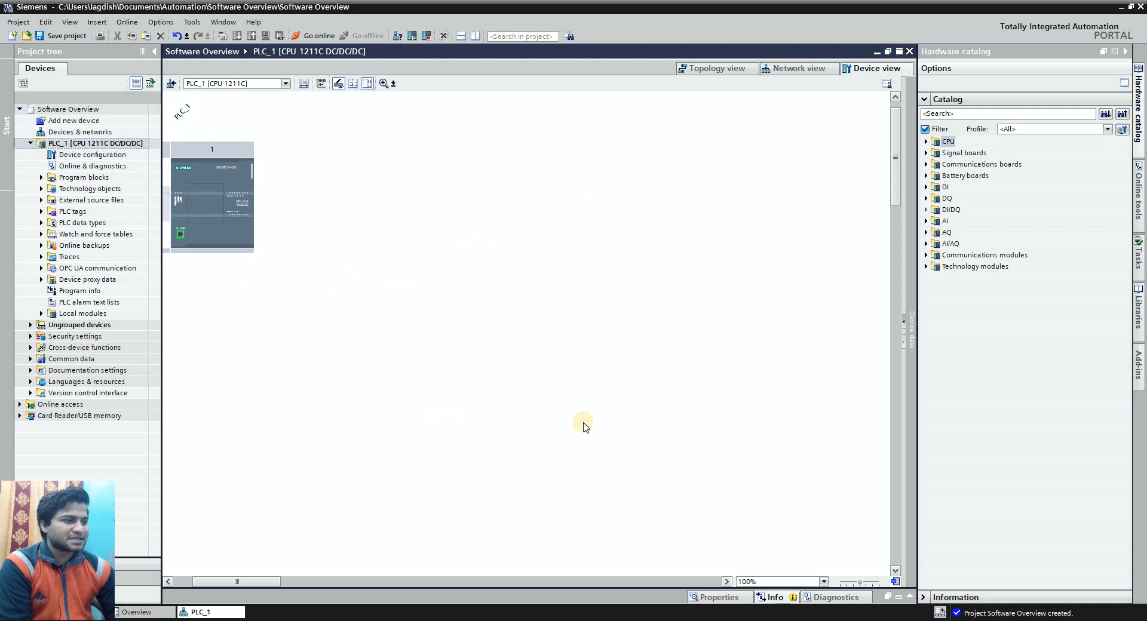
Expand the inspector window below the device view and show the properties of the PLC_1 CPU.
{"action": "left_click", "coordinate": [910, 596]}
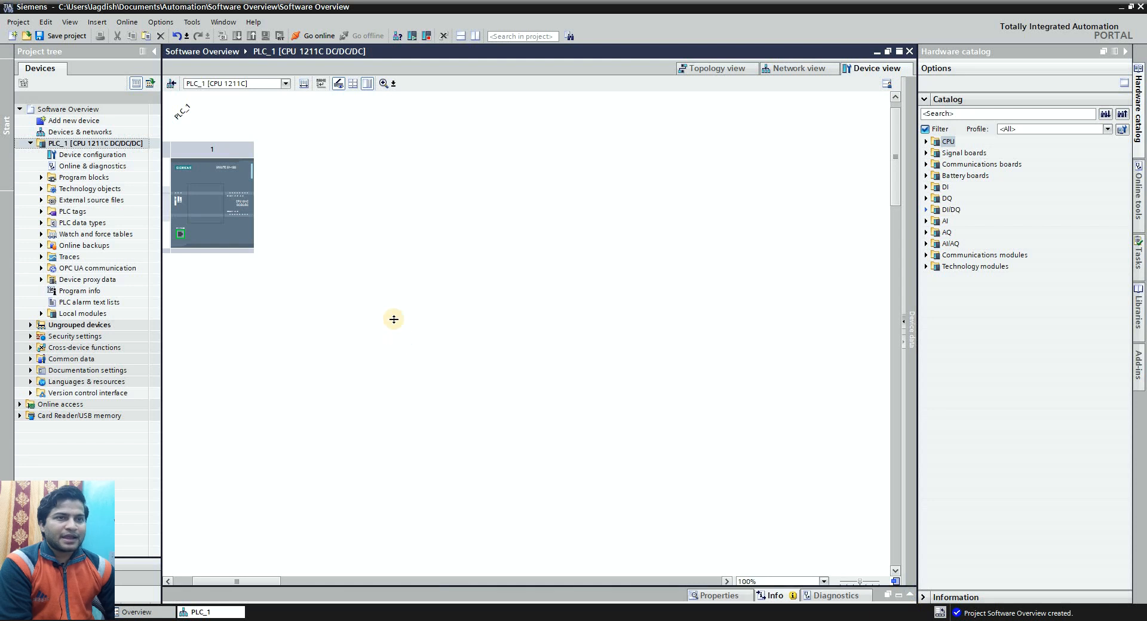
{"action": "left_click", "coordinate": [238, 229]}
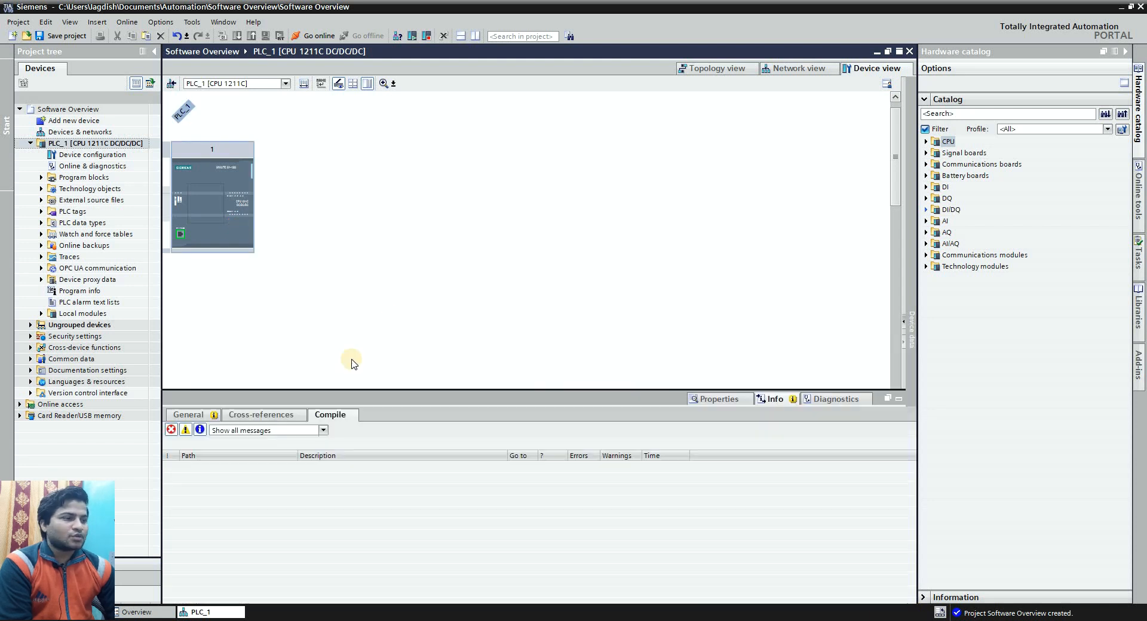
{"action": "left_click", "coordinate": [717, 328]}
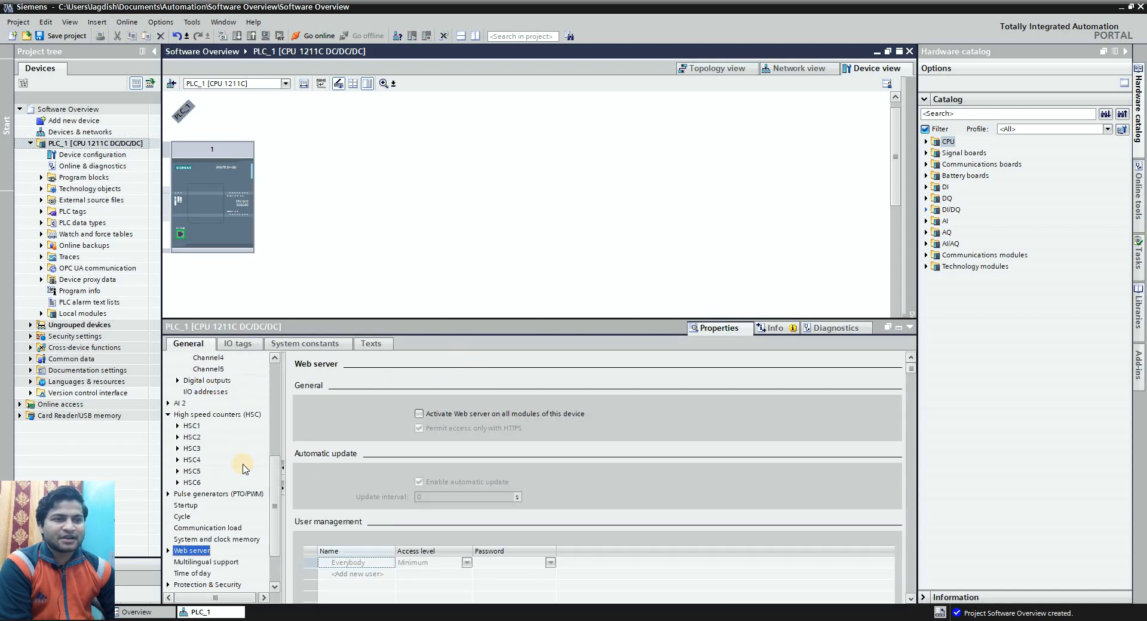
Examine the CPU's general properties, covering the project information, catalog description, article number and firmware version.
{"action": "scroll", "coordinate": [243, 469], "scroll_direction": "up", "scroll_amount": 6}
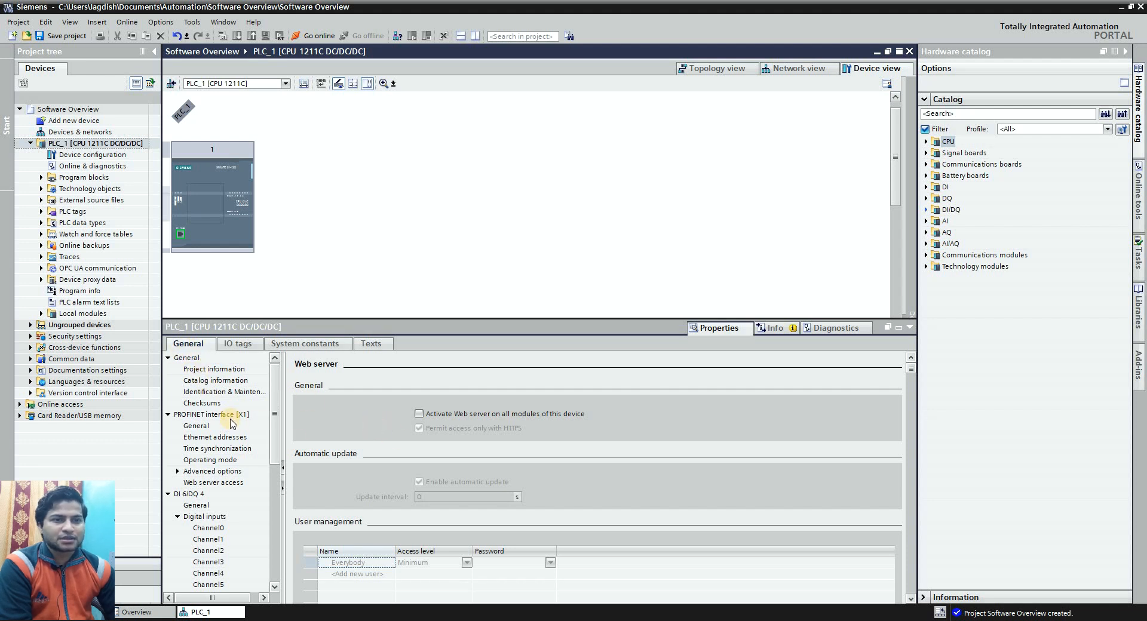
{"action": "left_click", "coordinate": [188, 359]}
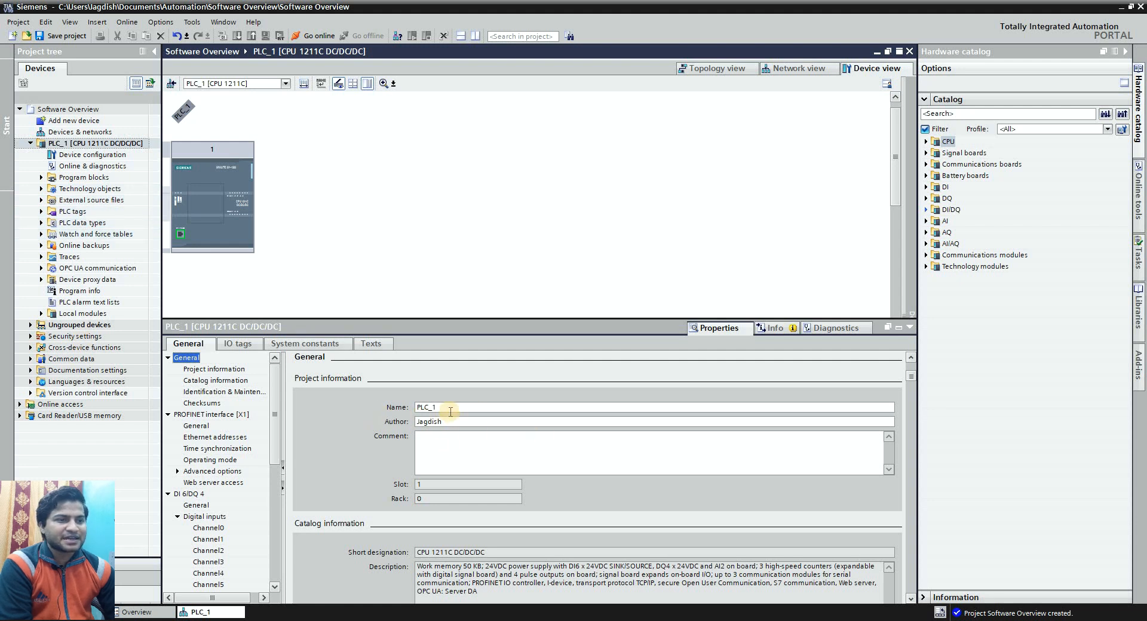
{"action": "left_click", "coordinate": [471, 455]}
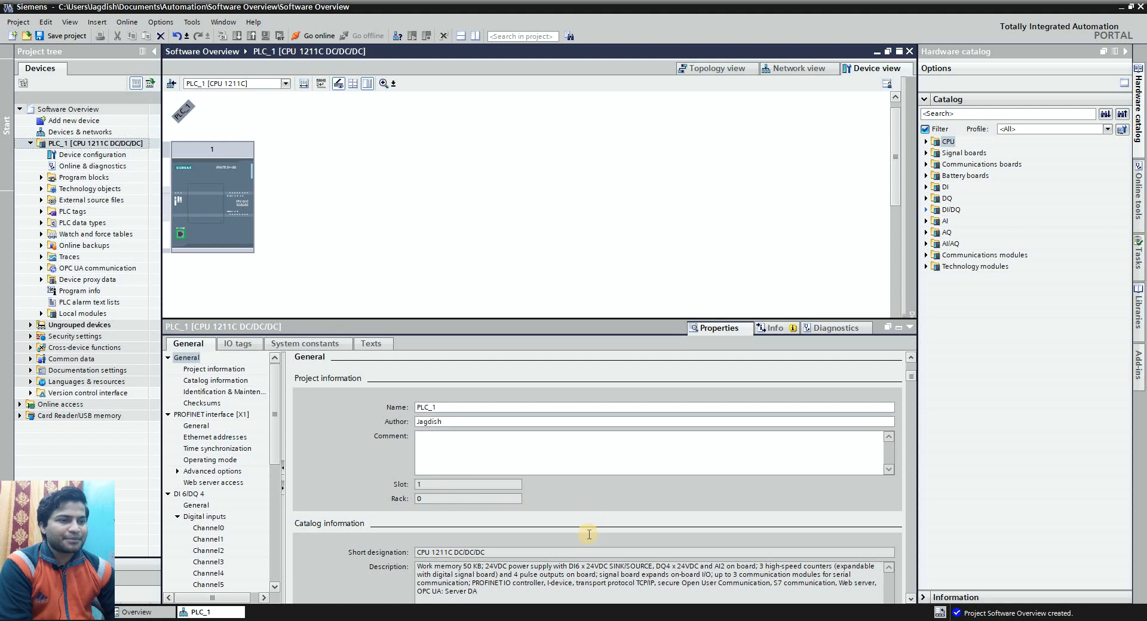
{"action": "scroll", "coordinate": [589, 534], "scroll_direction": "down", "scroll_amount": 2}
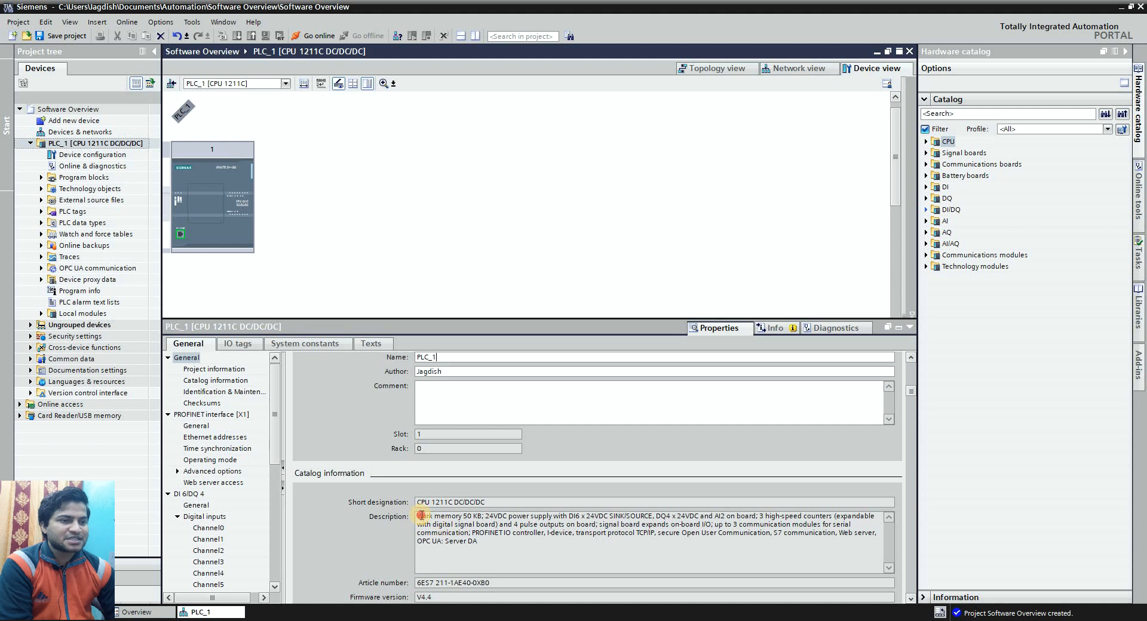
{"action": "triple_click", "coordinate": [555, 549]}
{"action": "left_click", "coordinate": [527, 543]}
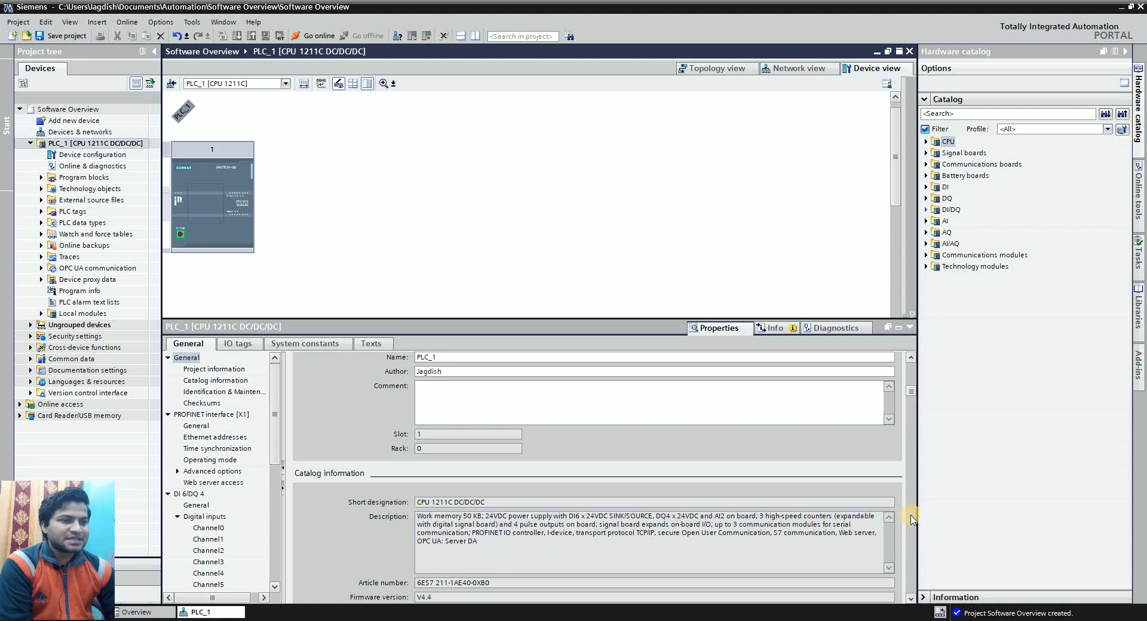
{"action": "scroll", "coordinate": [912, 519], "scroll_direction": "down", "scroll_amount": 3}
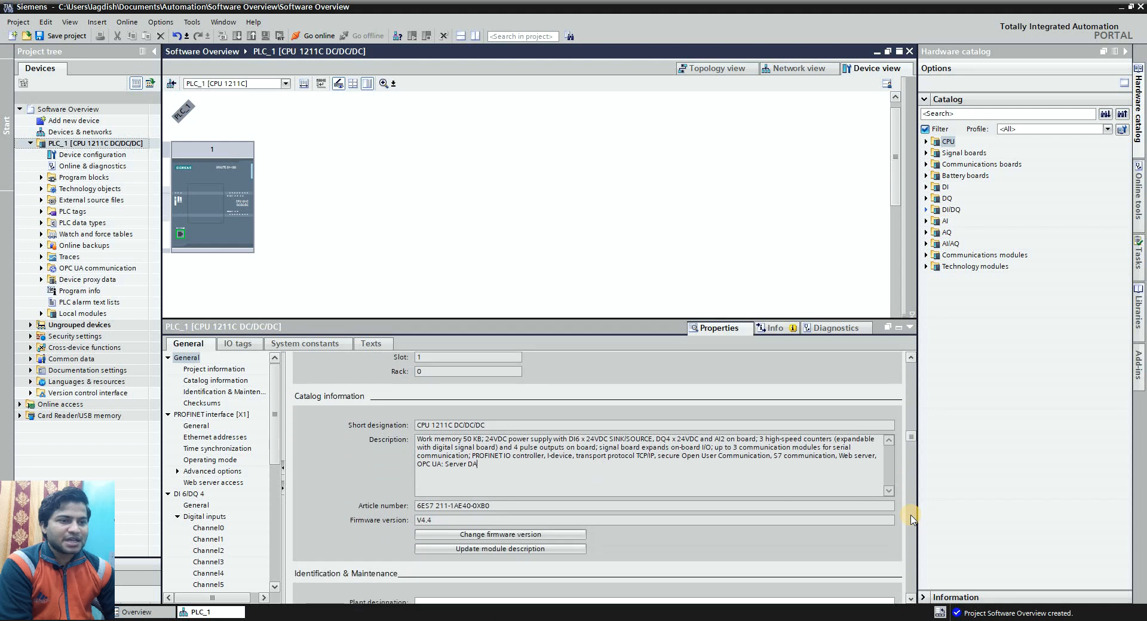
{"action": "scroll", "coordinate": [912, 518], "scroll_direction": "down", "scroll_amount": 3}
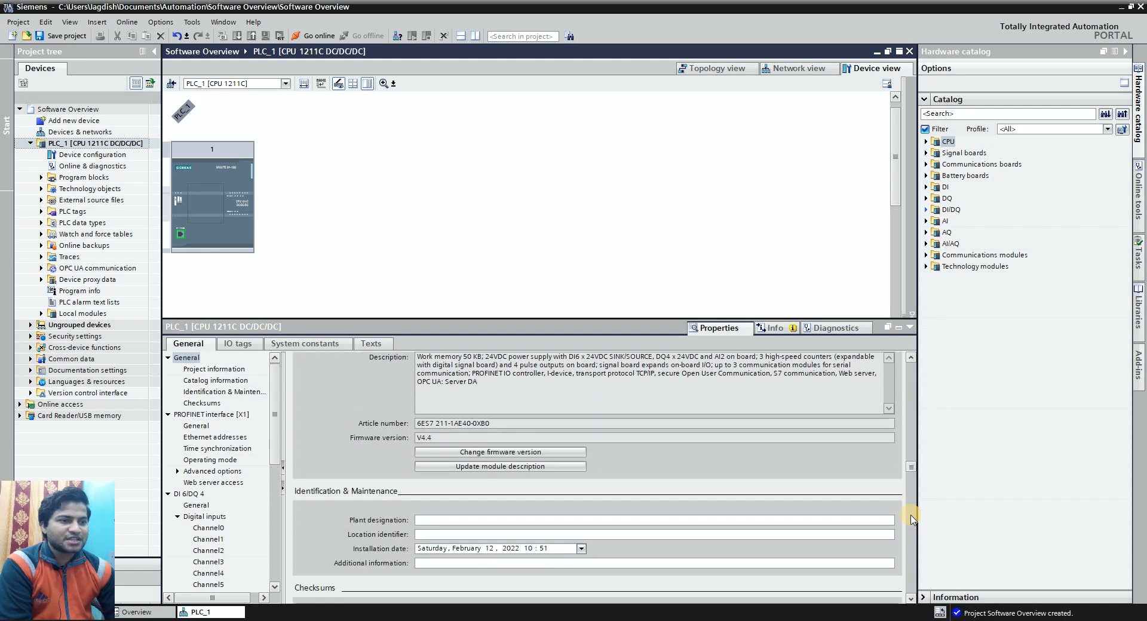
{"action": "scroll", "coordinate": [912, 519], "scroll_direction": "down", "scroll_amount": 2}
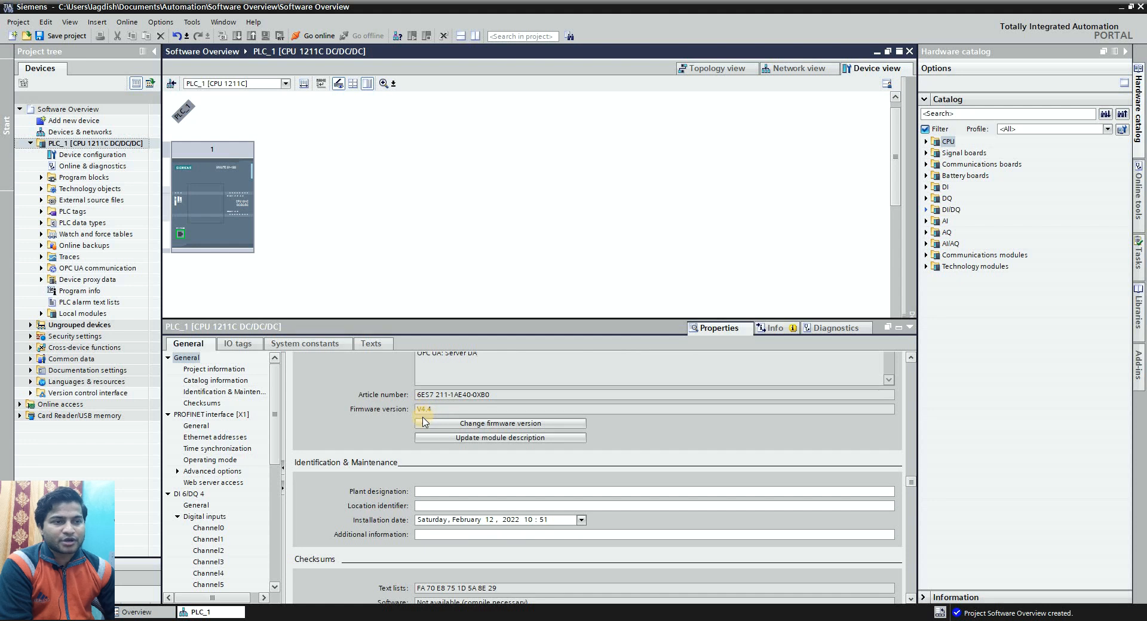
{"action": "left_click_drag", "start_coordinate": [438, 411], "coordinate": [417, 410]}
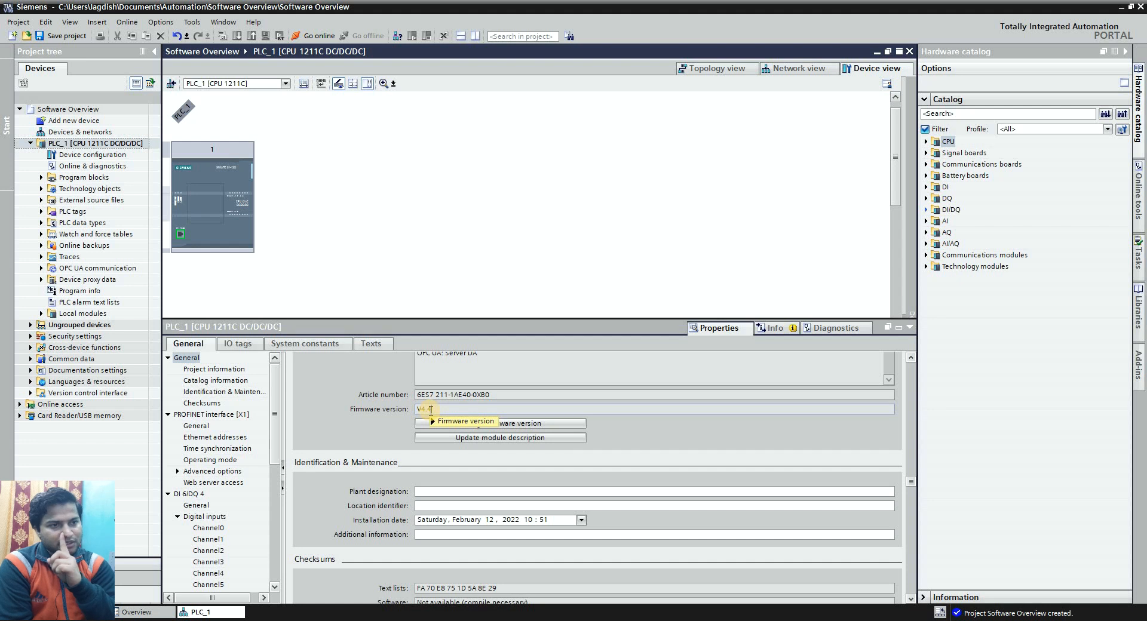
{"action": "mouse_move", "coordinate": [431, 411]}
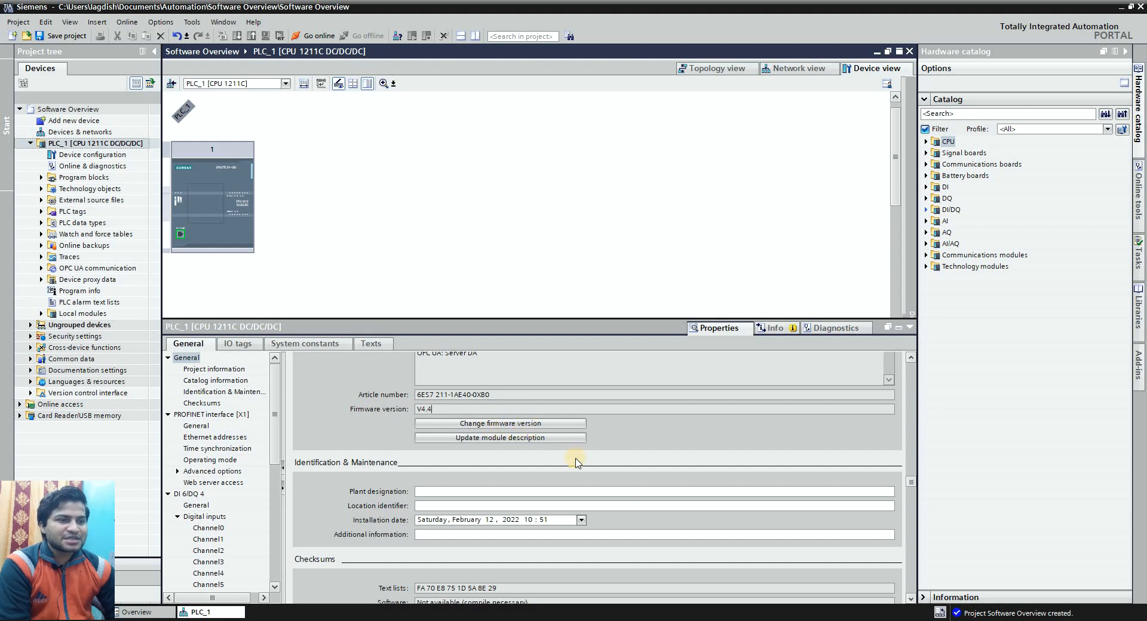
Examine the Identification & Maintenance fields and the checksums in the CPU's general properties.
{"action": "scroll", "coordinate": [645, 481], "scroll_direction": "down", "scroll_amount": 2}
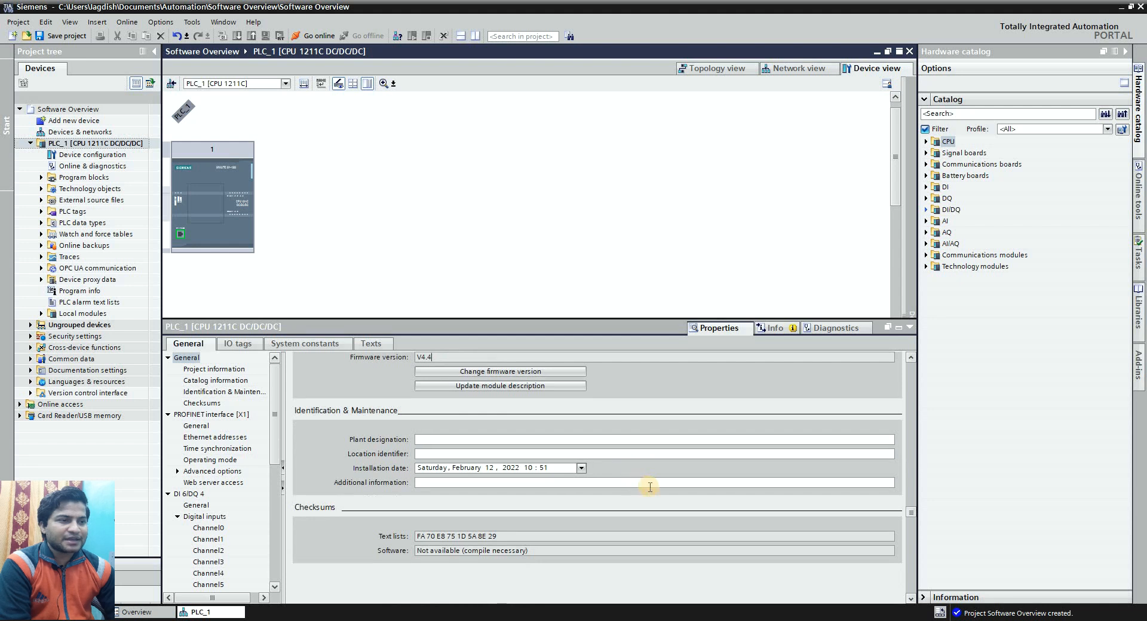
{"action": "scroll", "coordinate": [650, 487], "scroll_direction": "down", "scroll_amount": 3}
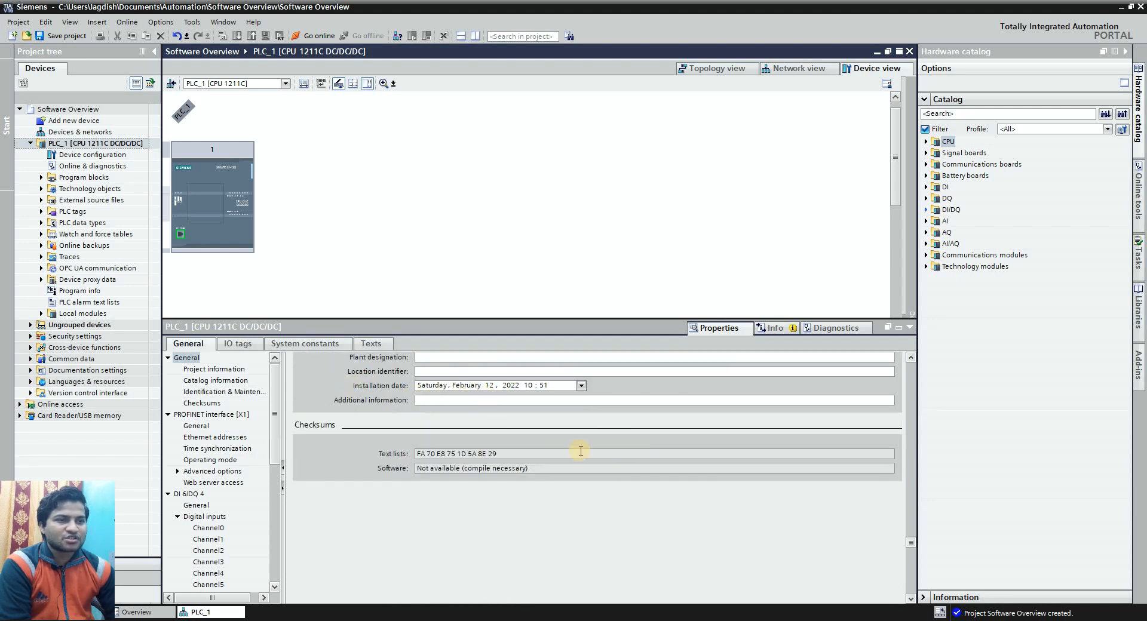
{"action": "scroll", "coordinate": [690, 469], "scroll_direction": "up", "scroll_amount": 1}
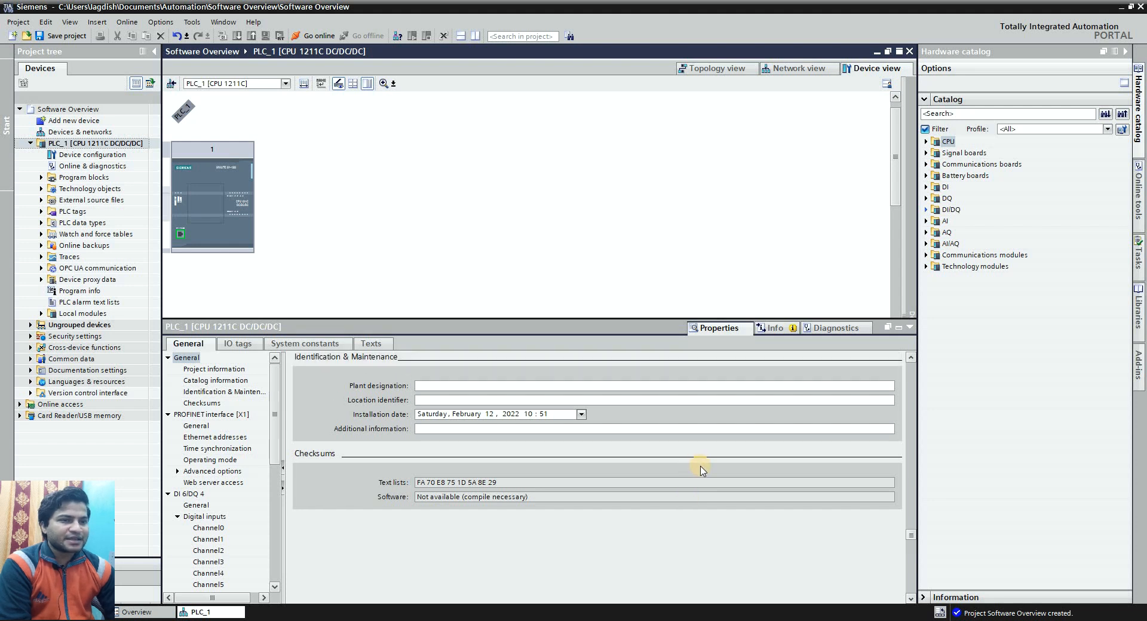
{"action": "scroll", "coordinate": [702, 470], "scroll_direction": "down", "scroll_amount": 5}
{"action": "scroll", "coordinate": [699, 469], "scroll_direction": "up", "scroll_amount": 4}
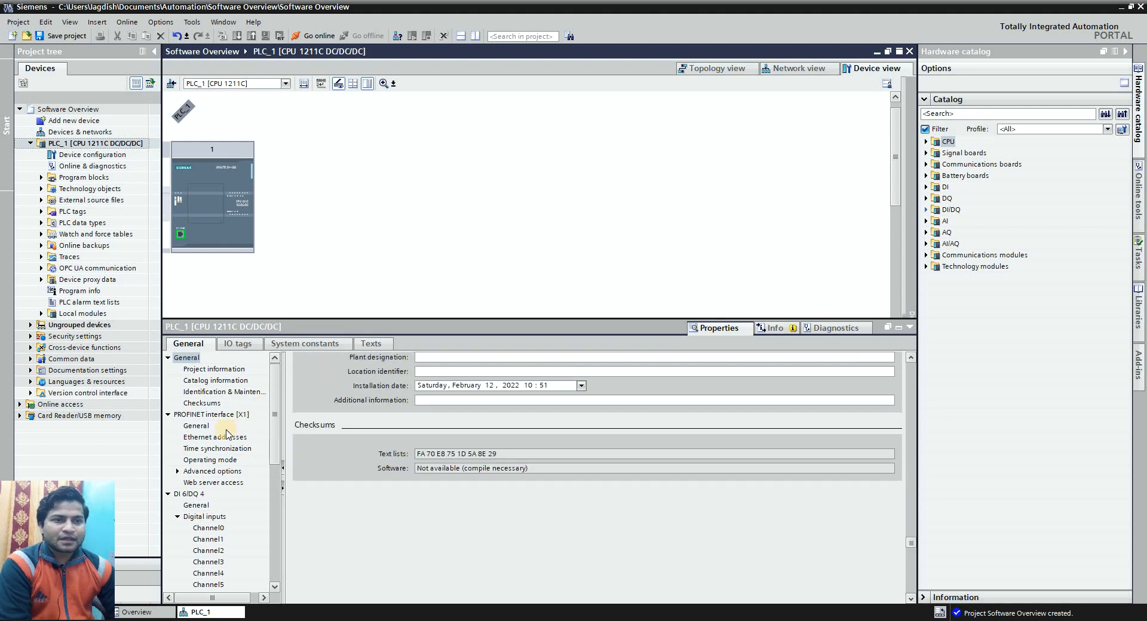
Examine the PROFINET interface [X1] settings for subnet, IP address, subnet mask and PROFINET device name.
{"action": "scroll", "coordinate": [226, 435], "scroll_direction": "up", "scroll_amount": 4}
{"action": "left_click", "coordinate": [213, 416]}
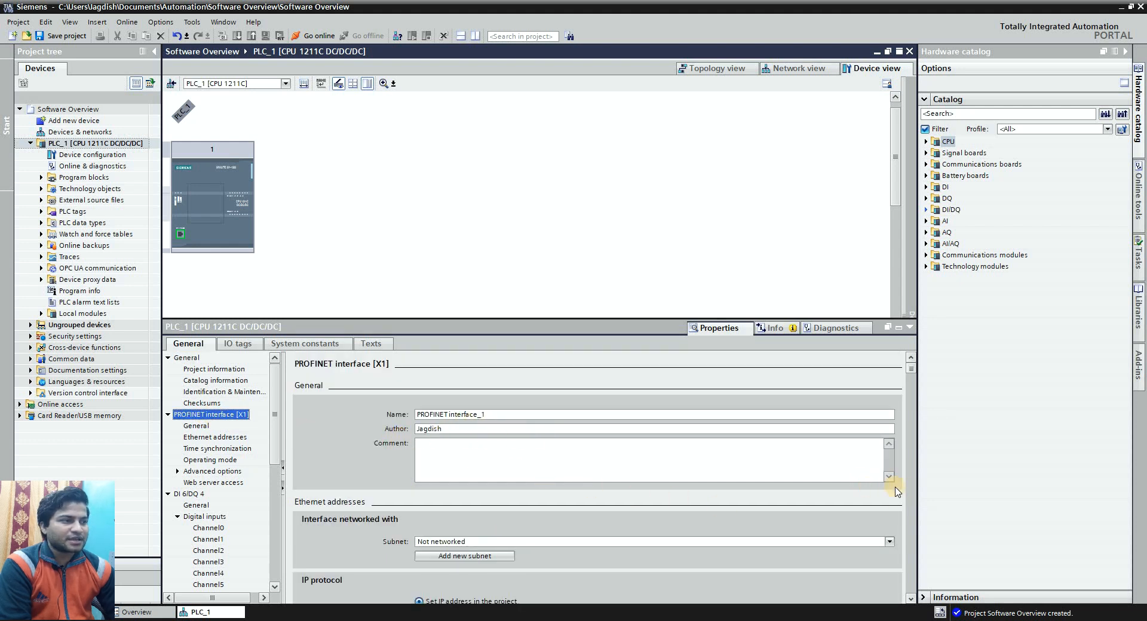
{"action": "scroll", "coordinate": [914, 485], "scroll_direction": "down", "scroll_amount": 4}
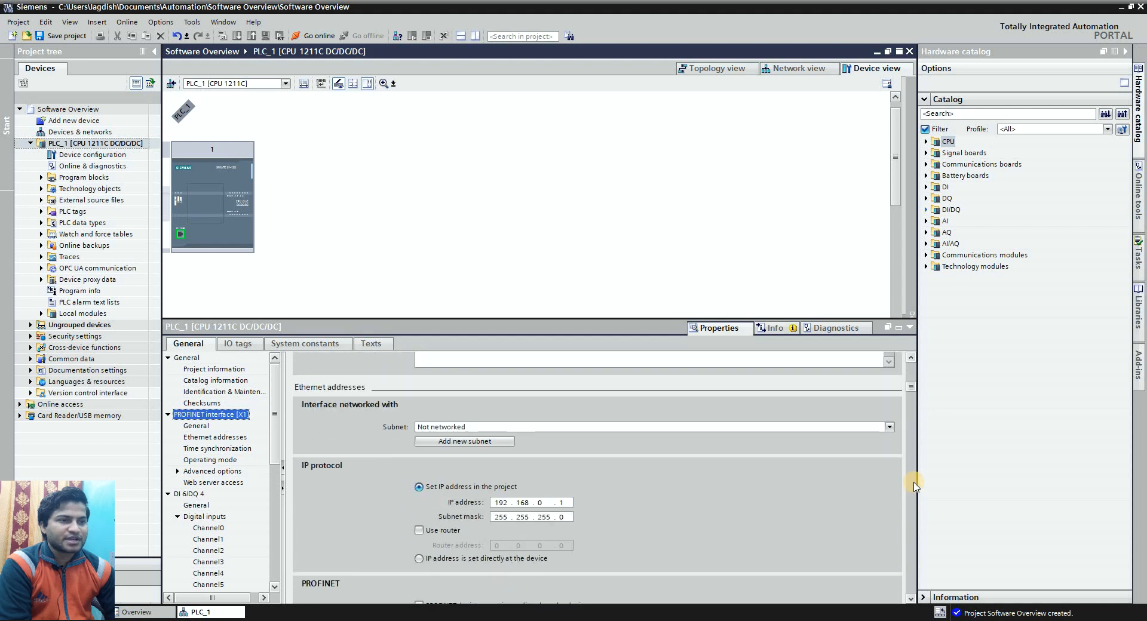
{"action": "scroll", "coordinate": [914, 485], "scroll_direction": "up", "scroll_amount": 1}
{"action": "scroll", "coordinate": [535, 433], "scroll_direction": "up", "scroll_amount": 1}
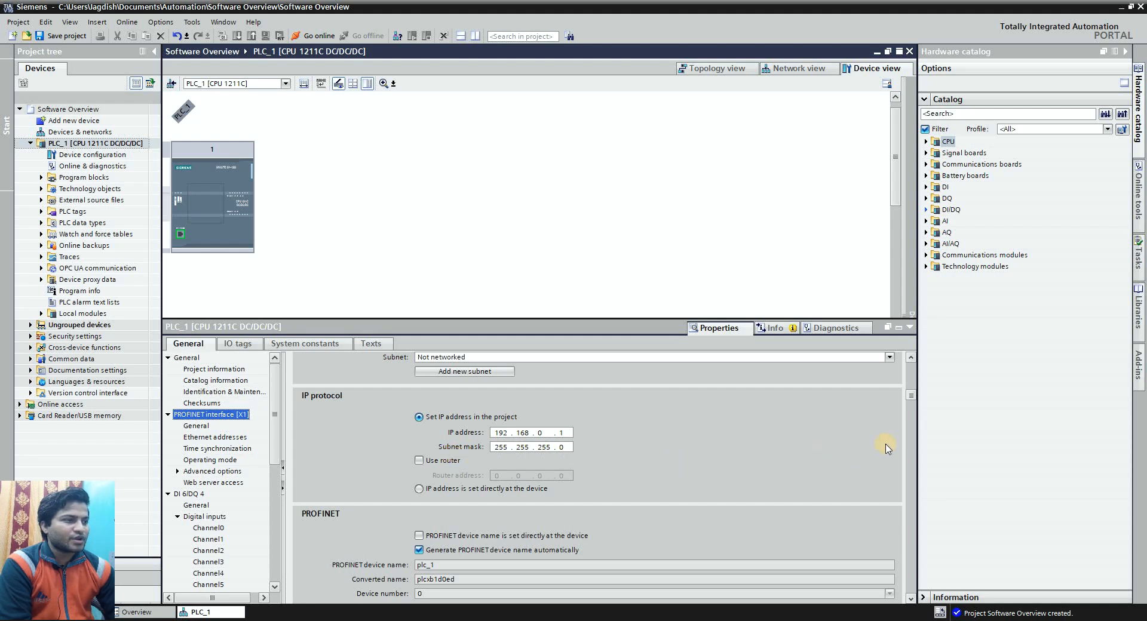
{"action": "scroll", "coordinate": [538, 454], "scroll_direction": "down", "scroll_amount": 3}
{"action": "scroll", "coordinate": [526, 430], "scroll_direction": "up", "scroll_amount": 2}
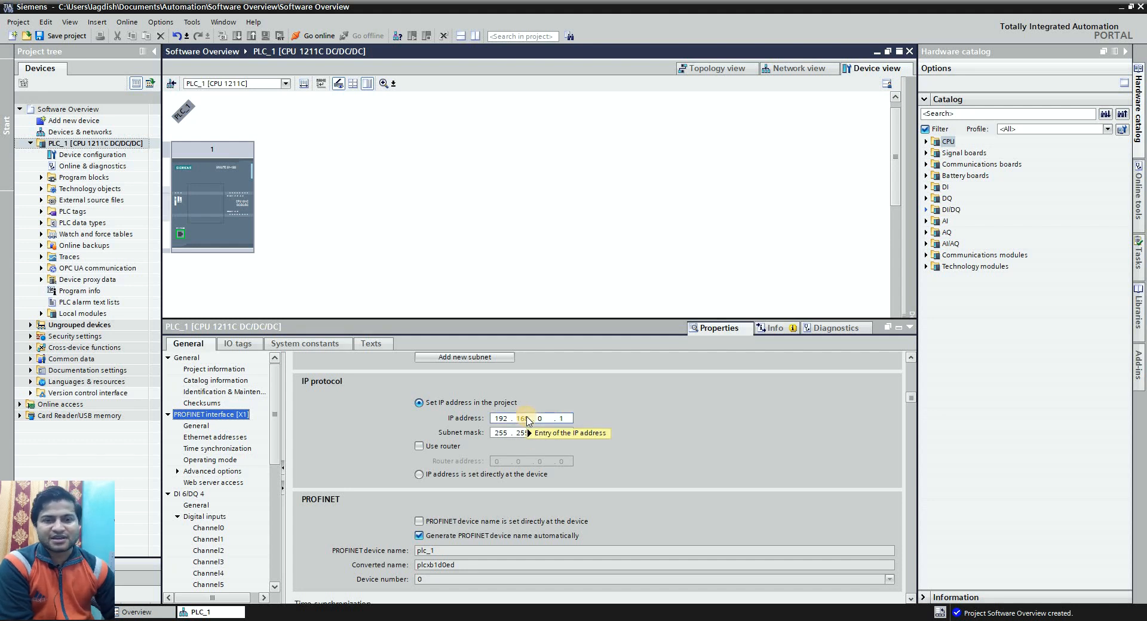
{"action": "mouse_move", "coordinate": [527, 420]}
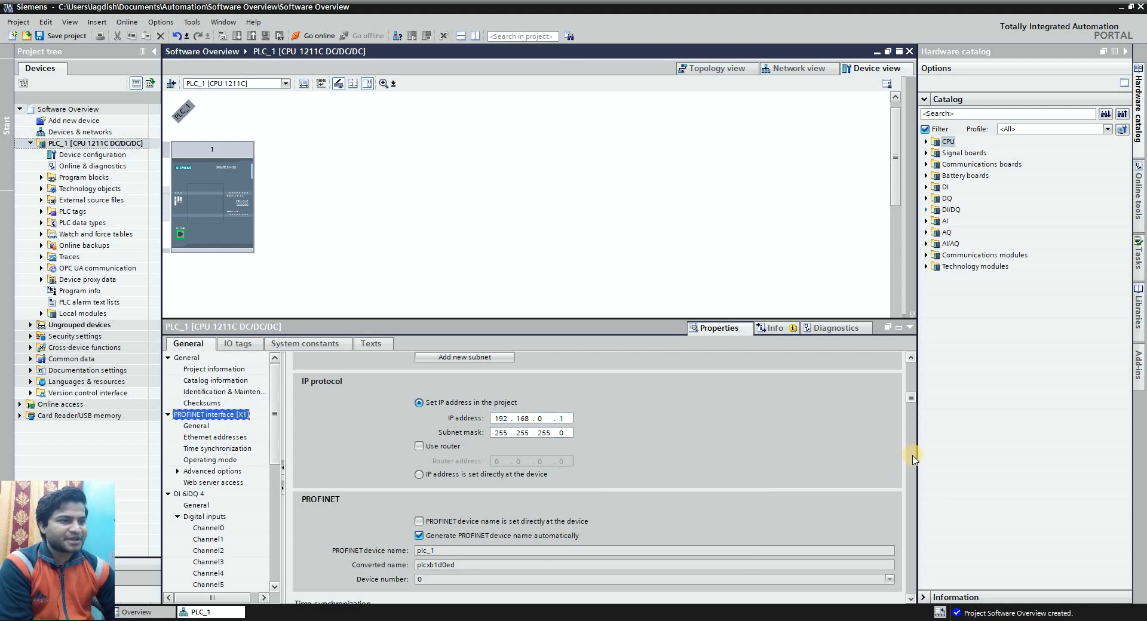
Examine the PROFINET interface [X1] time synchronization, advanced options and port settings, including the partner port and connection.
{"action": "scroll", "coordinate": [913, 460], "scroll_direction": "down", "scroll_amount": 6}
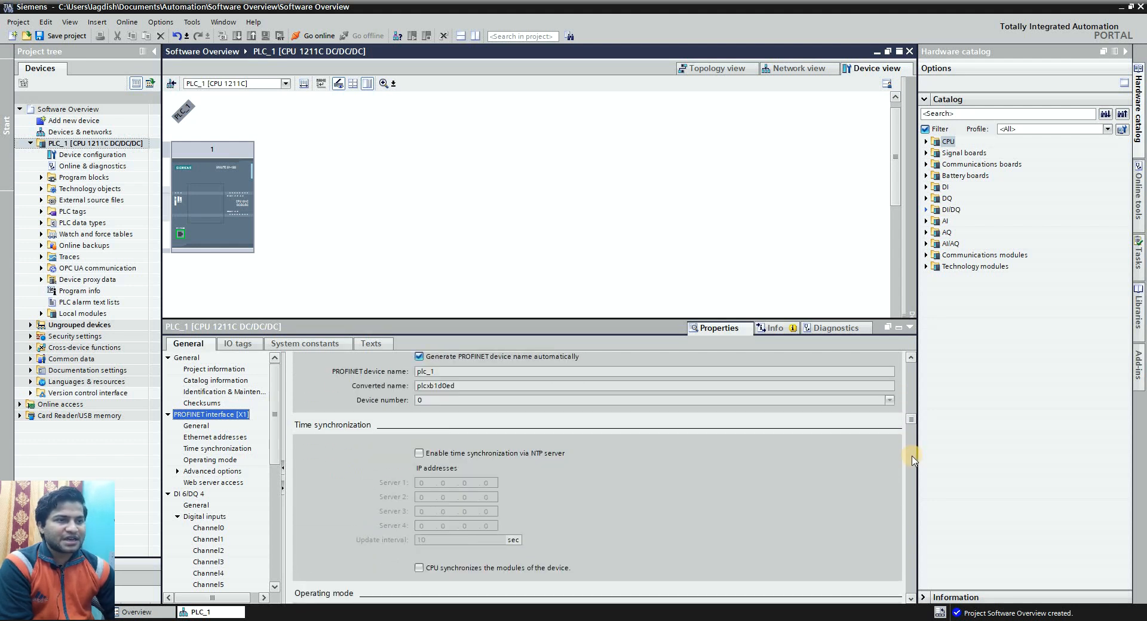
{"action": "scroll", "coordinate": [912, 460], "scroll_direction": "down", "scroll_amount": 10}
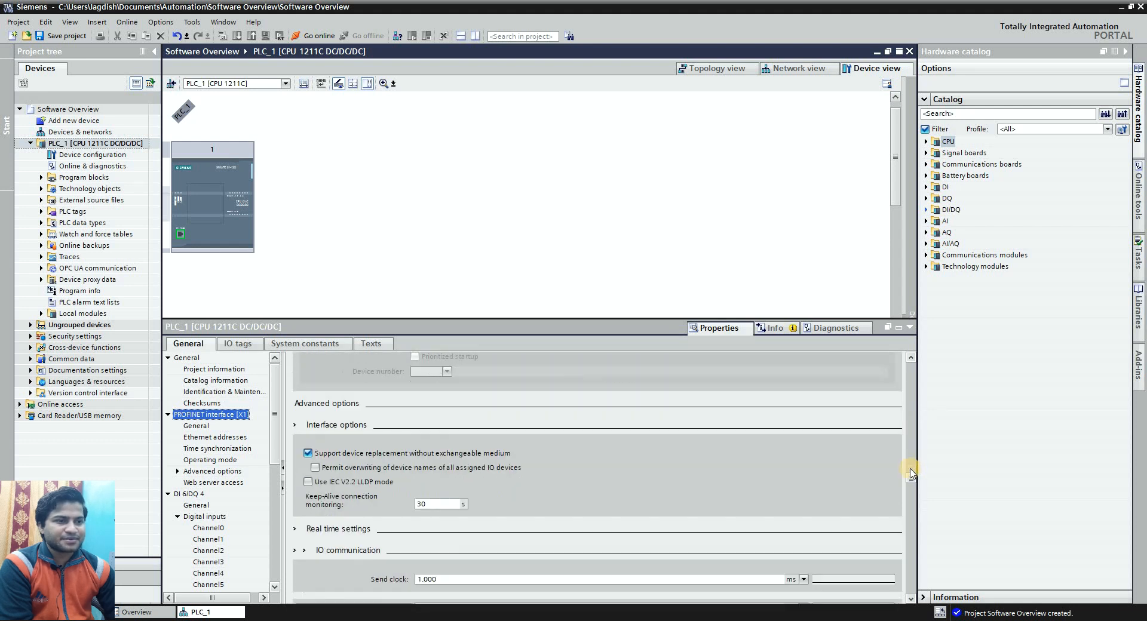
{"action": "scroll", "coordinate": [913, 471], "scroll_direction": "down", "scroll_amount": 6}
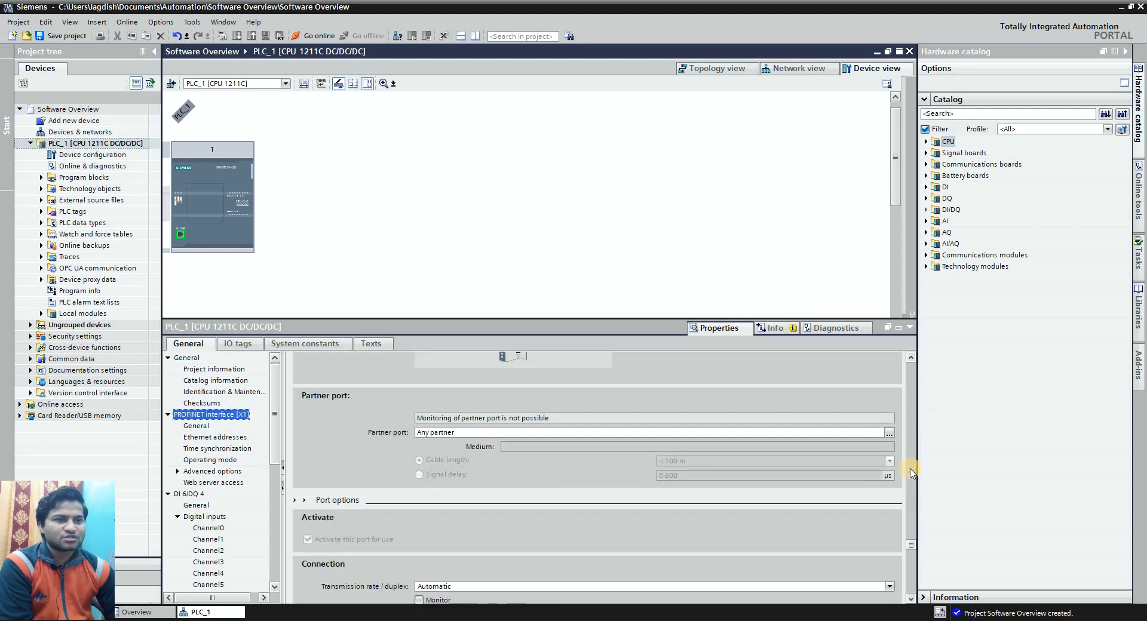
{"action": "scroll", "coordinate": [193, 438], "scroll_direction": "up", "scroll_amount": 1}
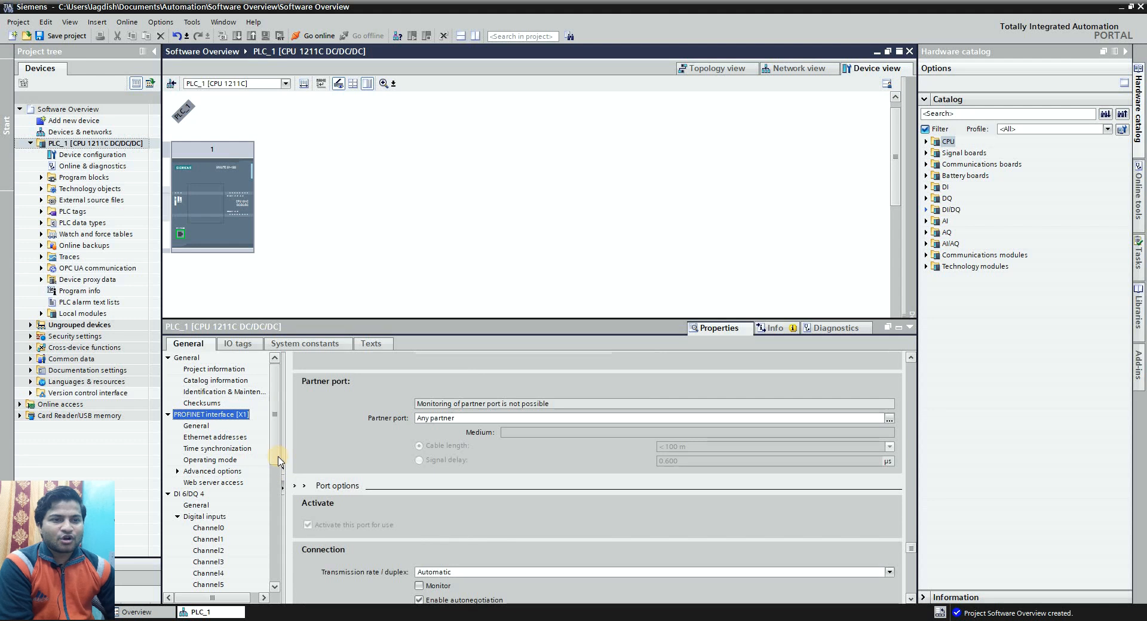
Show Channel0 of the CPU's digital inputs and look through the available input filter times.
{"action": "scroll", "coordinate": [276, 460], "scroll_direction": "down", "scroll_amount": 3}
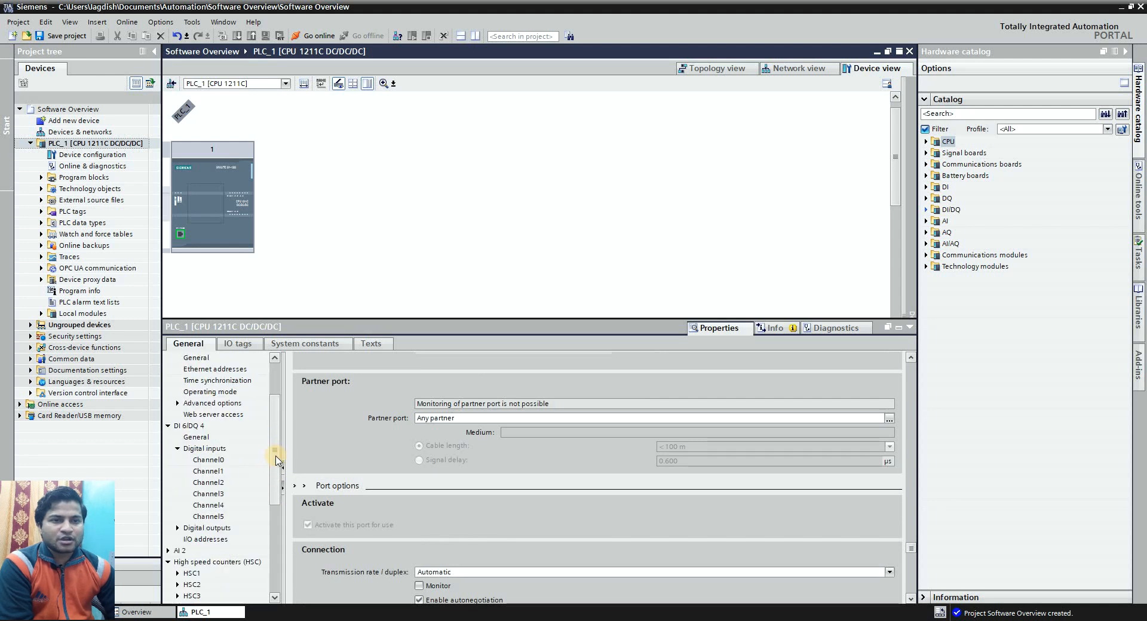
{"action": "scroll", "coordinate": [273, 460], "scroll_direction": "up", "scroll_amount": 1}
{"action": "scroll", "coordinate": [180, 445], "scroll_direction": "down", "scroll_amount": 1}
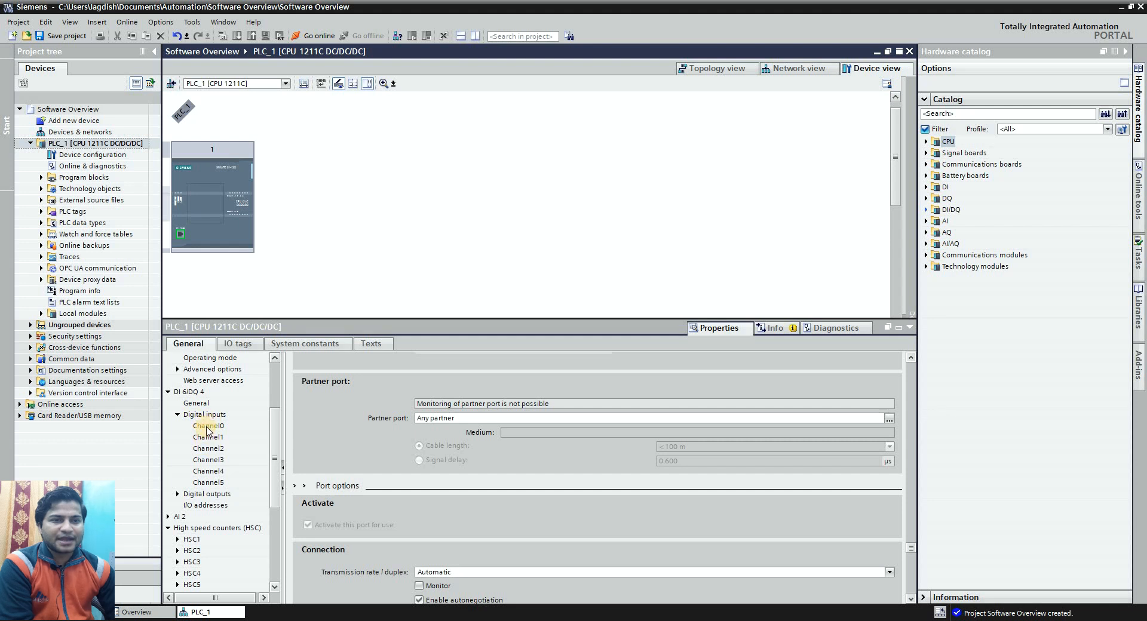
{"action": "left_click", "coordinate": [222, 427]}
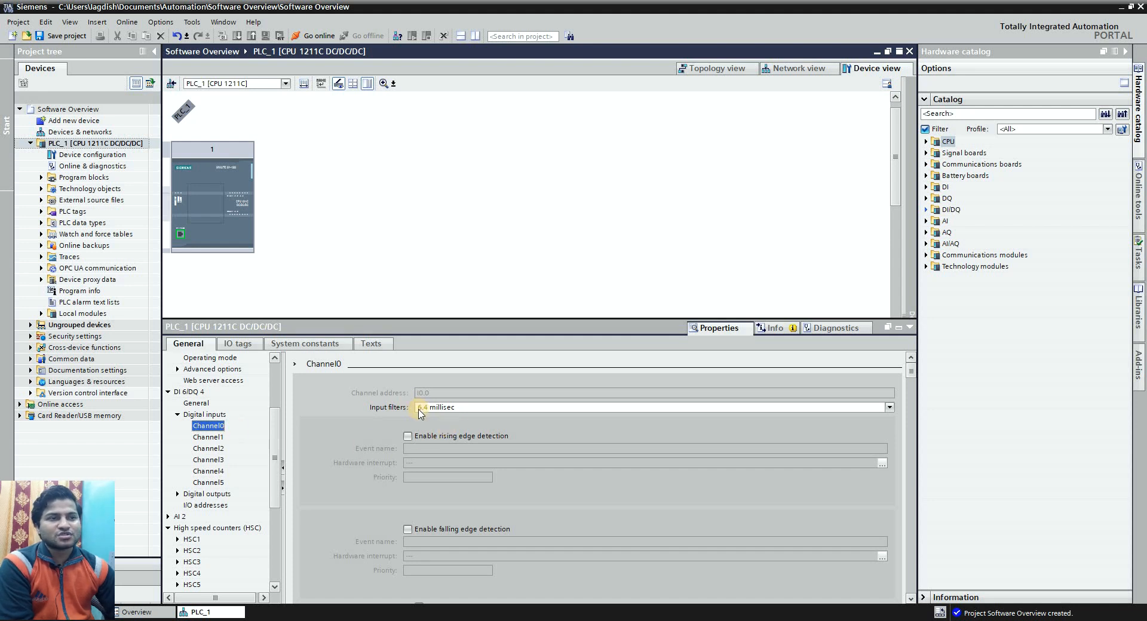
{"action": "left_click", "coordinate": [889, 408]}
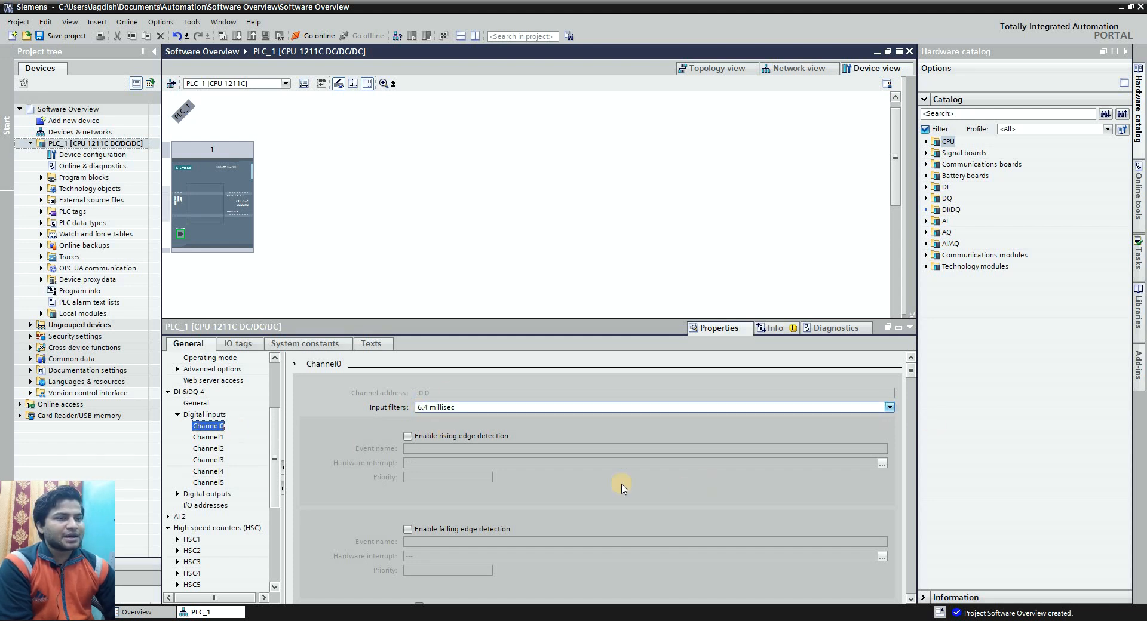
{"action": "scroll", "coordinate": [512, 481], "scroll_direction": "up", "scroll_amount": 4}
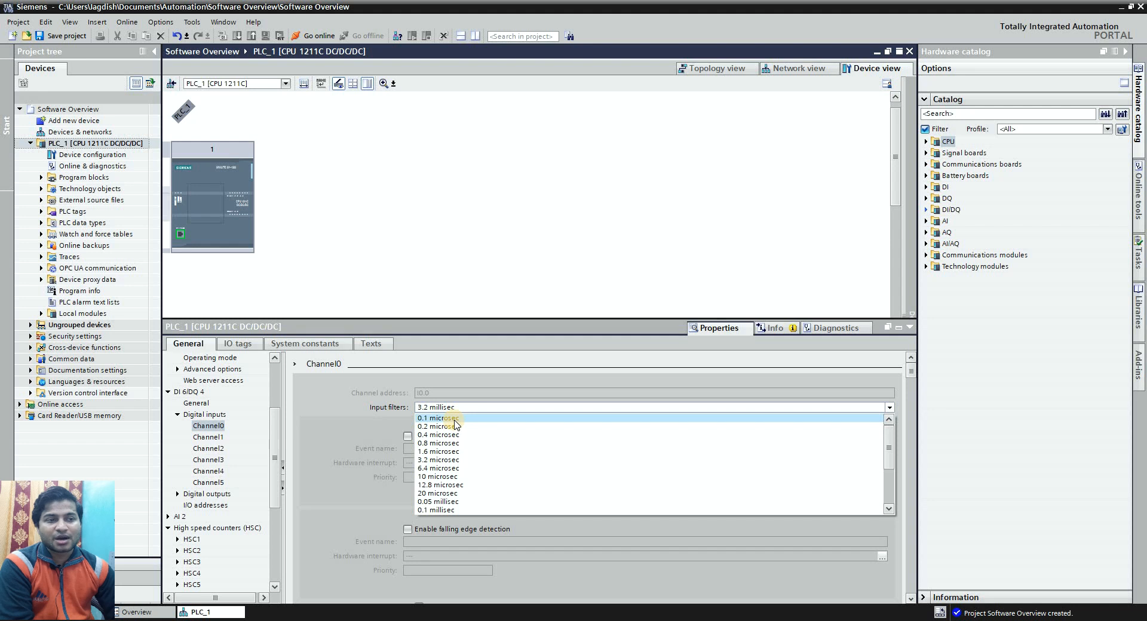
{"action": "left_click", "coordinate": [196, 428]}
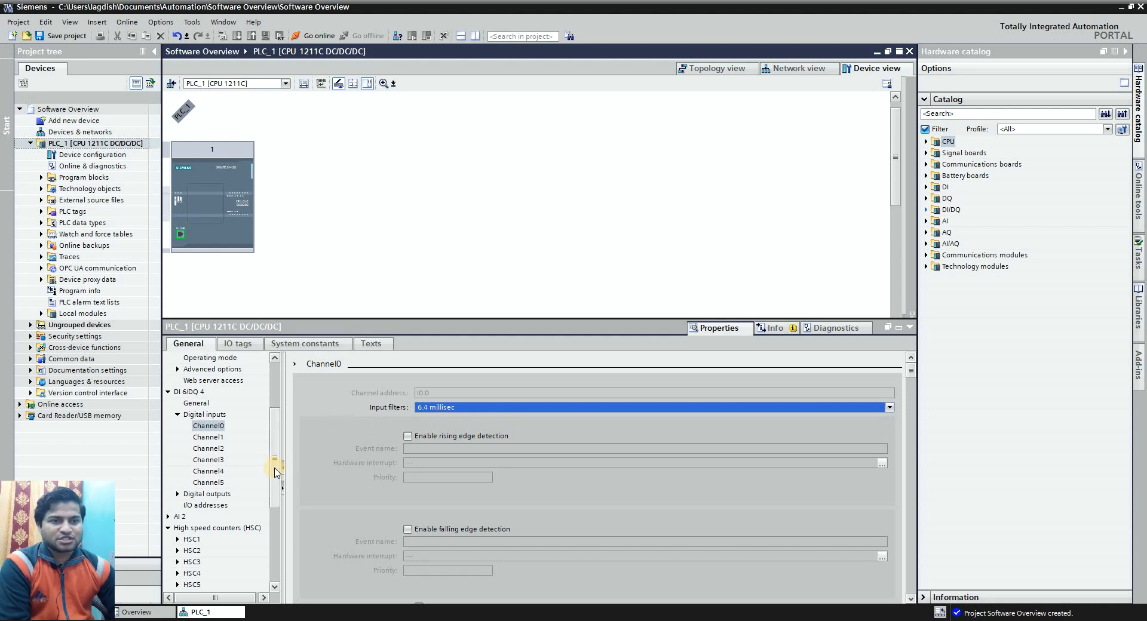
Expand the CPU's digital outputs and show the settings of output Channel0.
{"action": "left_click", "coordinate": [178, 494]}
{"action": "left_click", "coordinate": [217, 507]}
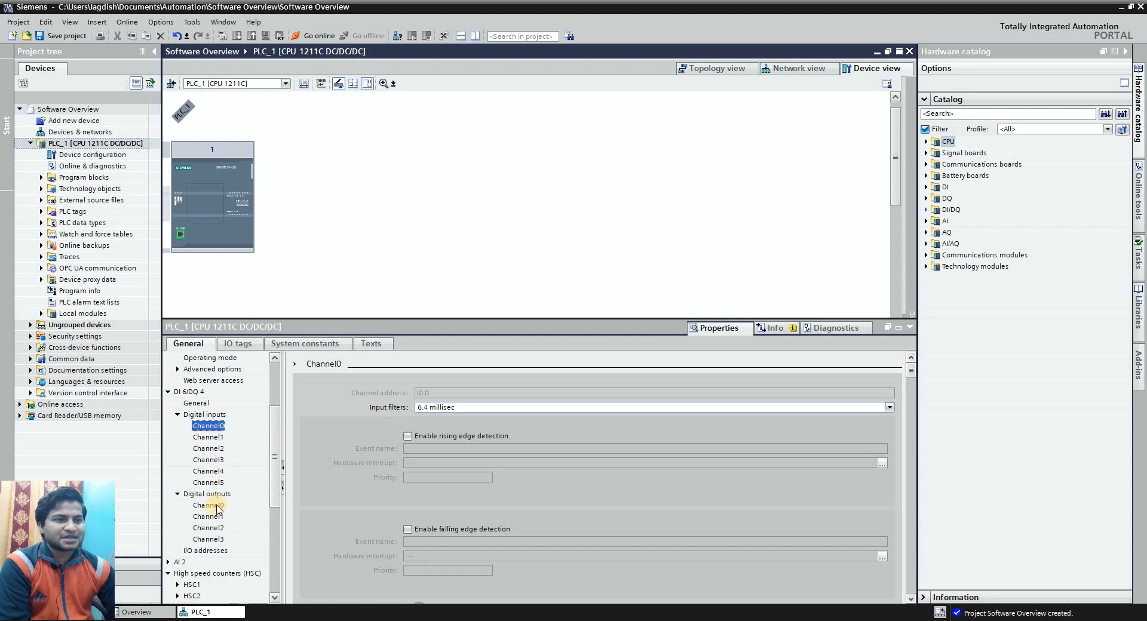
{"action": "left_click", "coordinate": [216, 507]}
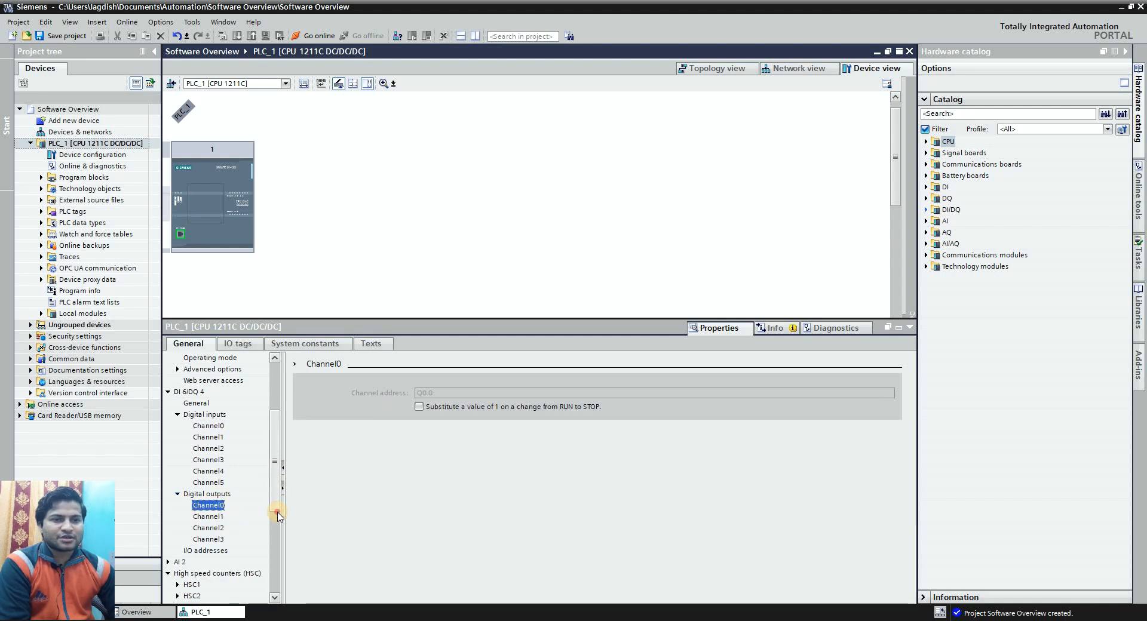
Enable the high speed counter HSC1 in the CPU properties.
{"action": "scroll", "coordinate": [278, 515], "scroll_direction": "down", "scroll_amount": 4}
{"action": "left_click", "coordinate": [192, 449]}
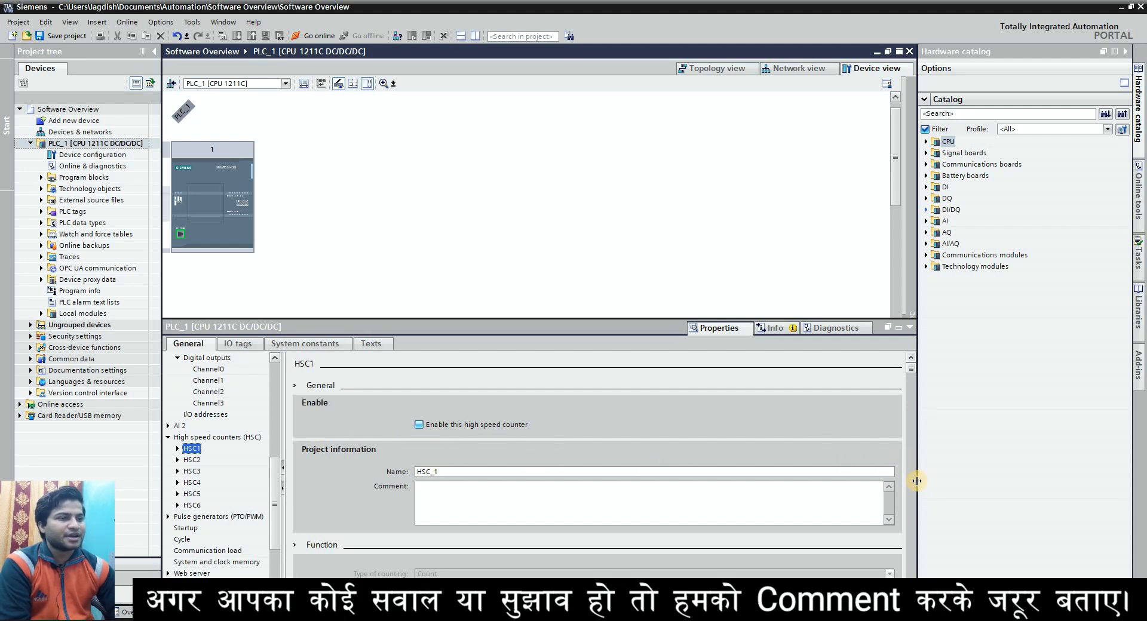
{"action": "scroll", "coordinate": [913, 487], "scroll_direction": "down", "scroll_amount": 6}
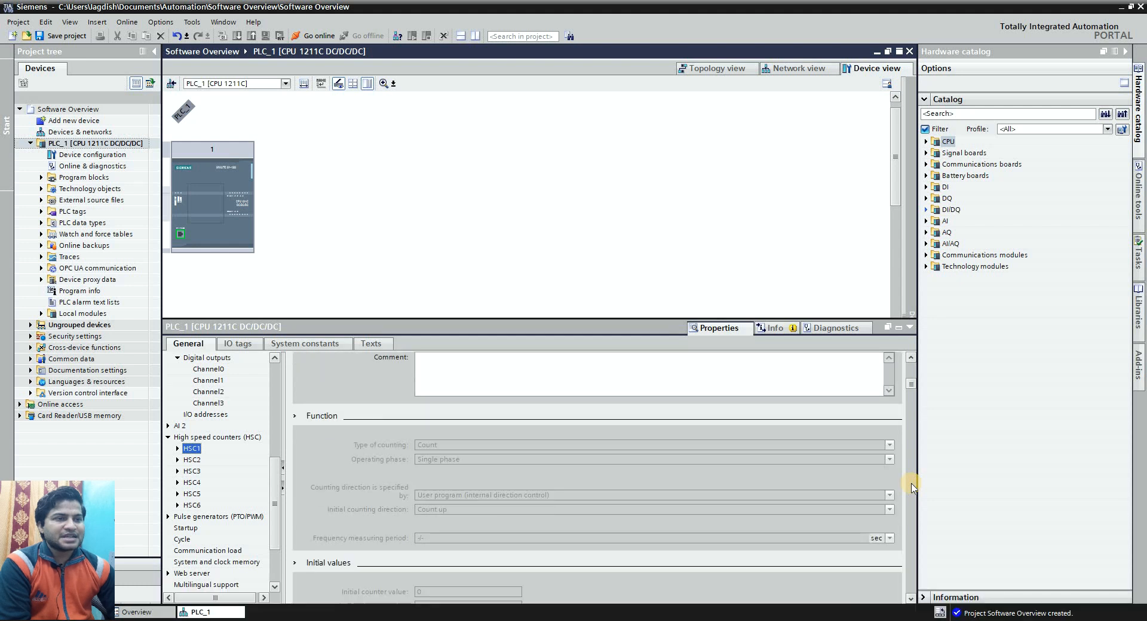
{"action": "scroll", "coordinate": [569, 448], "scroll_direction": "up", "scroll_amount": 6}
{"action": "left_click", "coordinate": [411, 418]}
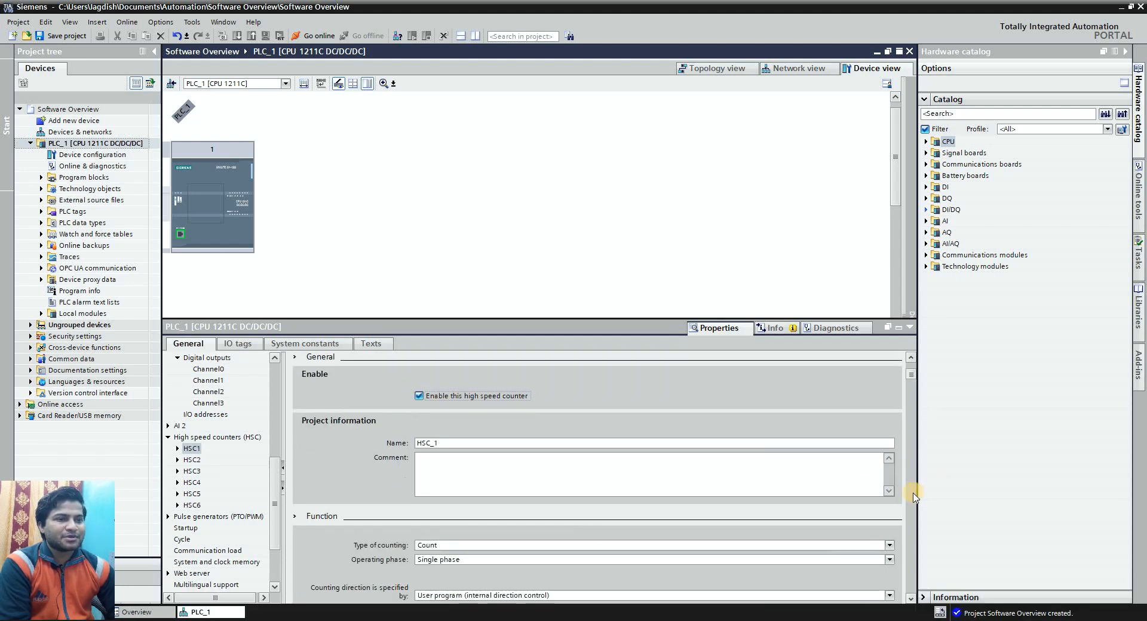
Examine HSC1's counting function, operating phase choices, initial values, capture and gate inputs, and compare output.
{"action": "scroll", "coordinate": [909, 486], "scroll_direction": "down", "scroll_amount": 6}
{"action": "scroll", "coordinate": [366, 453], "scroll_direction": "up", "scroll_amount": 2}
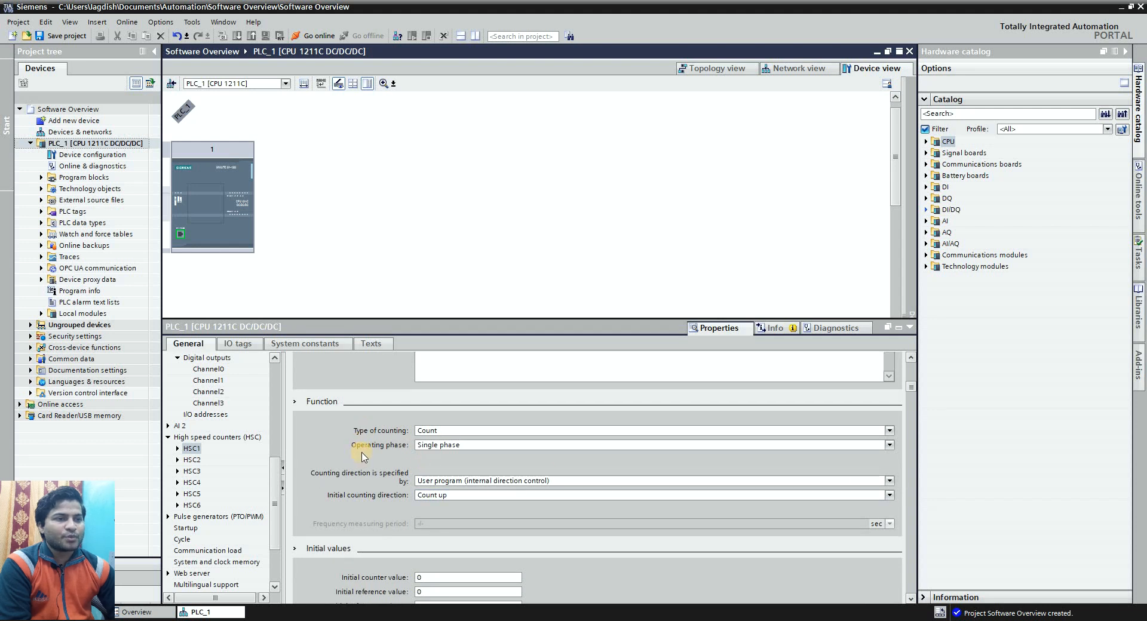
{"action": "left_click", "coordinate": [890, 446]}
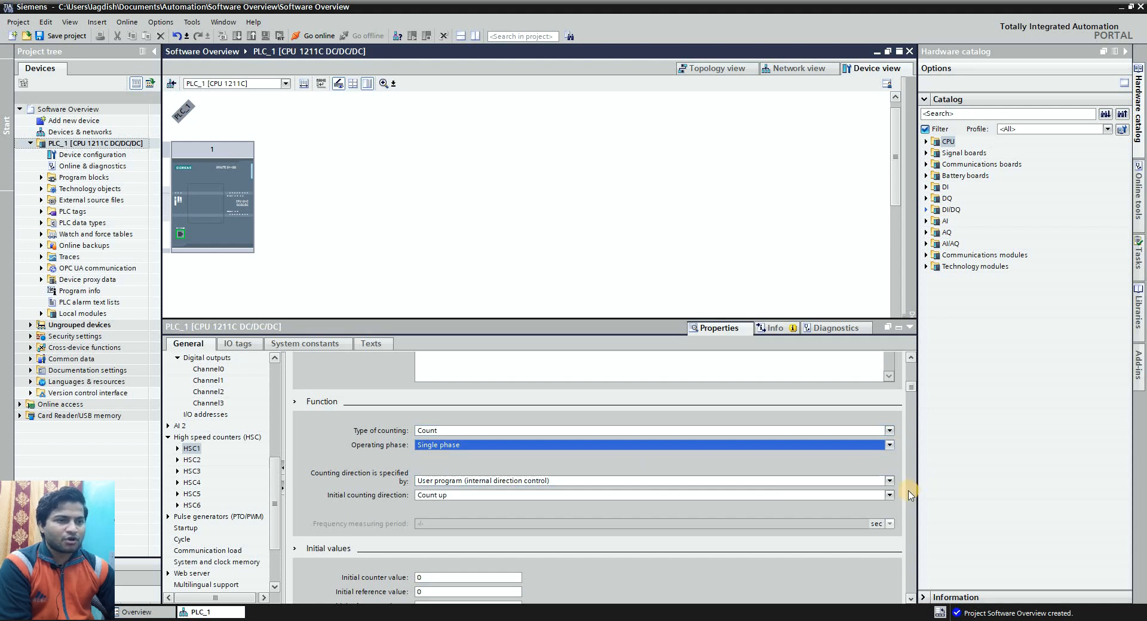
{"action": "scroll", "coordinate": [909, 495], "scroll_direction": "down", "scroll_amount": 3}
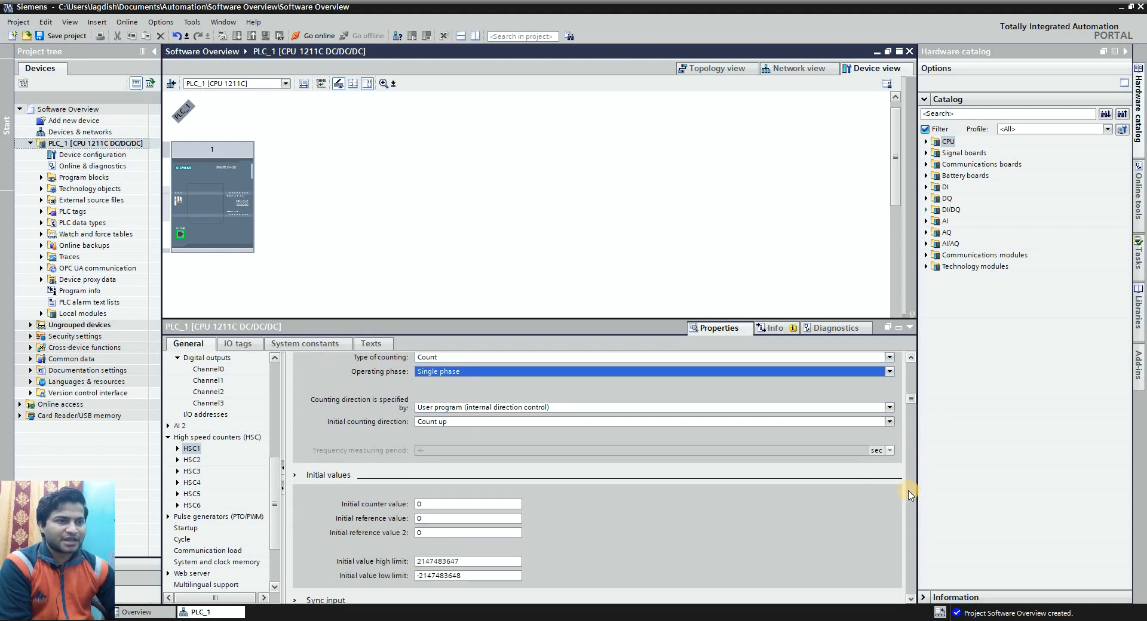
{"action": "scroll", "coordinate": [908, 494], "scroll_direction": "up", "scroll_amount": 2}
{"action": "scroll", "coordinate": [909, 495], "scroll_direction": "down", "scroll_amount": 2}
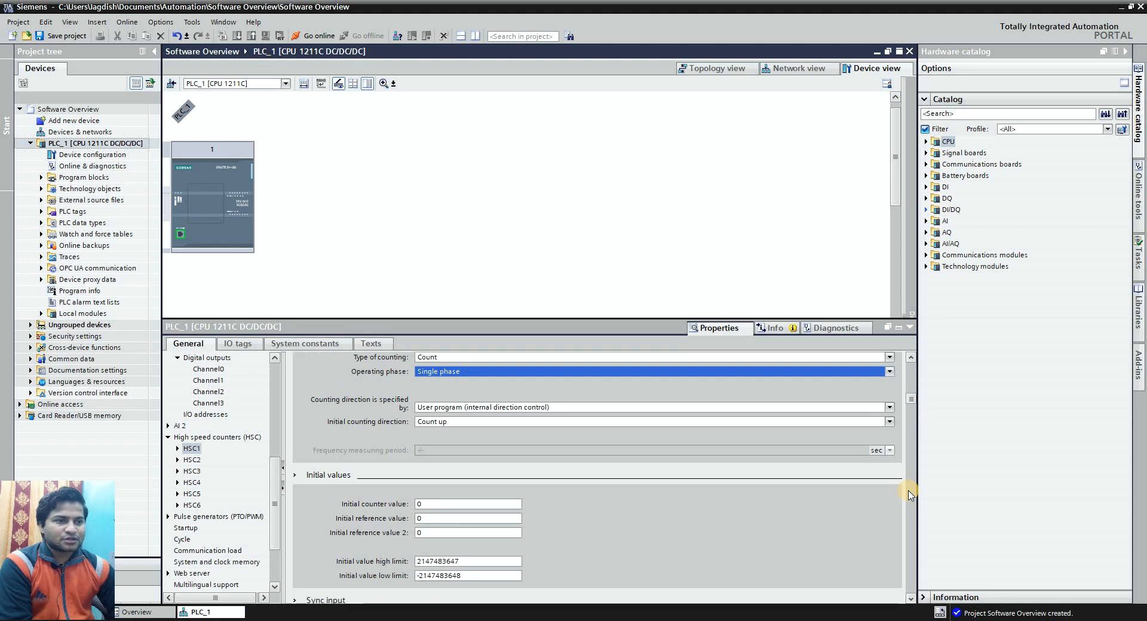
{"action": "scroll", "coordinate": [909, 494], "scroll_direction": "down", "scroll_amount": 3}
{"action": "scroll", "coordinate": [610, 489], "scroll_direction": "down", "scroll_amount": 12}
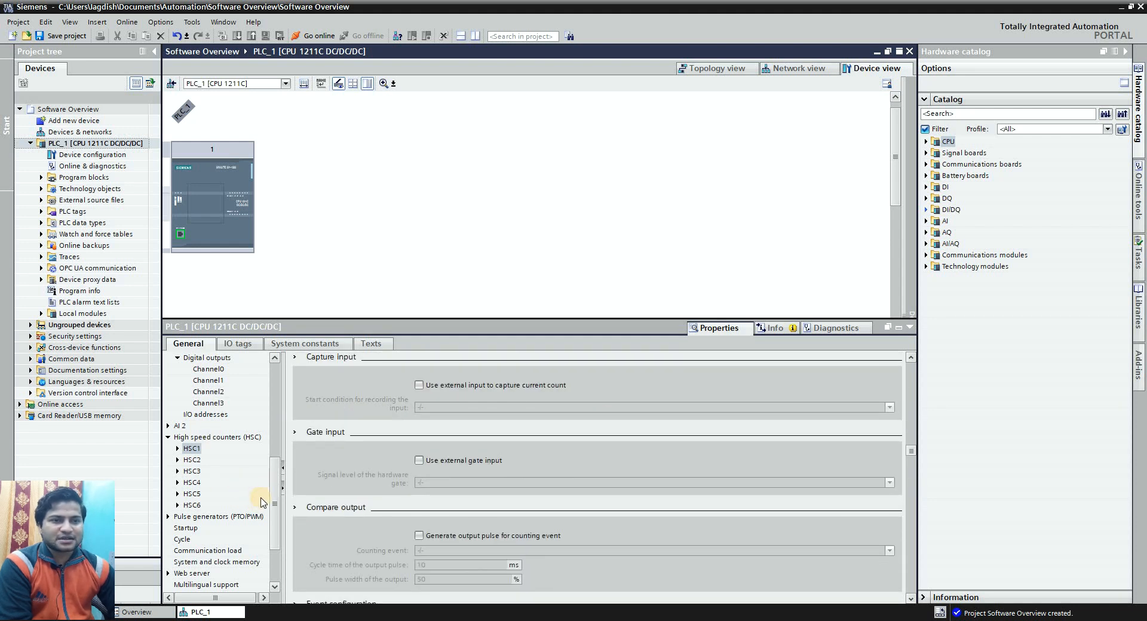
Examine the CPU's Web server settings and survey the remaining property categories from pulse generators to runtime licenses.
{"action": "left_click_drag", "start_coordinate": [276, 511], "coordinate": [276, 529]}
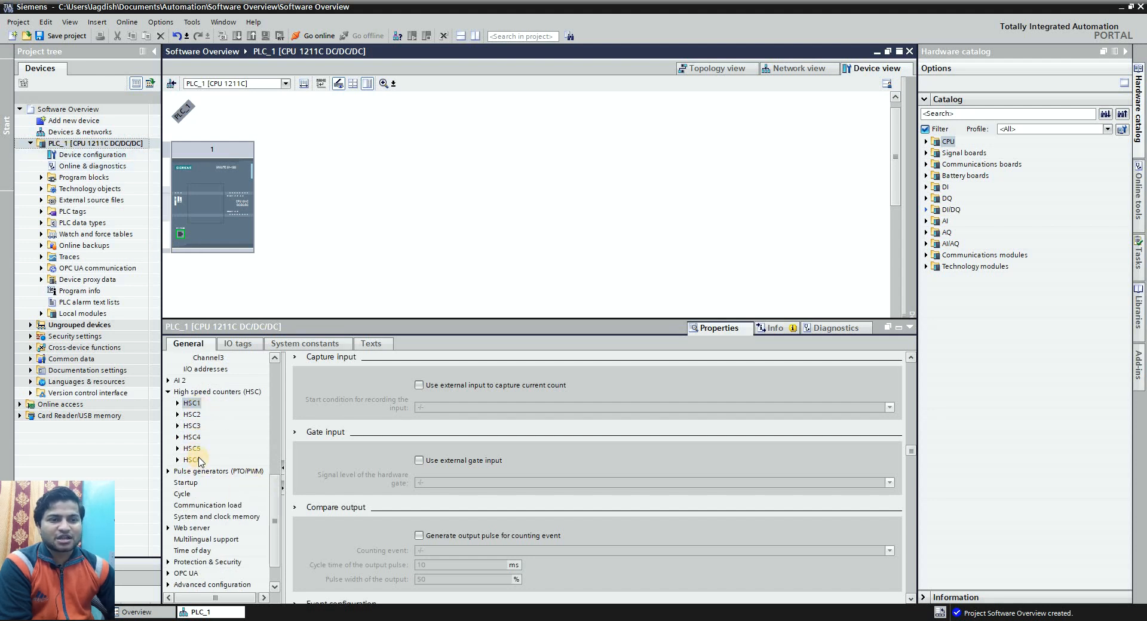
{"action": "left_click_drag", "start_coordinate": [278, 518], "coordinate": [278, 551]}
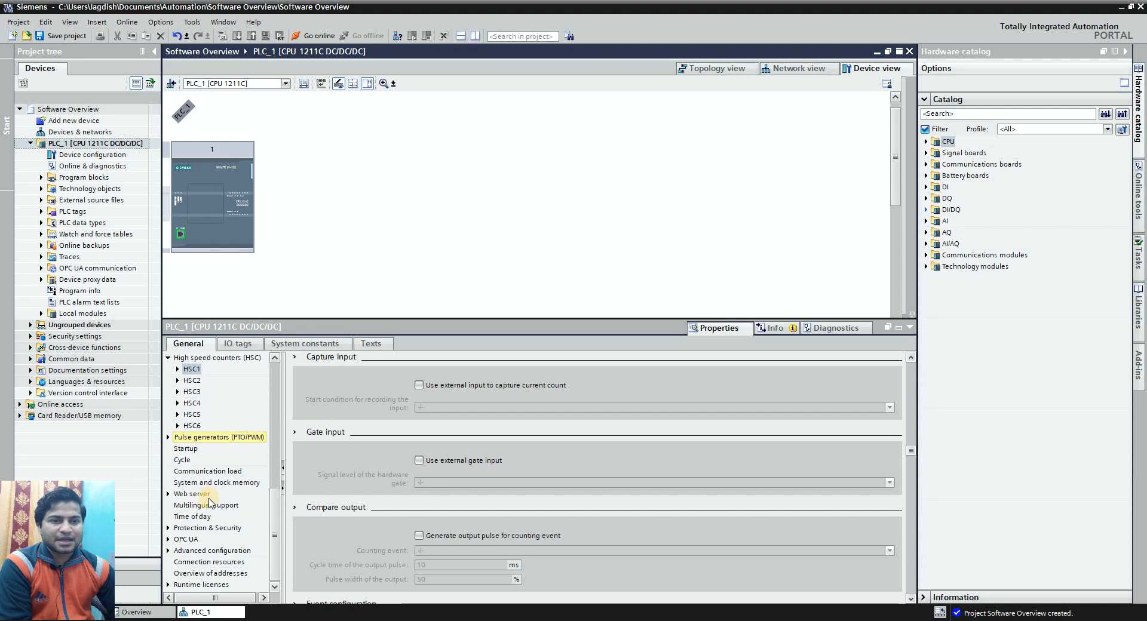
{"action": "left_click", "coordinate": [190, 495]}
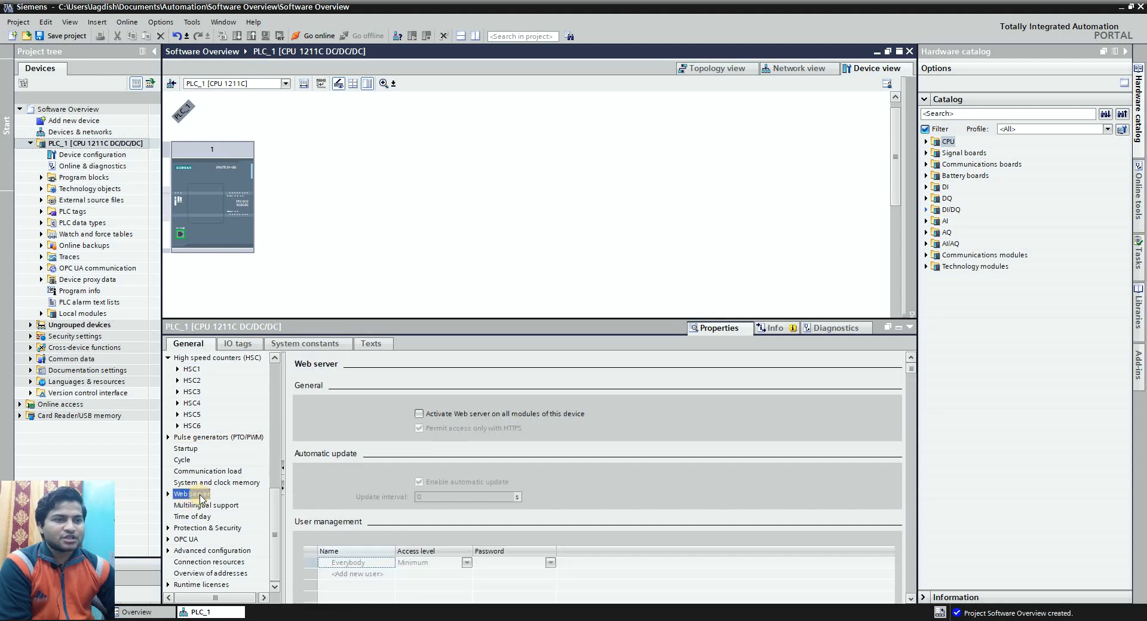
{"action": "left_click", "coordinate": [419, 416]}
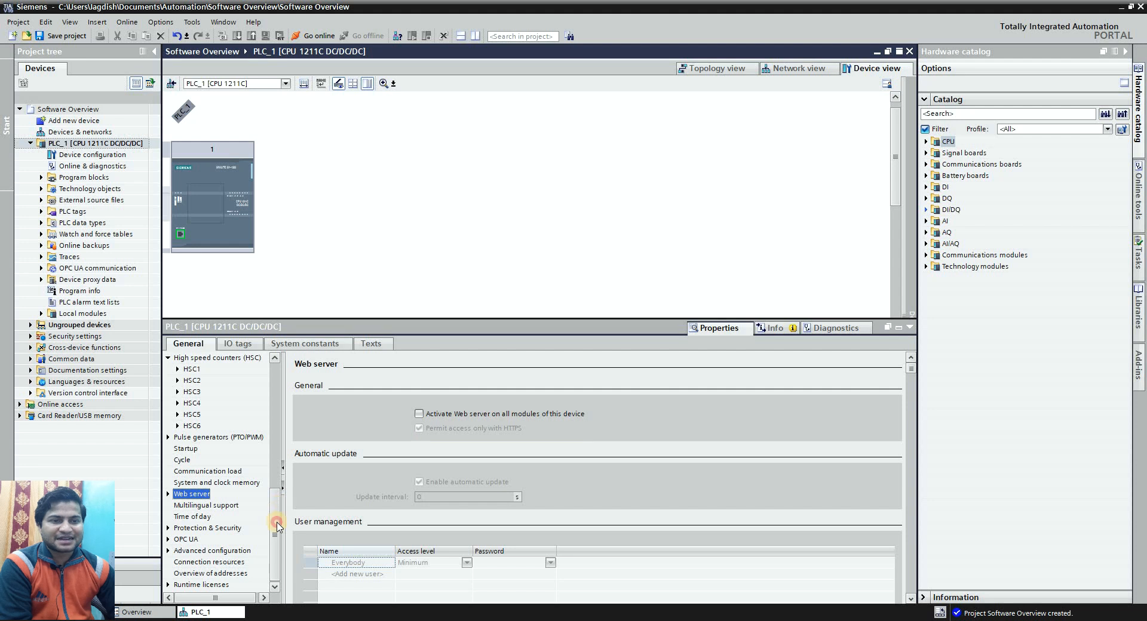
{"action": "left_click_drag", "start_coordinate": [276, 554], "coordinate": [279, 538]}
{"action": "scroll", "coordinate": [278, 513], "scroll_direction": "up", "scroll_amount": 7}
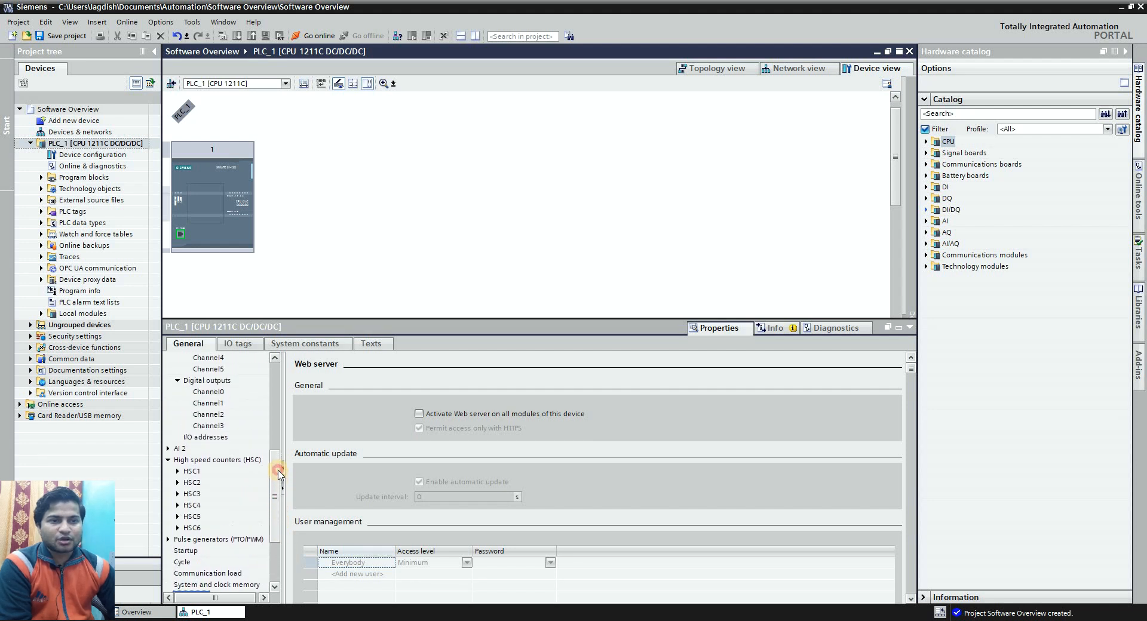
{"action": "scroll", "coordinate": [277, 485], "scroll_direction": "down", "scroll_amount": 10}
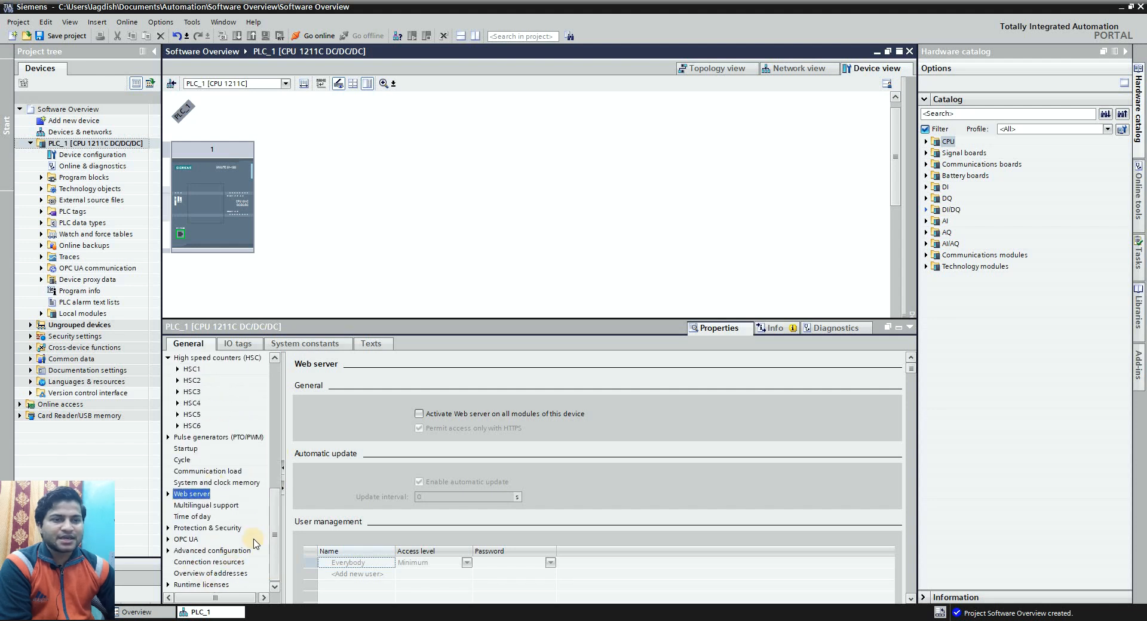
{"action": "scroll", "coordinate": [234, 357], "scroll_direction": "up", "scroll_amount": 10}
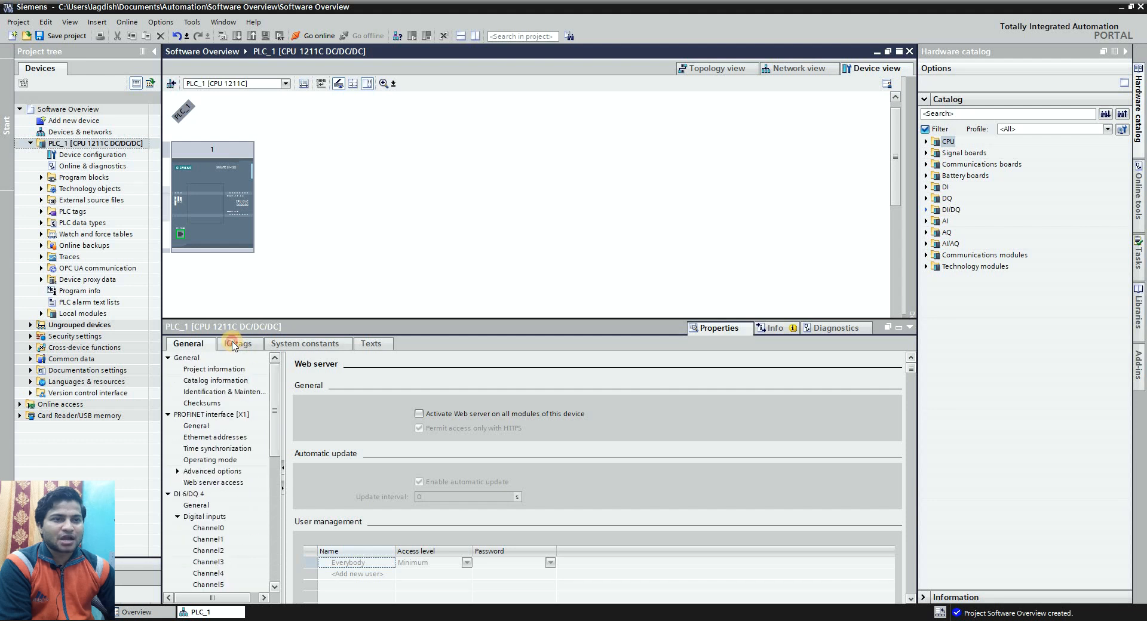
Review the CPU's IO tags, system constants, texts and device diagnostics, and collapse the inspector window.
{"action": "left_click", "coordinate": [237, 344]}
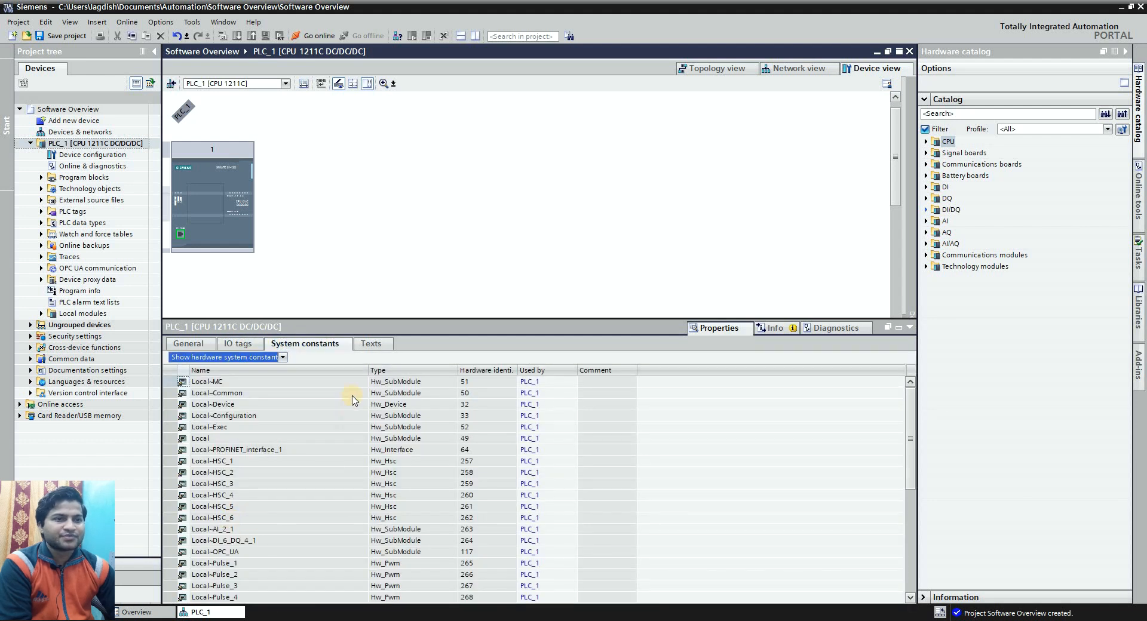
{"action": "left_click", "coordinate": [374, 345]}
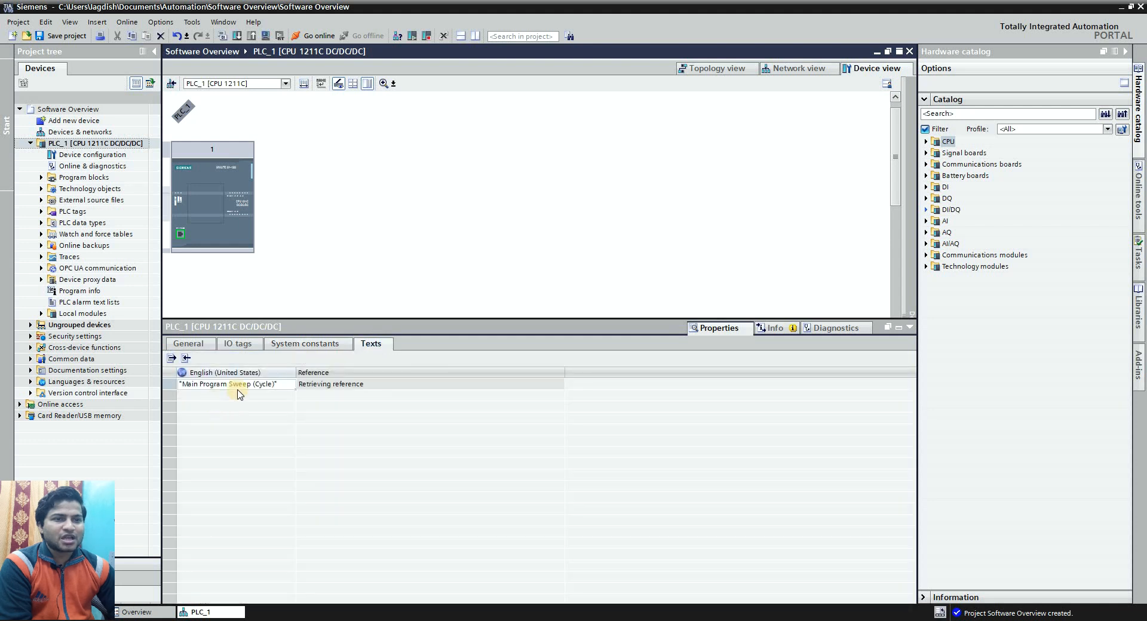
{"action": "left_click", "coordinate": [774, 328]}
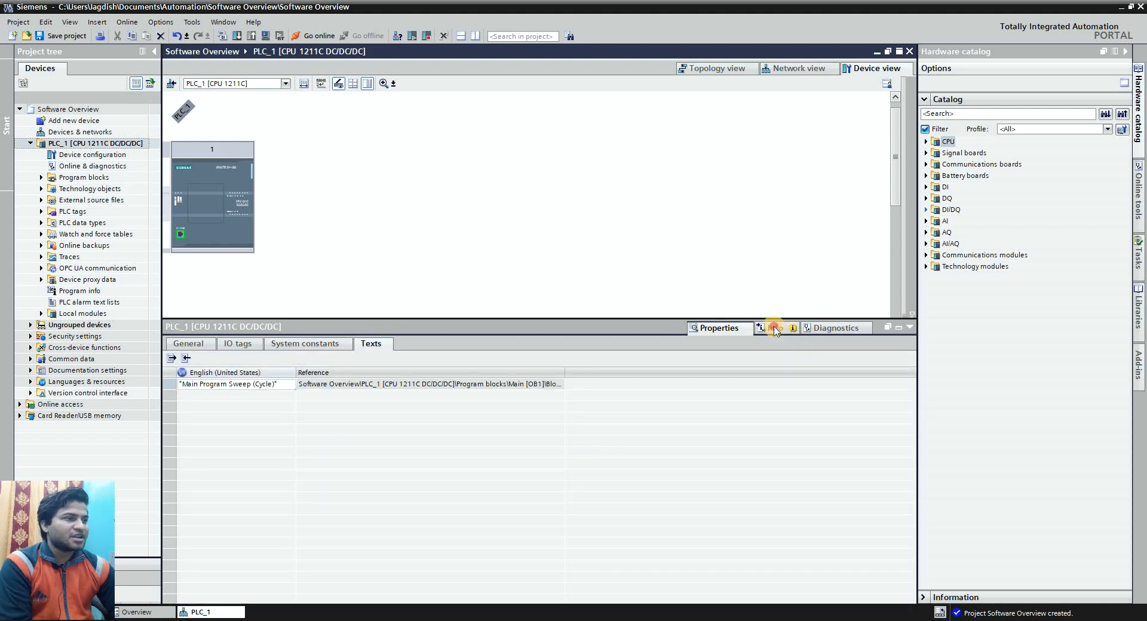
{"action": "left_click", "coordinate": [840, 329]}
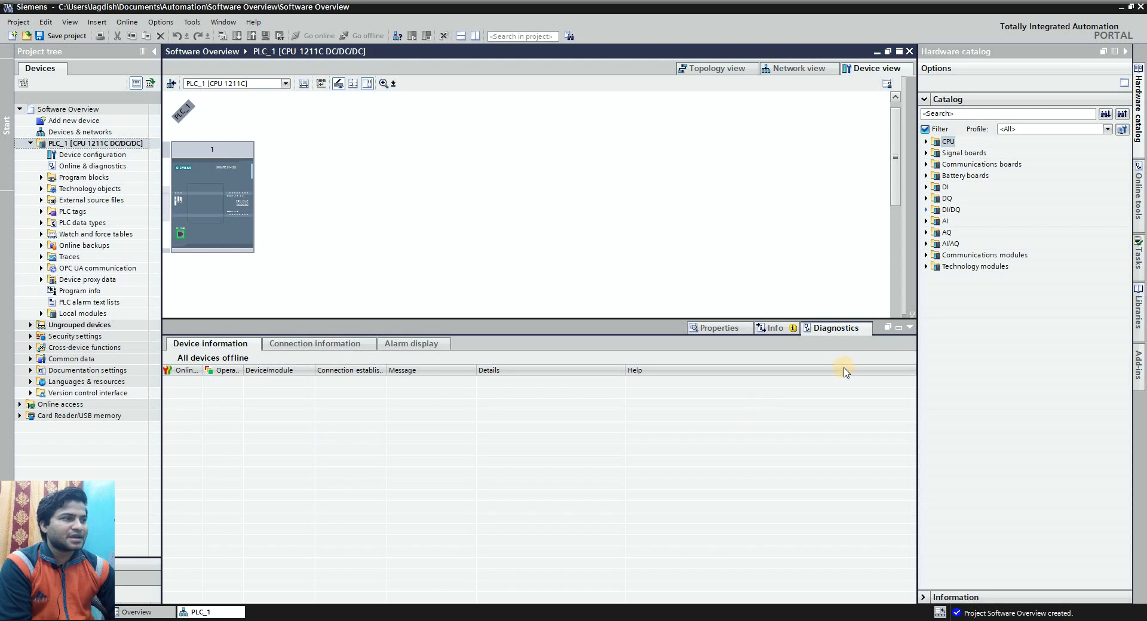
{"action": "left_click", "coordinate": [909, 329]}
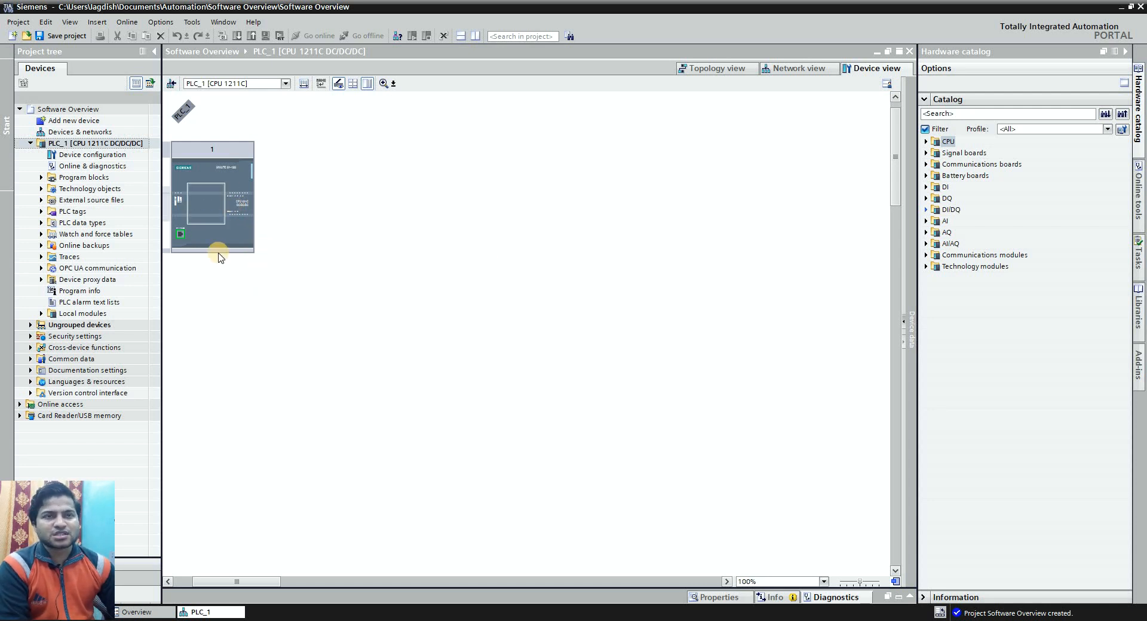
Open the Add new device dialog and review the device families offered for controllers, HMI and PC systems.
{"action": "left_click", "coordinate": [84, 124]}
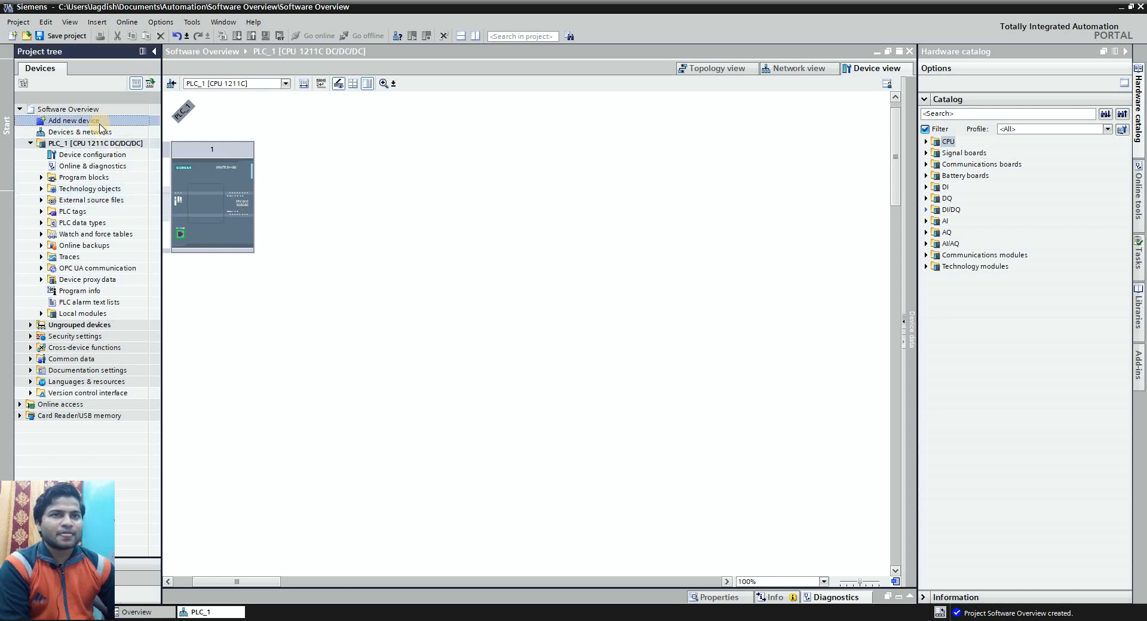
{"action": "double_click", "coordinate": [92, 120]}
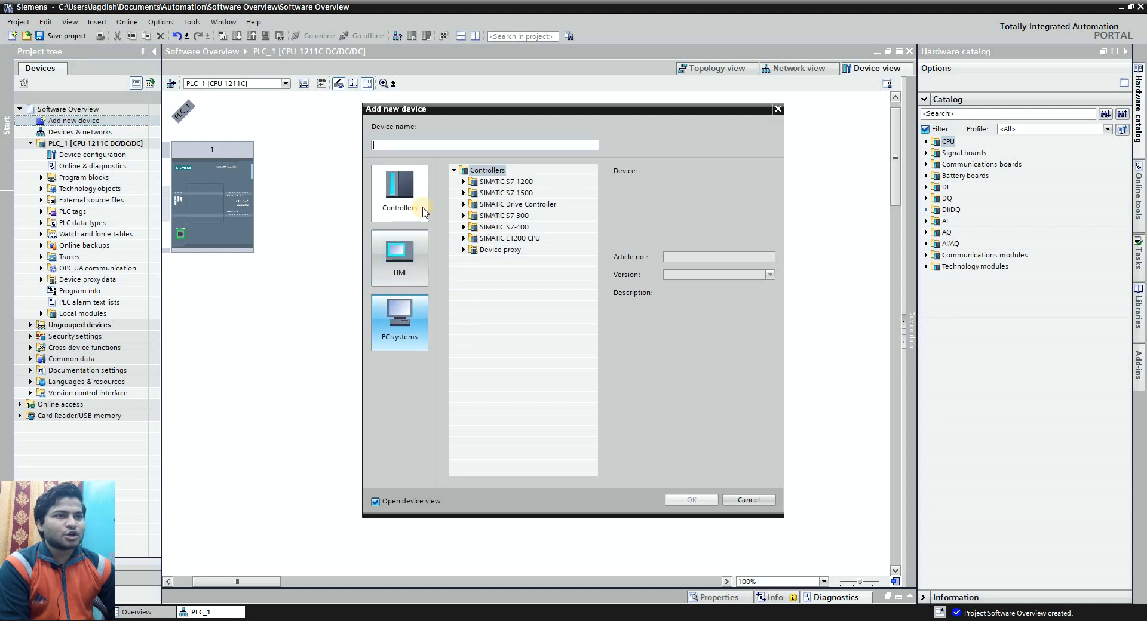
{"action": "left_click", "coordinate": [401, 197]}
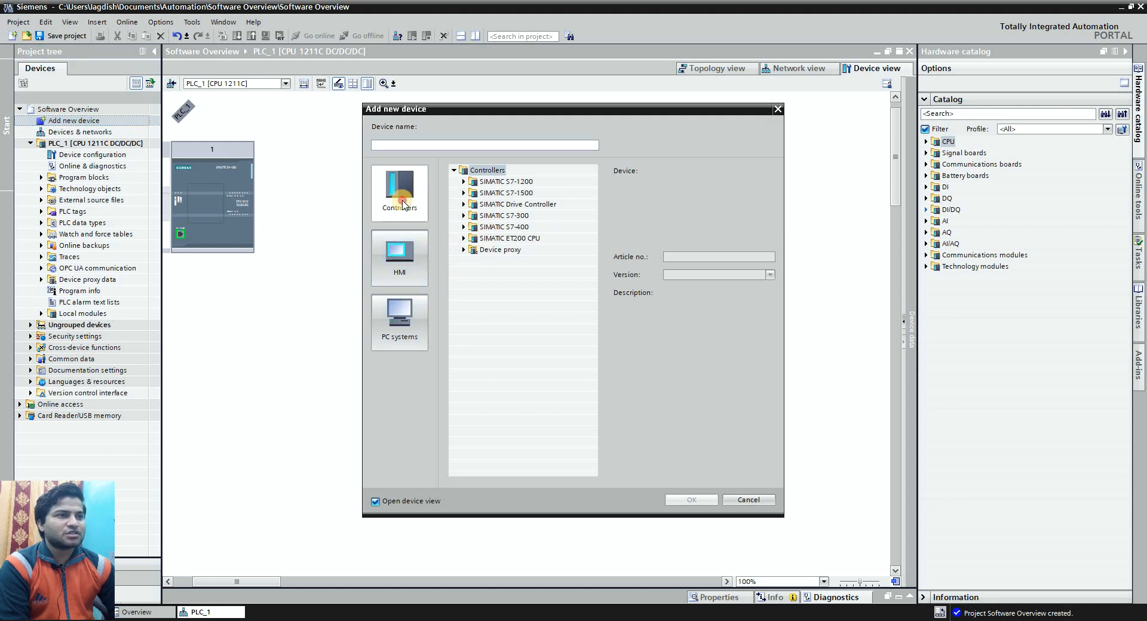
{"action": "left_click", "coordinate": [412, 279]}
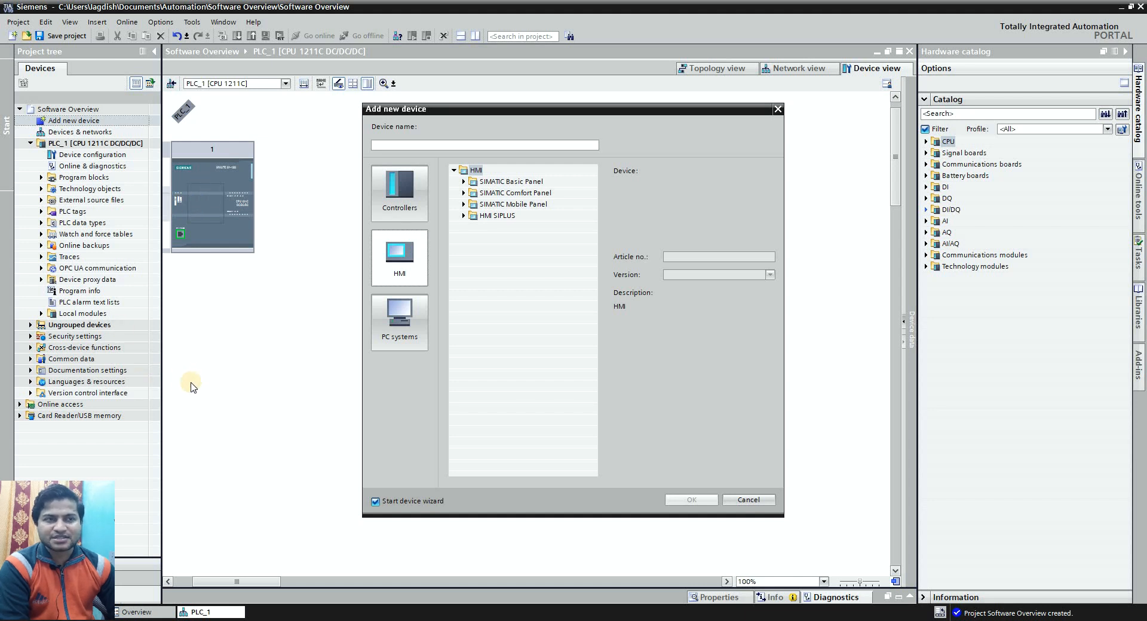
{"action": "left_click", "coordinate": [412, 344]}
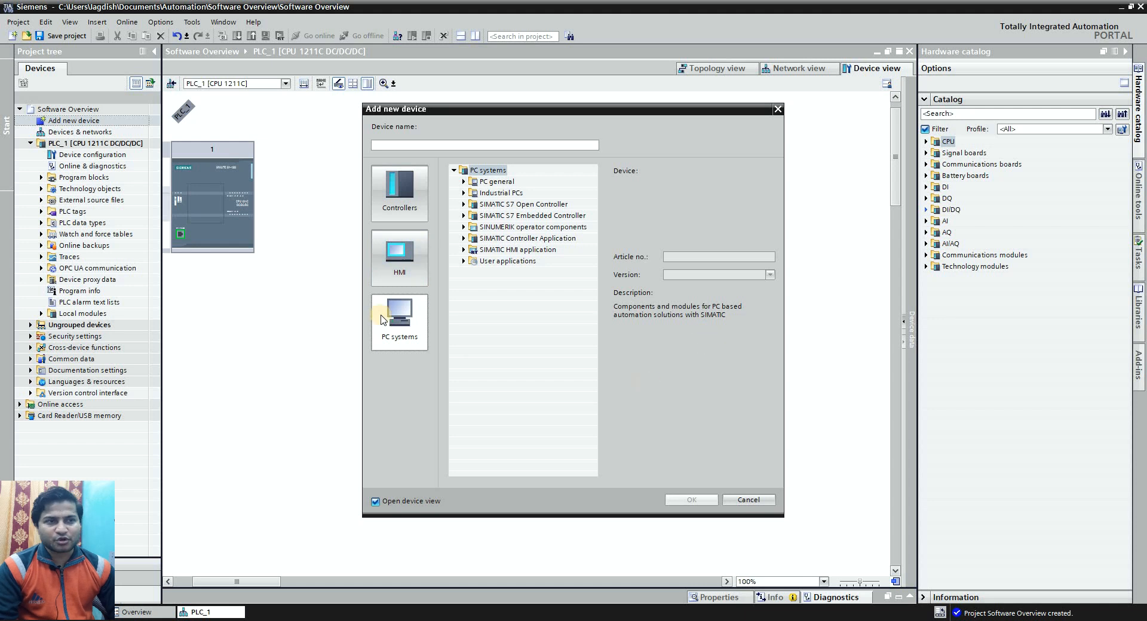
{"action": "left_click", "coordinate": [414, 275]}
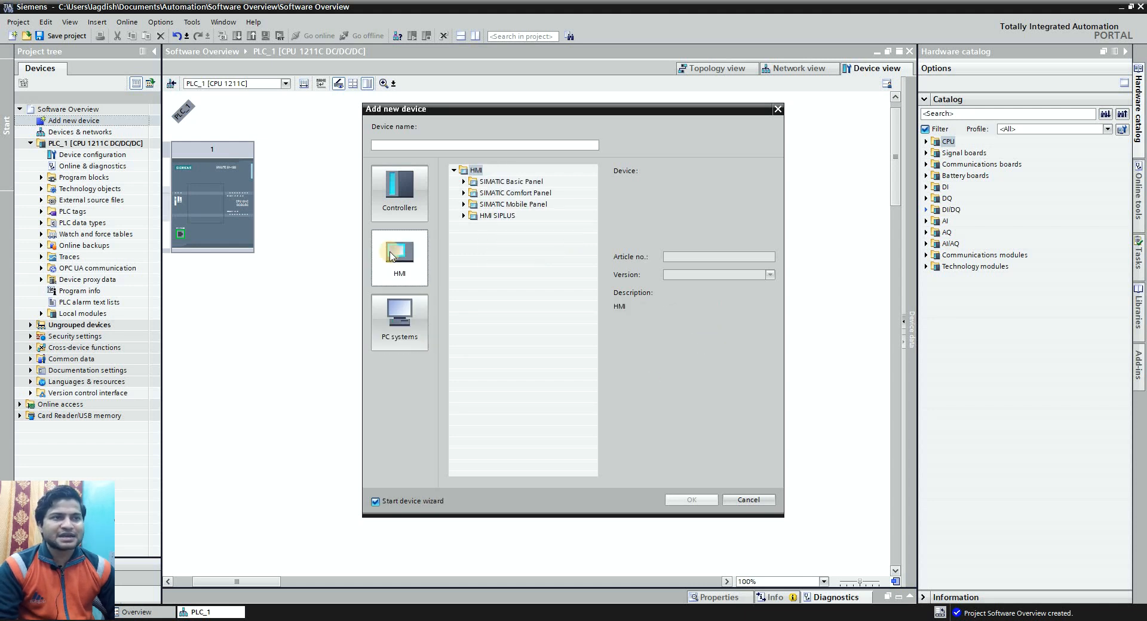
{"action": "left_click", "coordinate": [401, 218]}
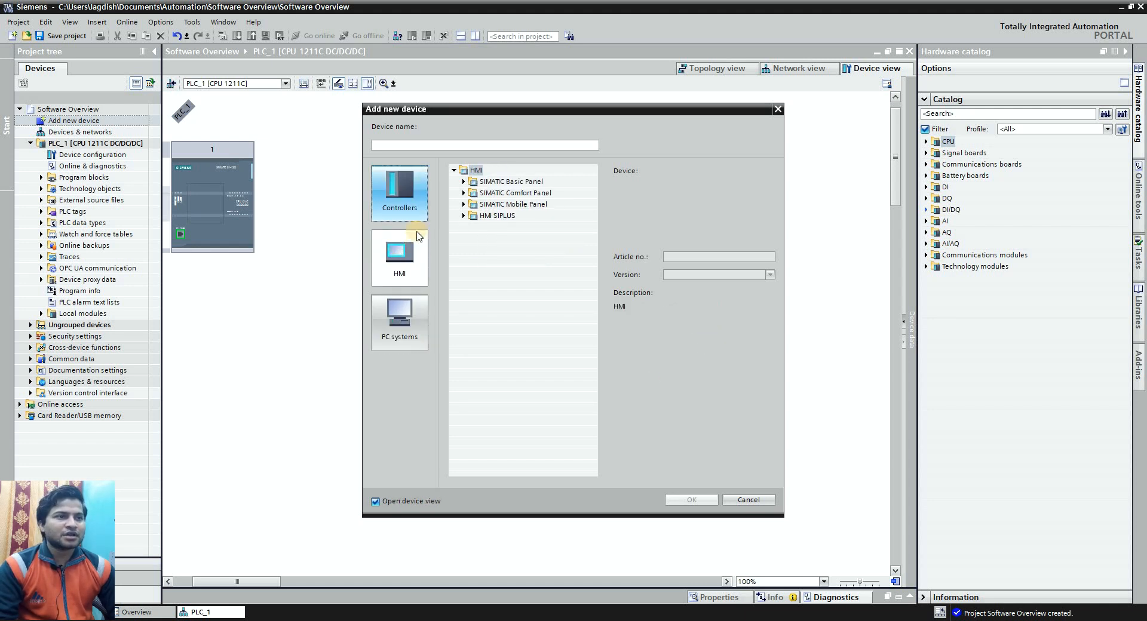
Examine the display sizes of the SIMATIC Basic, Comfort and Mobile HMI panels, and close the dialog without adding a device.
{"action": "left_click", "coordinate": [410, 263]}
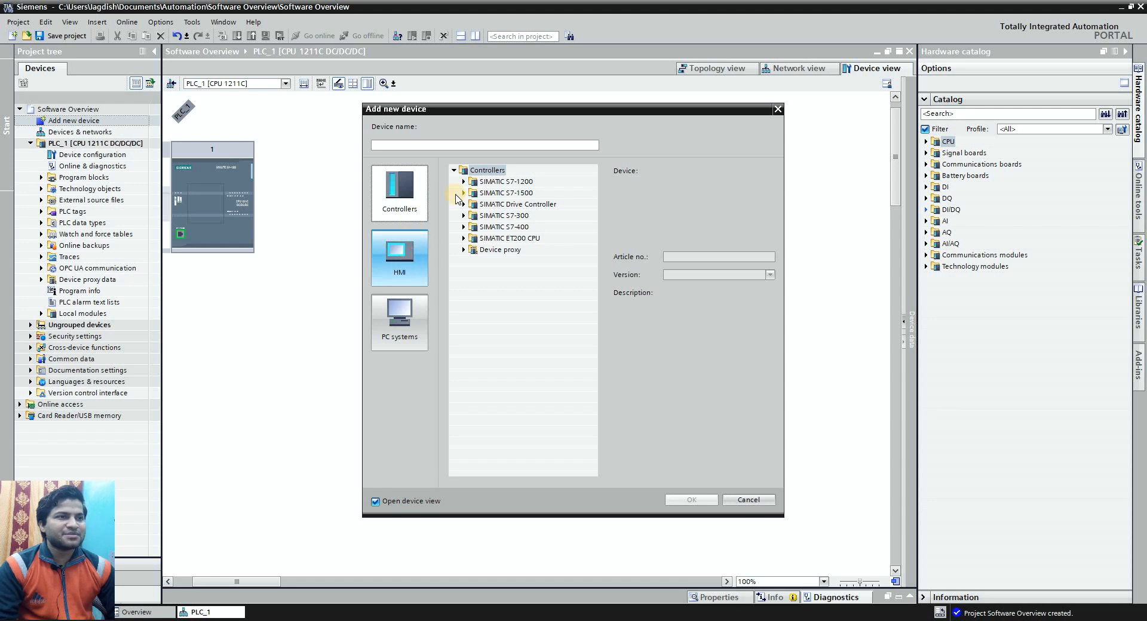
{"action": "left_click", "coordinate": [464, 182]}
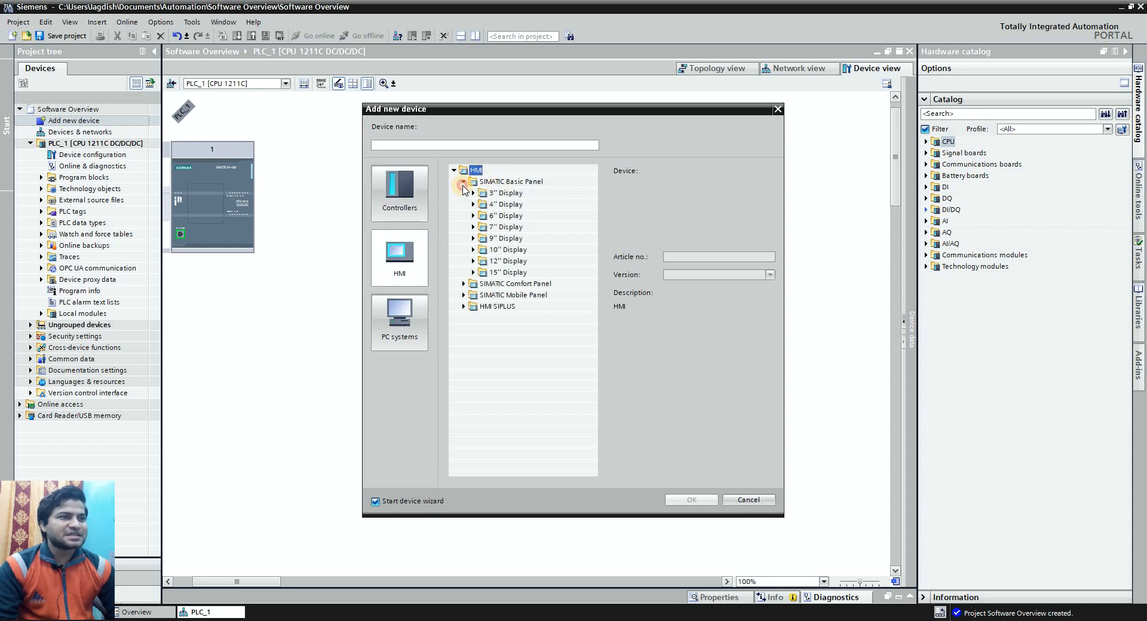
{"action": "double_click", "coordinate": [524, 183]}
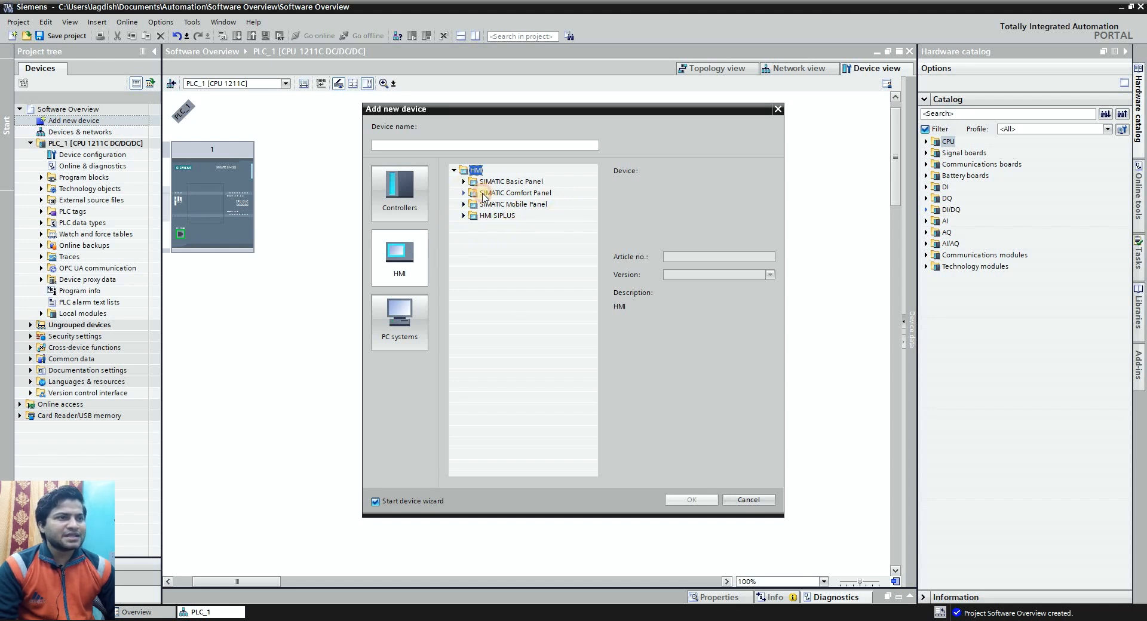
{"action": "double_click", "coordinate": [496, 181]}
{"action": "left_click", "coordinate": [463, 284]}
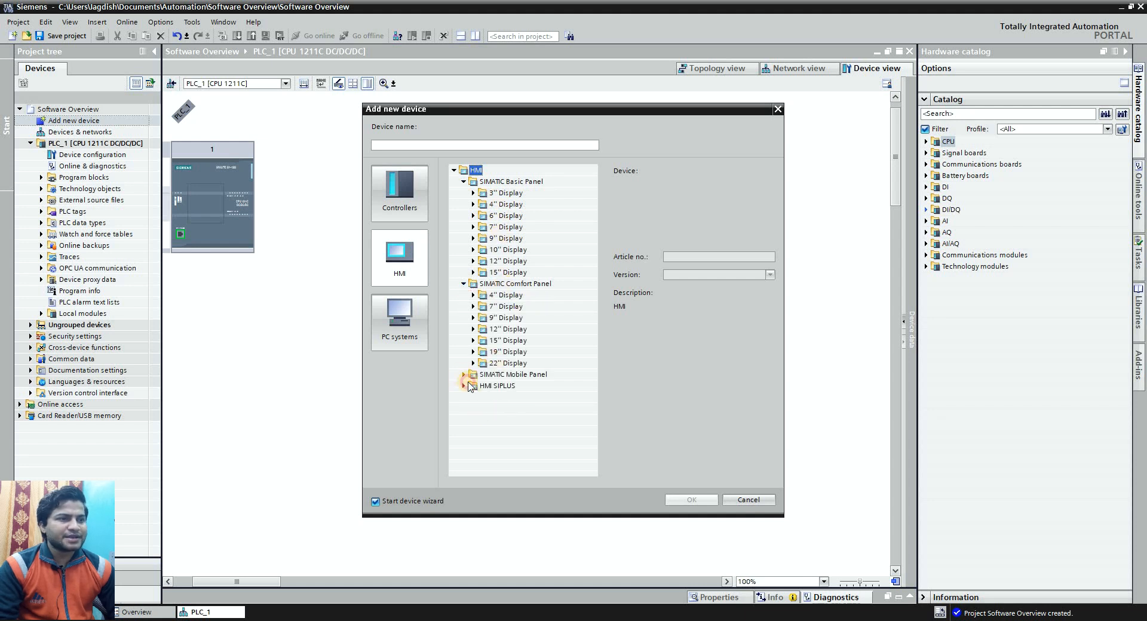
{"action": "left_click", "coordinate": [465, 377]}
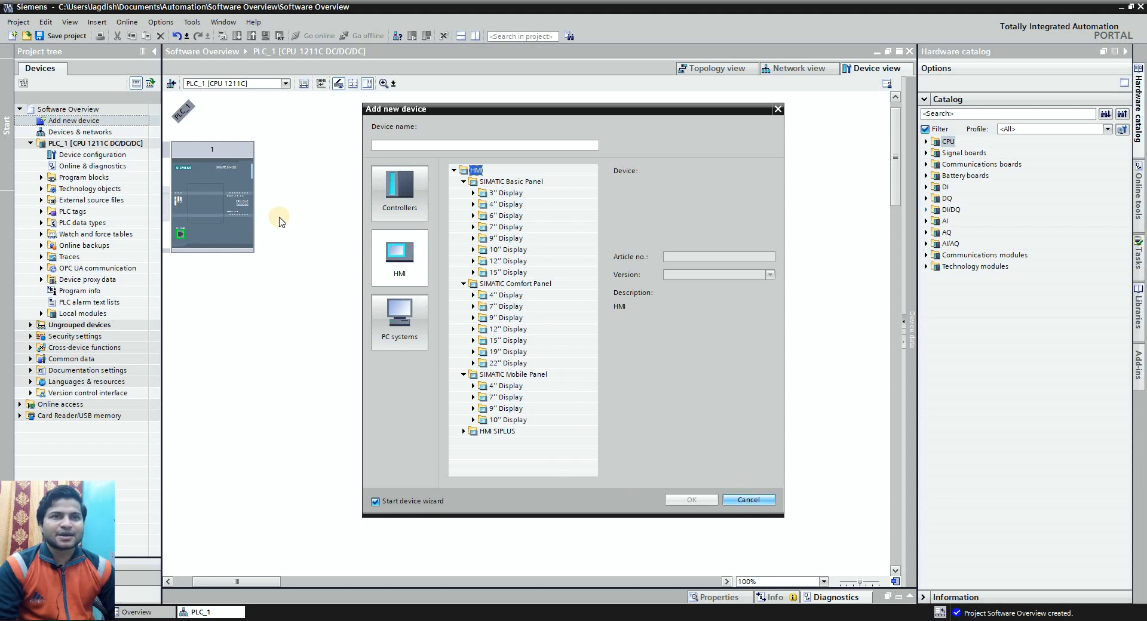
{"action": "key", "text": "Escape"}
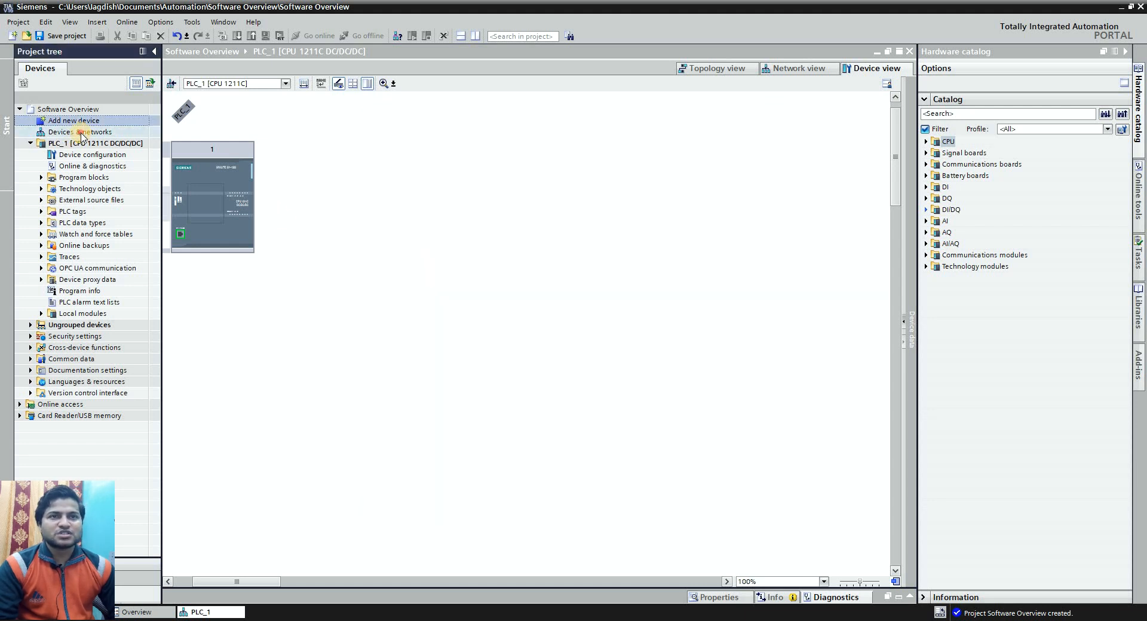
Open the project's Devices & networks view and examine PLC_1 in the network view at 400% zoom.
{"action": "double_click", "coordinate": [80, 132]}
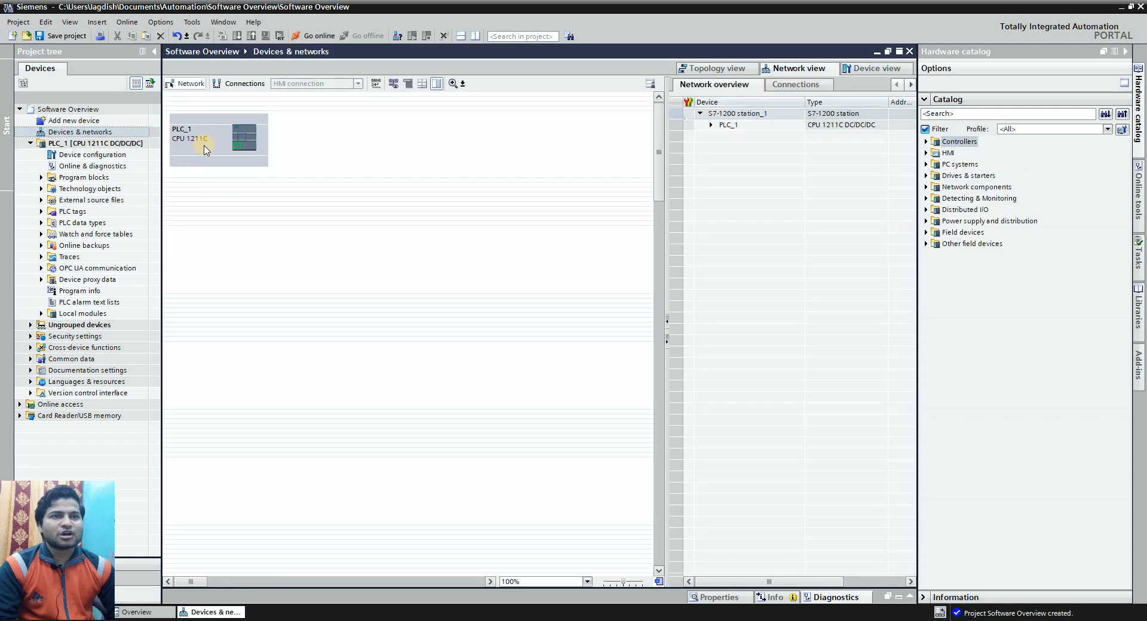
{"action": "left_click", "coordinate": [181, 148]}
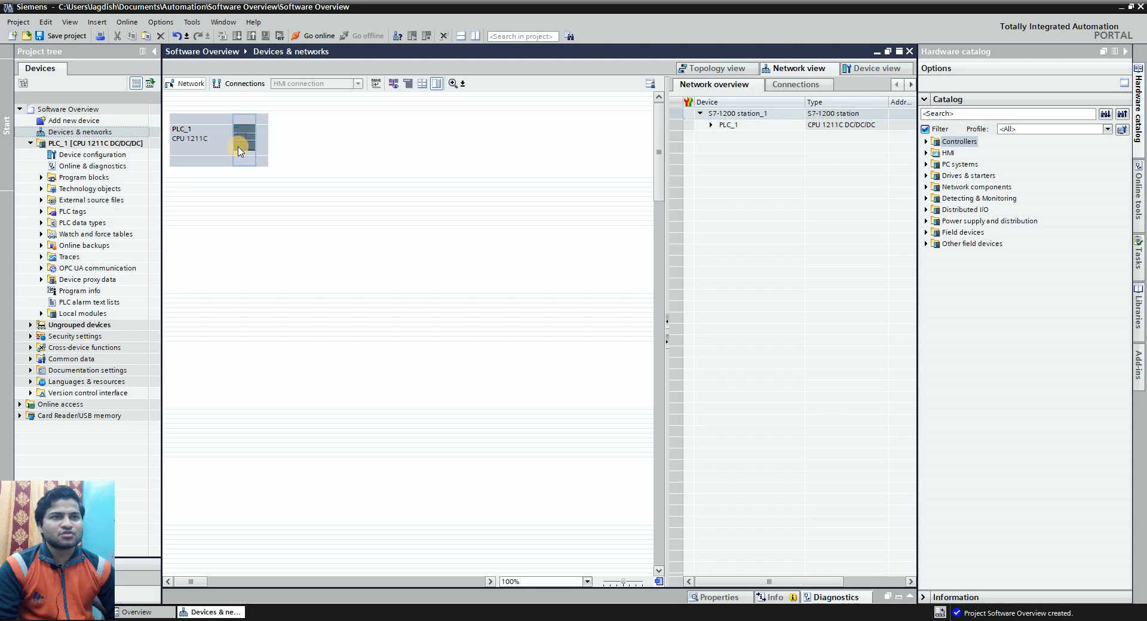
{"action": "left_click", "coordinate": [587, 582]}
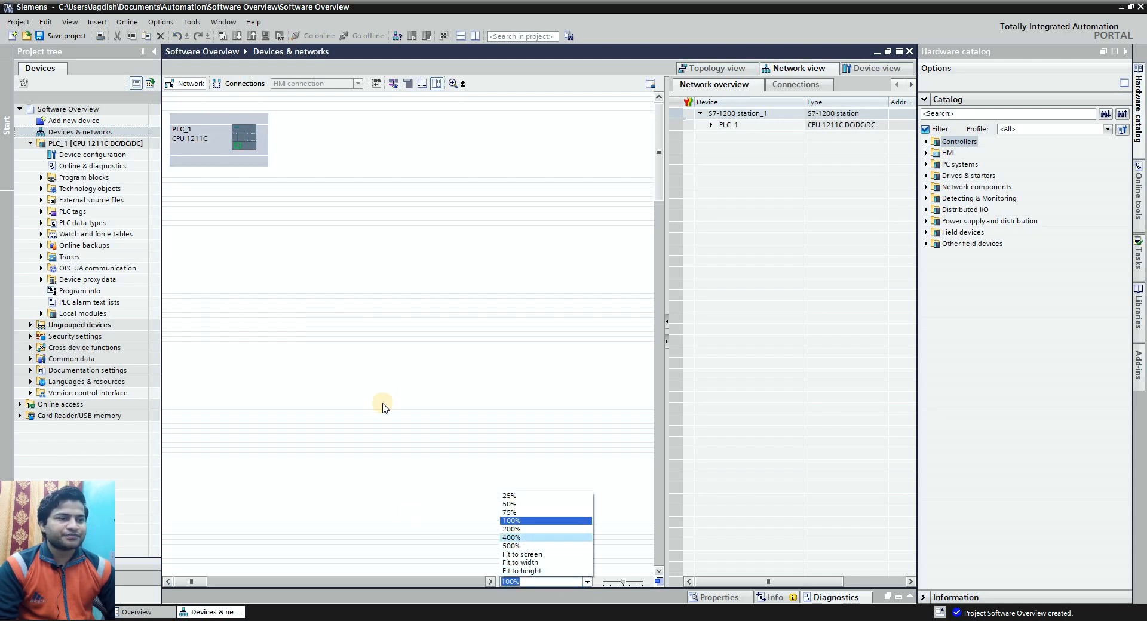
{"action": "left_click", "coordinate": [512, 537]}
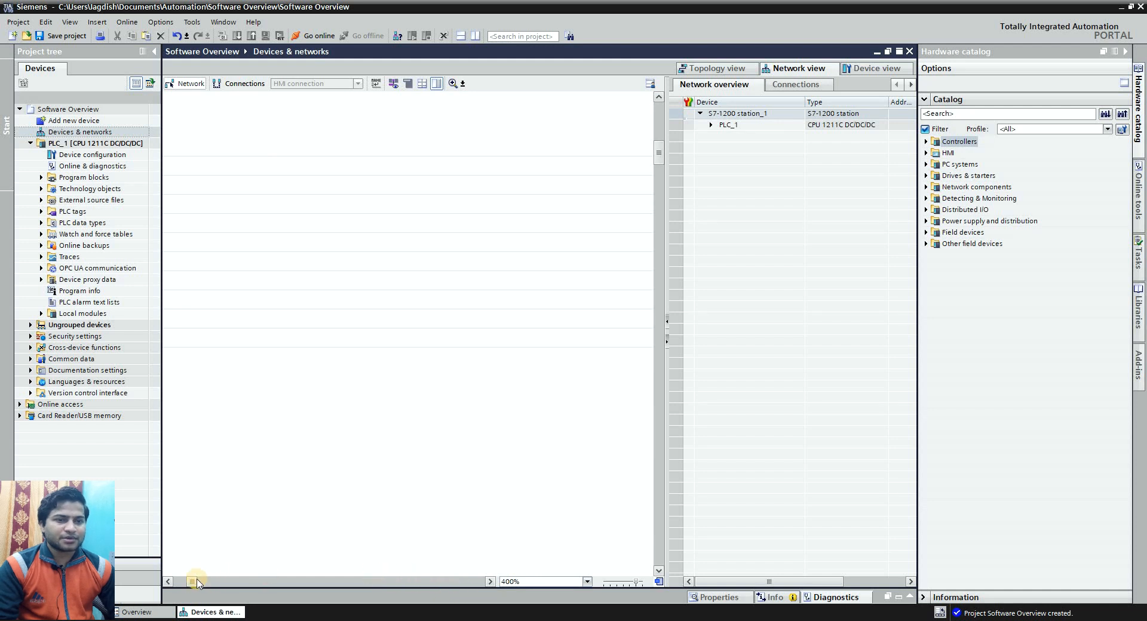
{"action": "left_click_drag", "start_coordinate": [189, 583], "coordinate": [170, 583]}
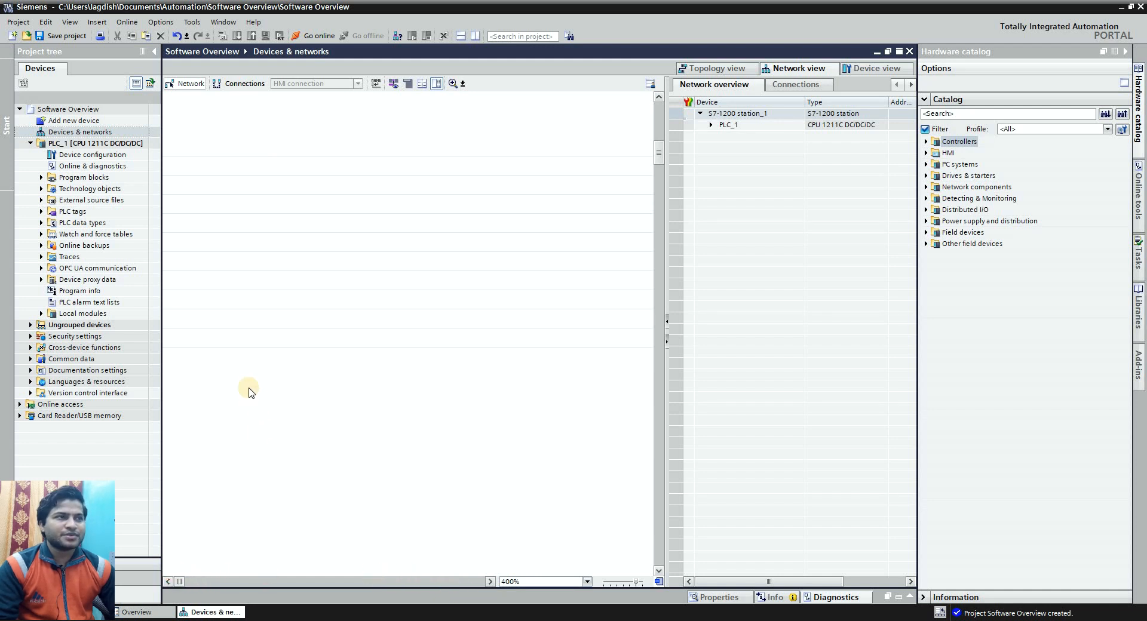
{"action": "scroll", "coordinate": [252, 394], "scroll_direction": "up", "scroll_amount": 5}
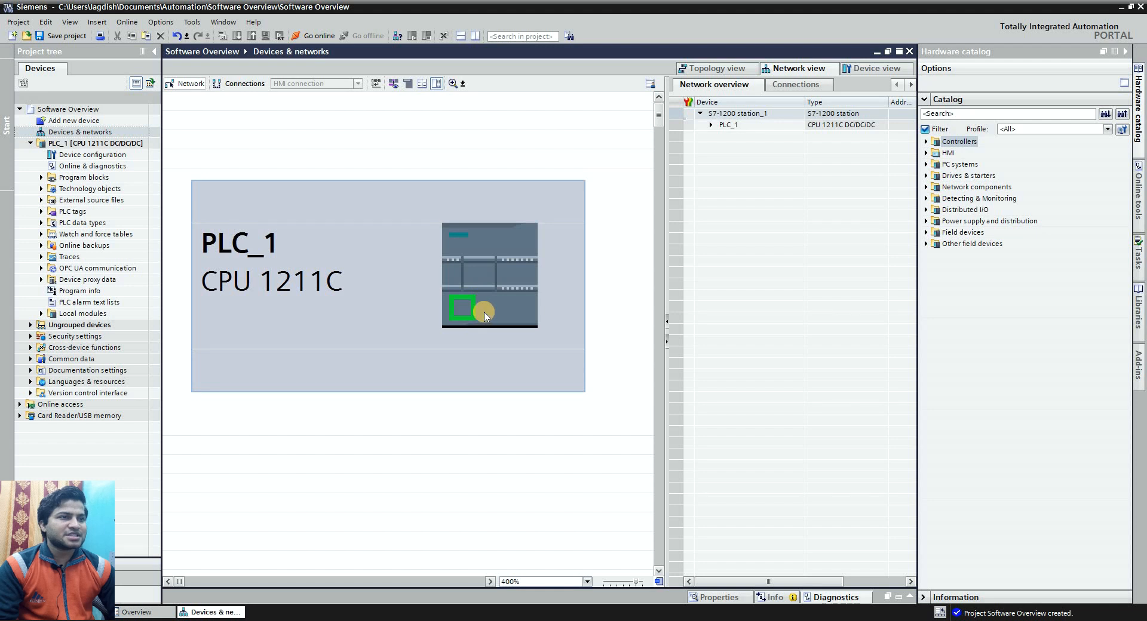
{"action": "scroll", "coordinate": [466, 239], "scroll_direction": "down", "scroll_amount": 2}
Select PLC_1's PROFINET interface in the network view, expand the inspector window, and open the PLC's device view.
{"action": "left_click", "coordinate": [468, 239]}
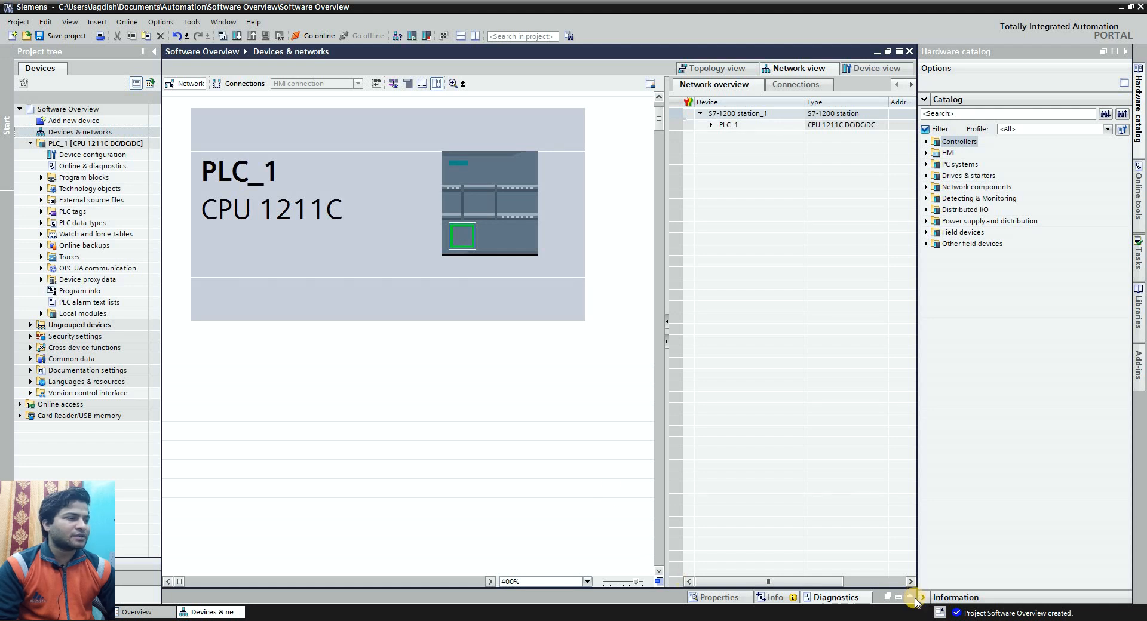
{"action": "left_click", "coordinate": [910, 599]}
{"action": "left_click", "coordinate": [471, 234]}
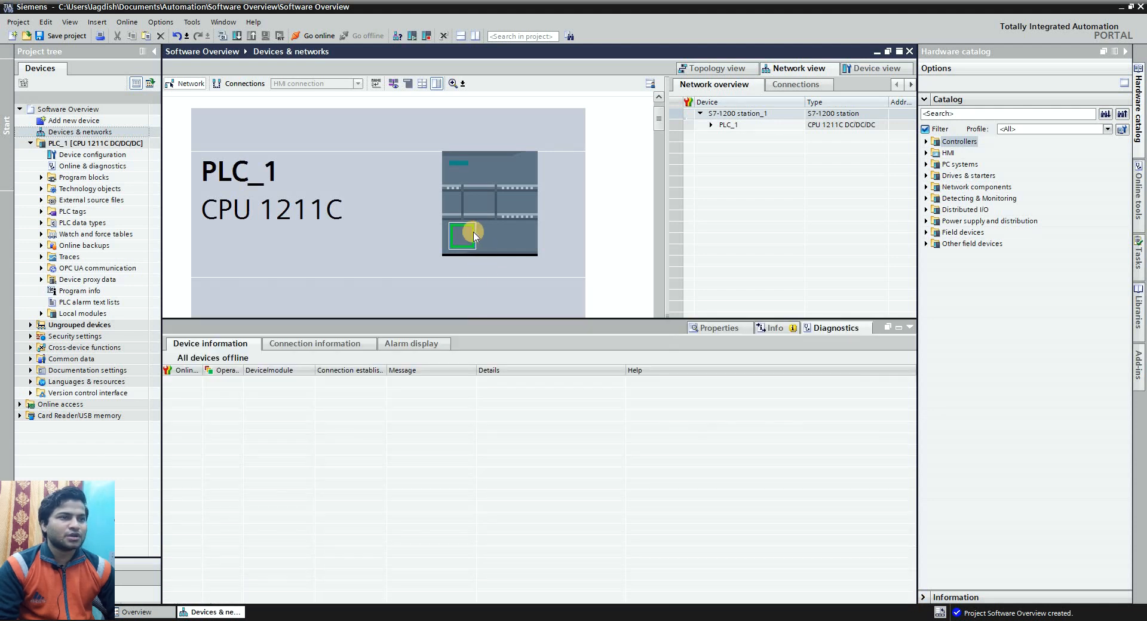
{"action": "double_click", "coordinate": [473, 234]}
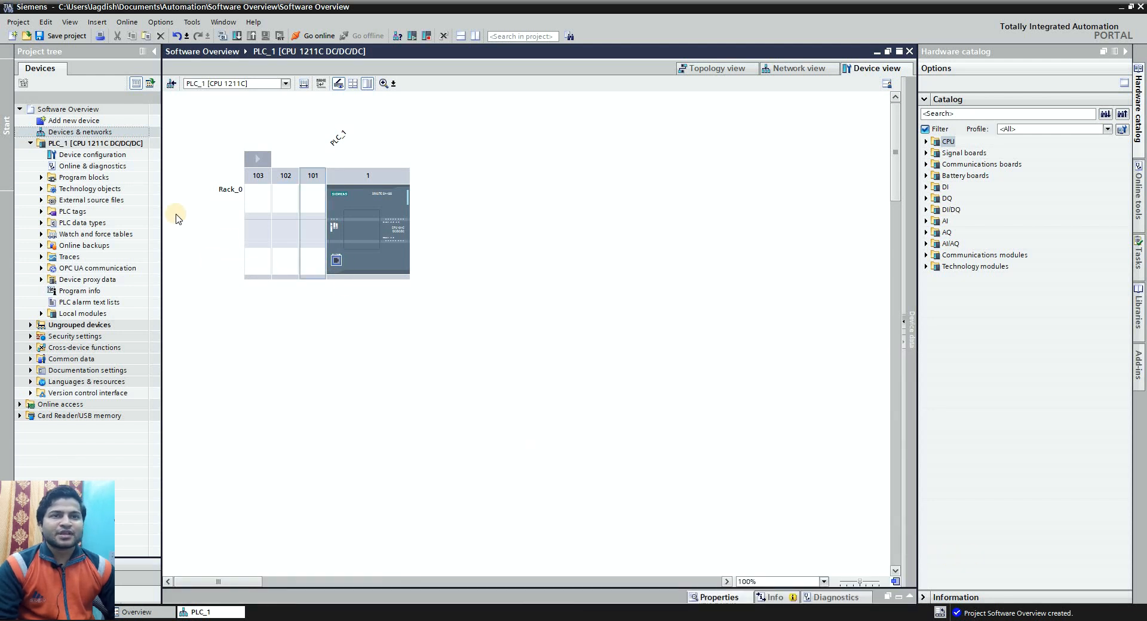
Review PLC_1's device configuration and its Online & diagnostics page, expanding the diagnostics and PROFINET interface [X1] entries.
{"action": "left_click", "coordinate": [90, 157]}
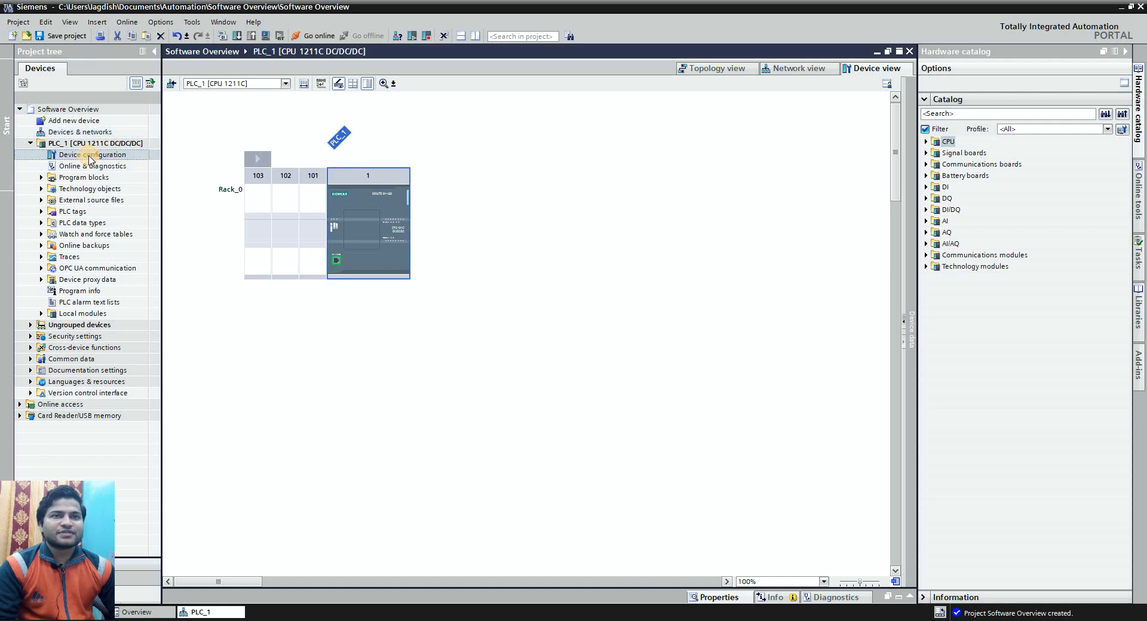
{"action": "left_click", "coordinate": [84, 166]}
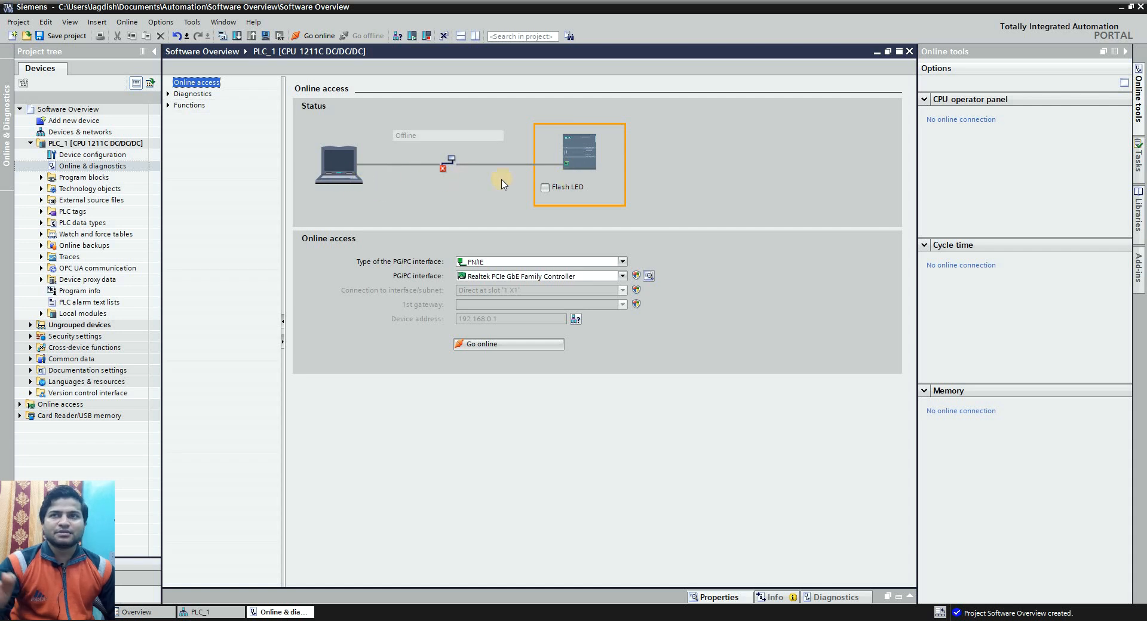
{"action": "left_click", "coordinate": [167, 95]}
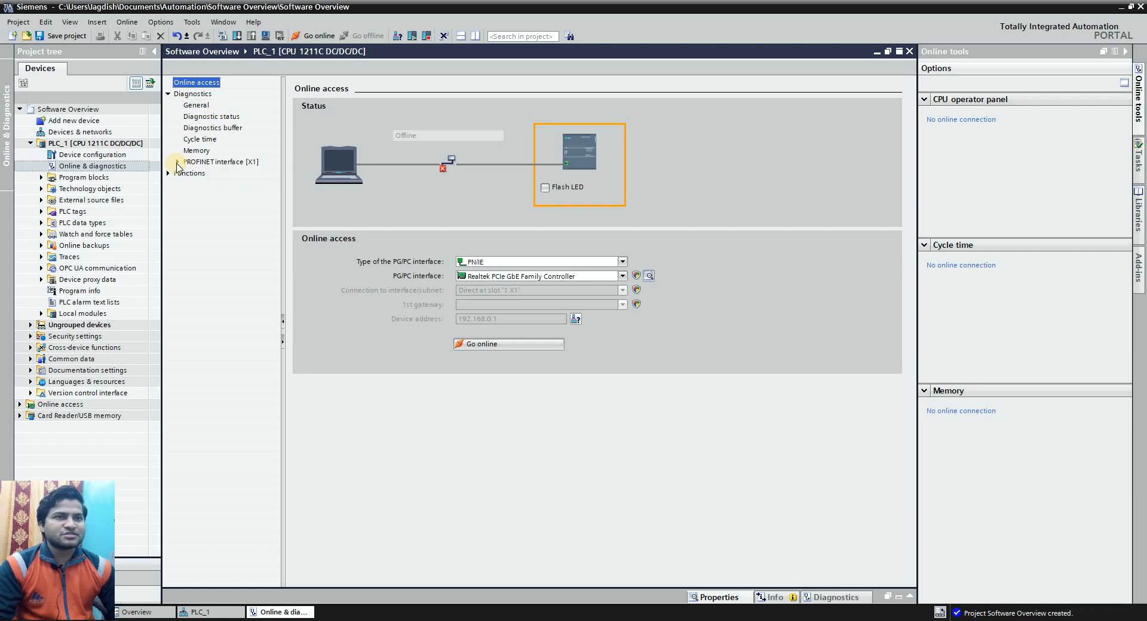
{"action": "left_click", "coordinate": [177, 162]}
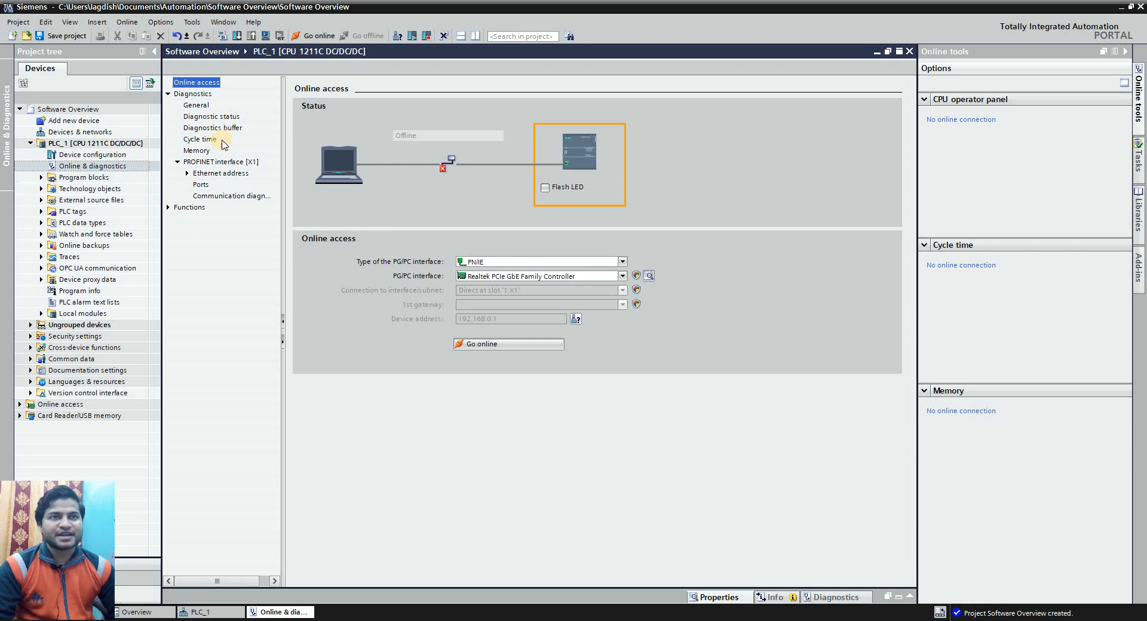
Open the Main [OB1] program block in the editor and bring up its block properties.
{"action": "left_click", "coordinate": [41, 178]}
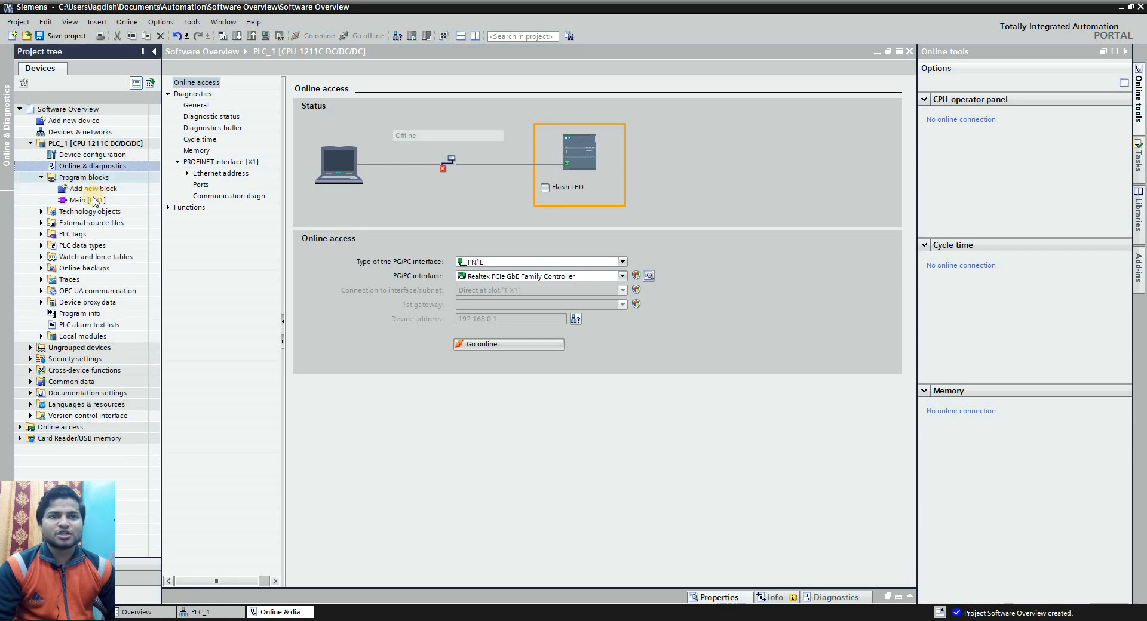
{"action": "double_click", "coordinate": [94, 201]}
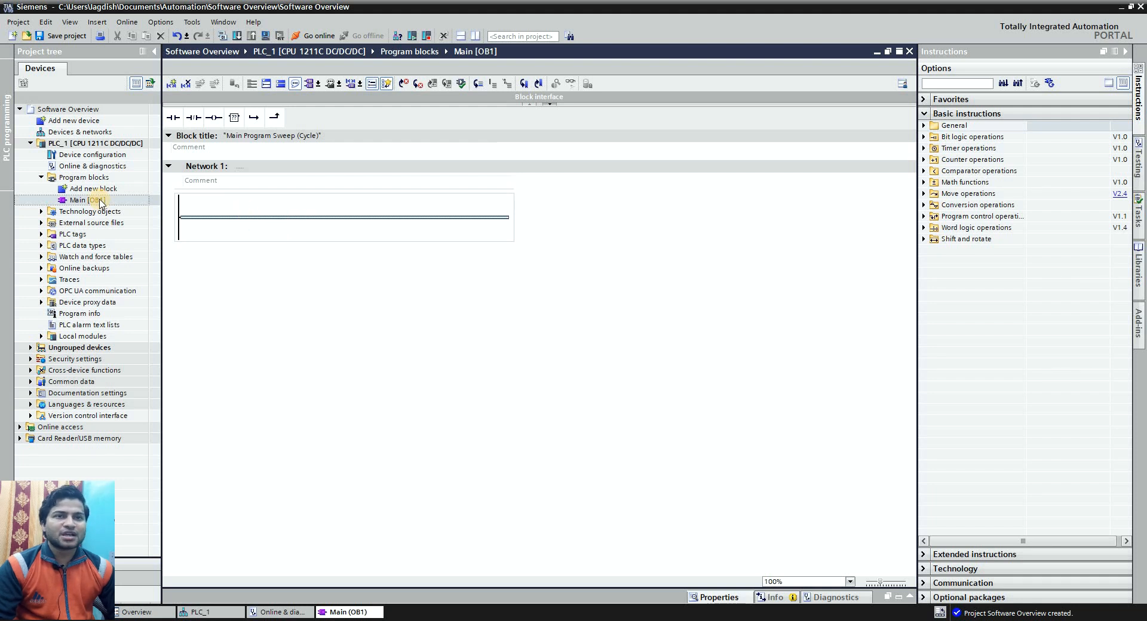
{"action": "right_click", "coordinate": [101, 203]}
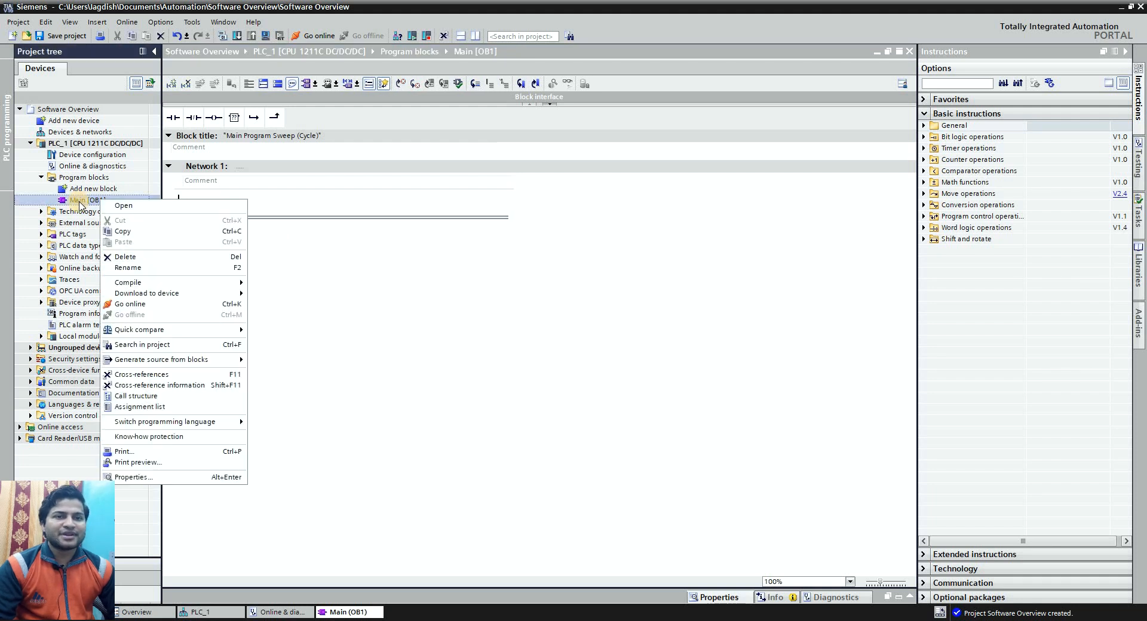
{"action": "left_click", "coordinate": [140, 478]}
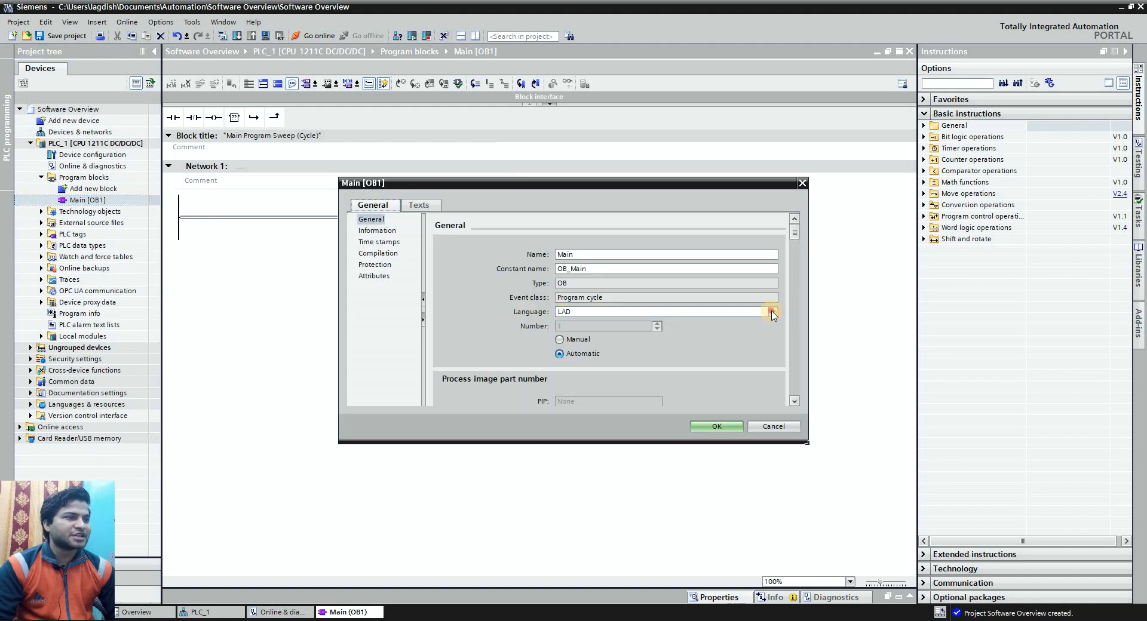
Try FBD as the programming language of Main [OB1], set it back to LAD, and accept the properties.
{"action": "left_click", "coordinate": [772, 313]}
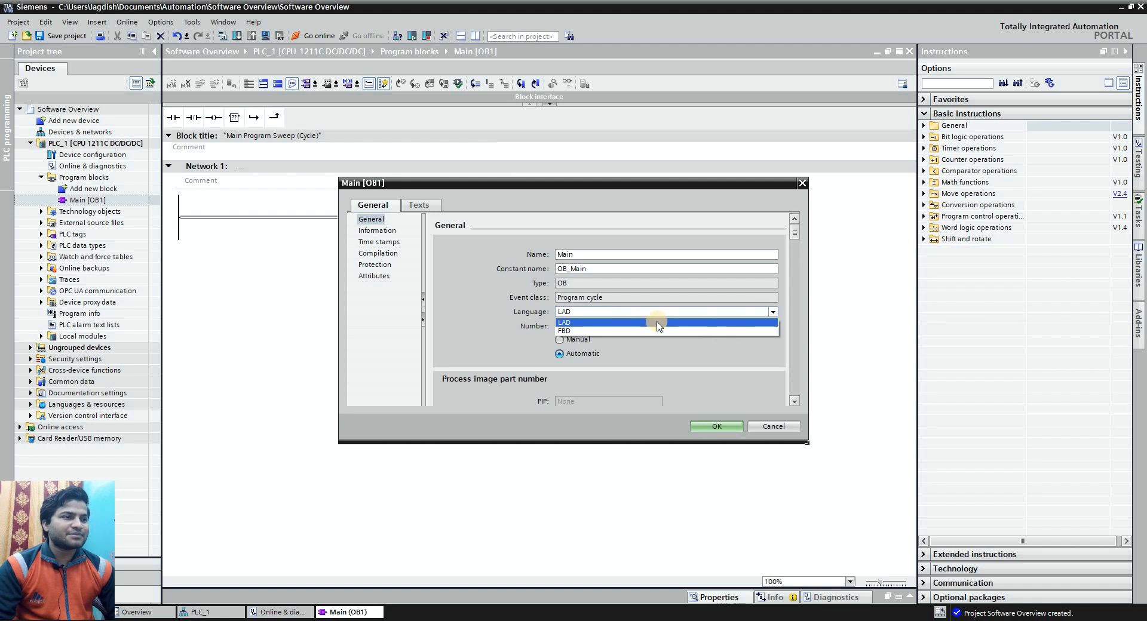
{"action": "left_click", "coordinate": [580, 331]}
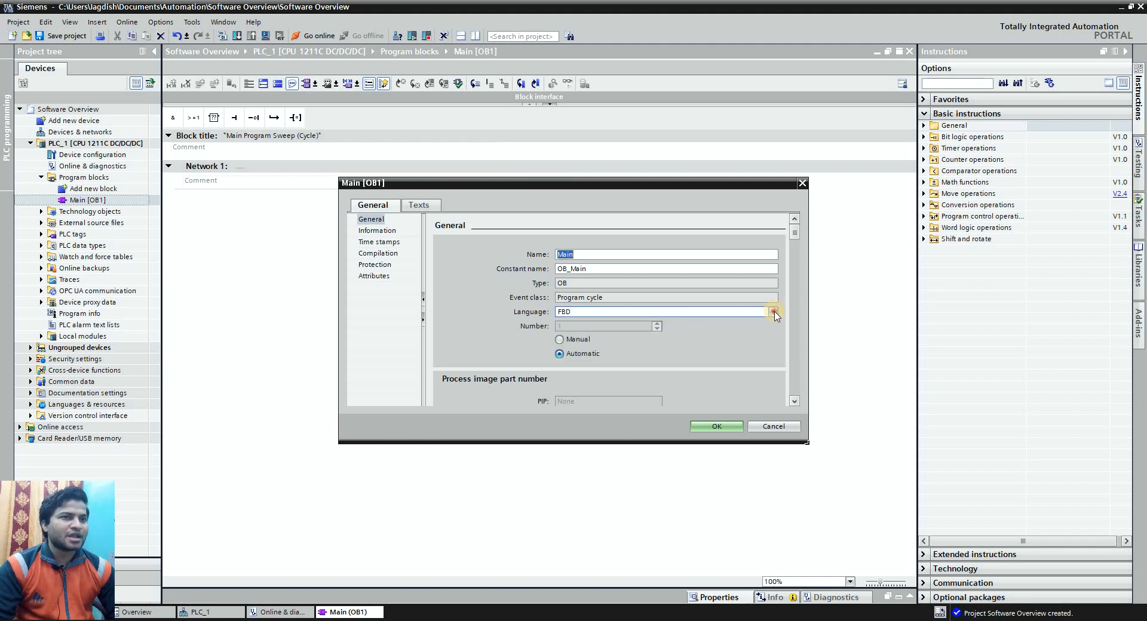
{"action": "left_click", "coordinate": [736, 313]}
{"action": "left_click", "coordinate": [677, 322]}
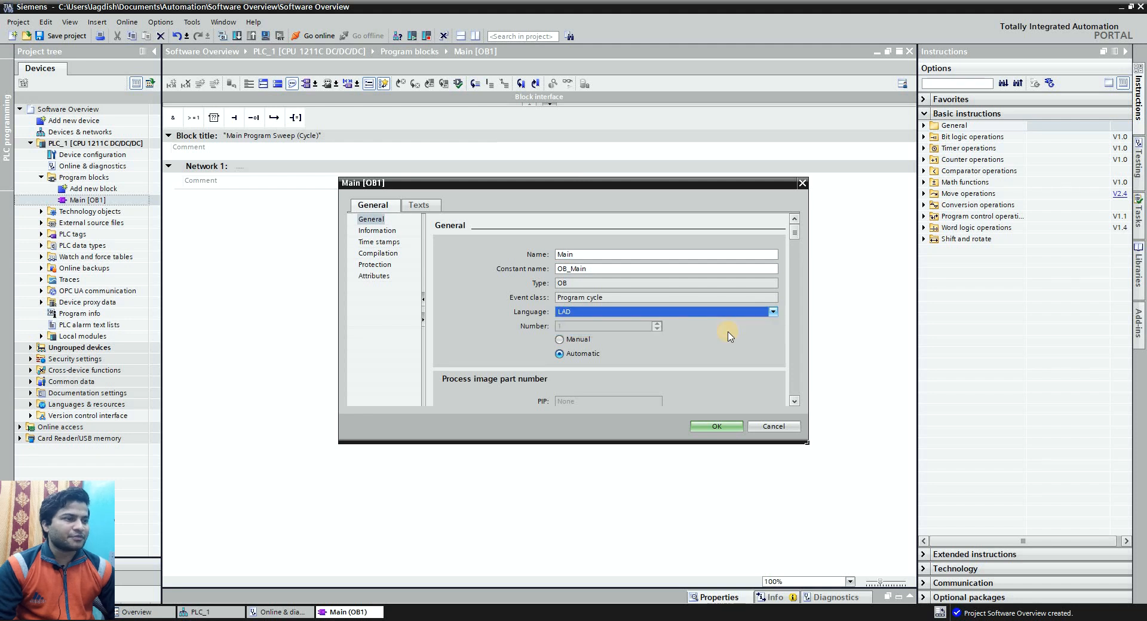
{"action": "left_click", "coordinate": [717, 426]}
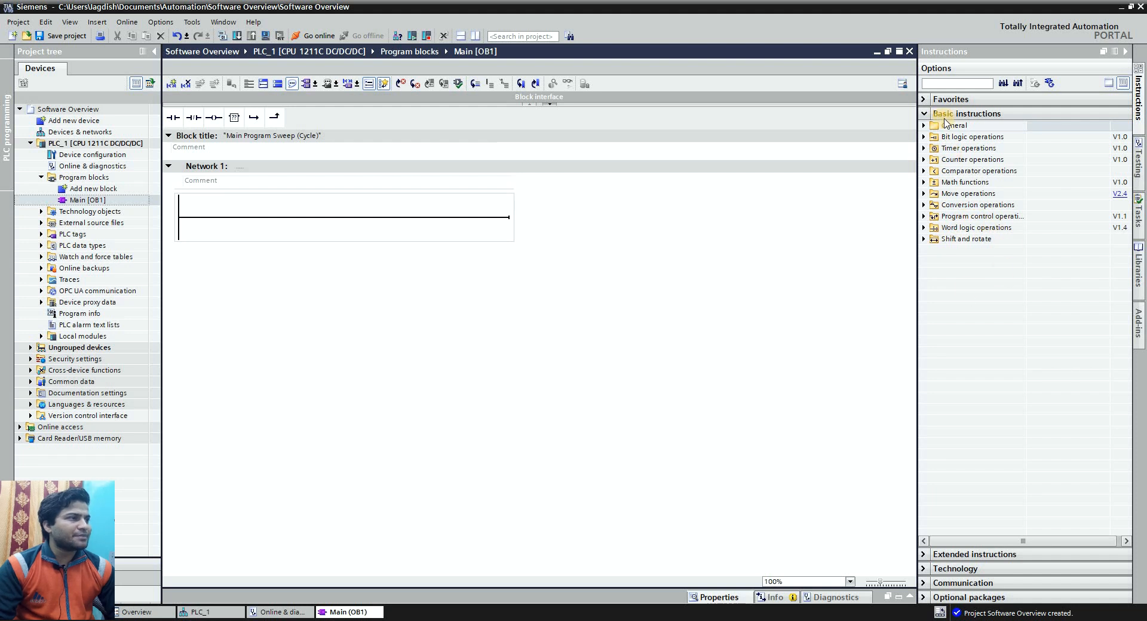
Survey the instruction categories for Main [OB1]: extended instructions, technology, communication and optional packages, expanding and collapsing each group.
{"action": "left_click", "coordinate": [941, 114]}
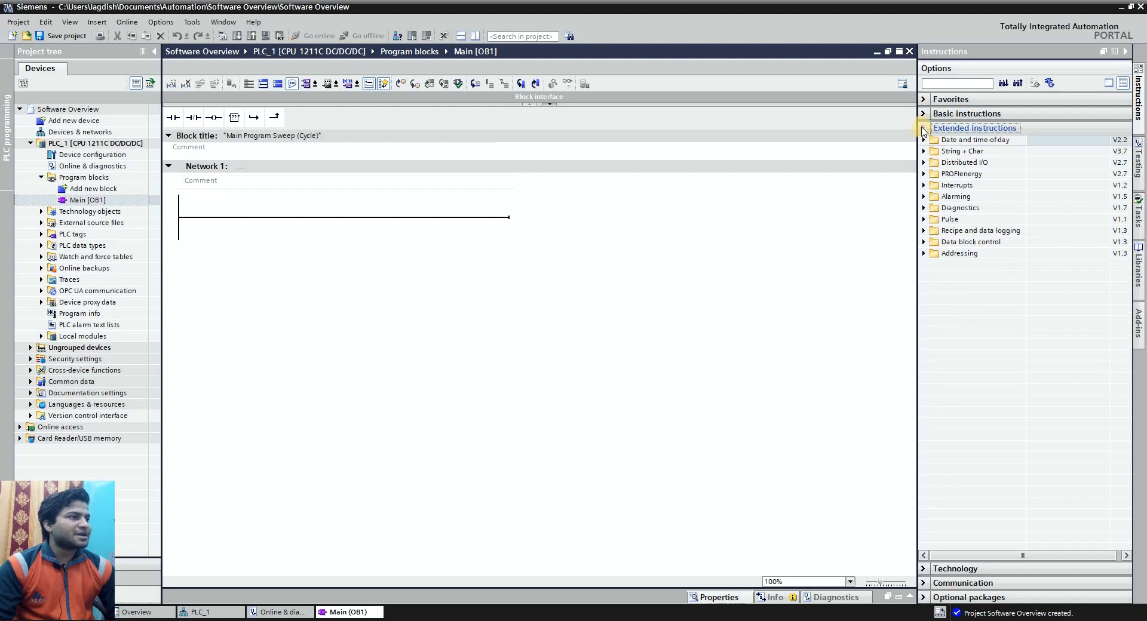
{"action": "left_click", "coordinate": [956, 127]}
{"action": "left_click", "coordinate": [935, 129]}
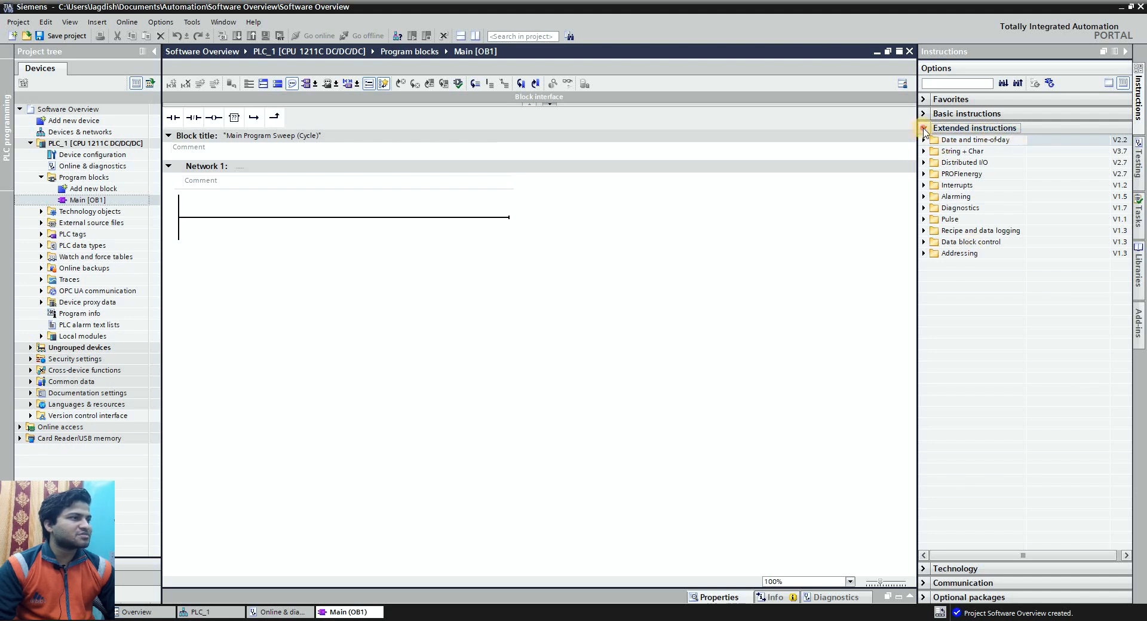
{"action": "left_click", "coordinate": [947, 128]}
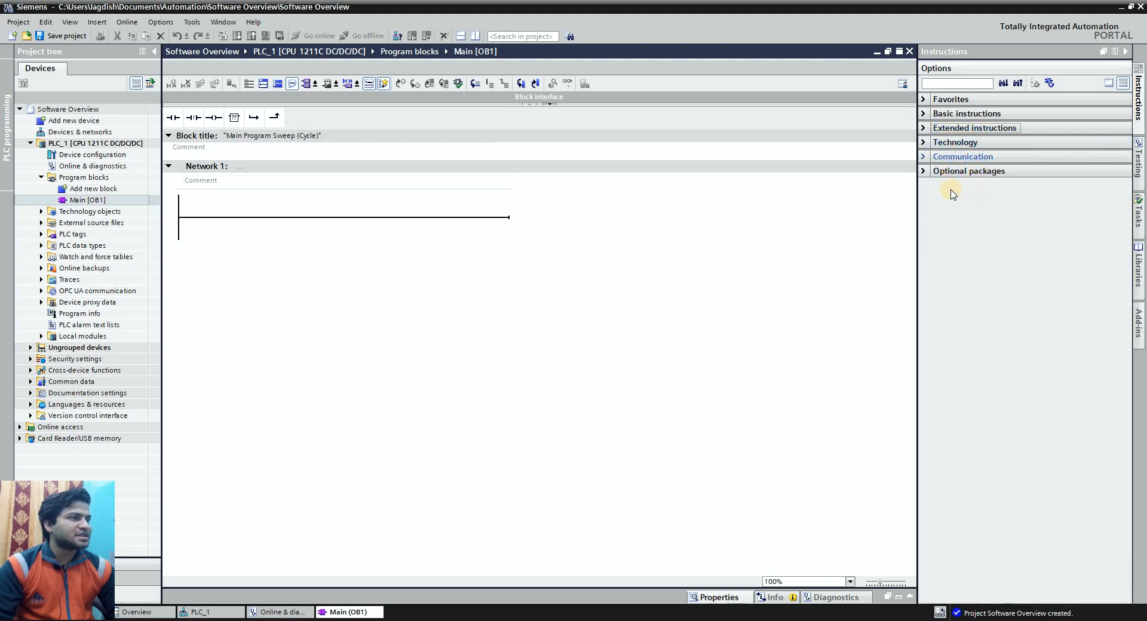
{"action": "left_click", "coordinate": [921, 170]}
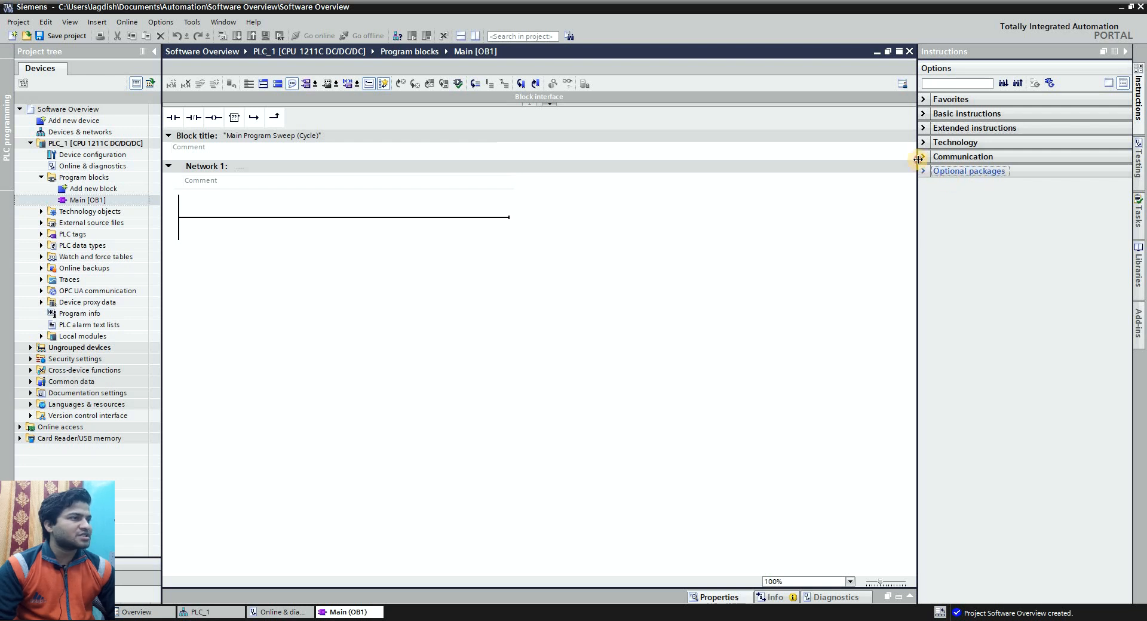
{"action": "left_click", "coordinate": [924, 156]}
{"action": "left_click", "coordinate": [924, 142]}
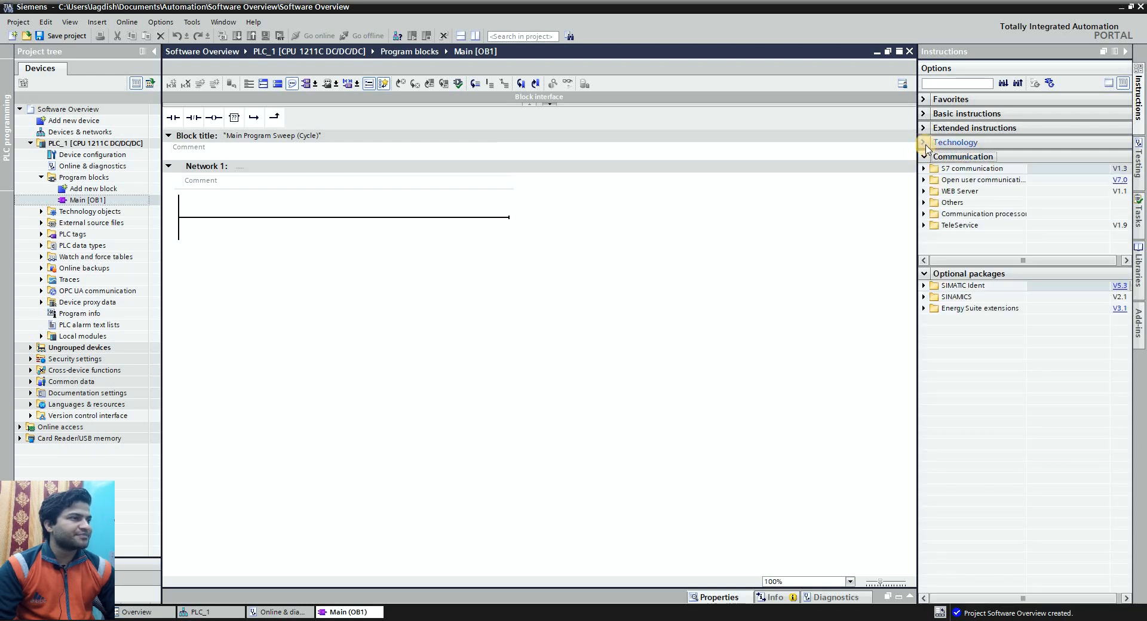
{"action": "left_click", "coordinate": [924, 143]}
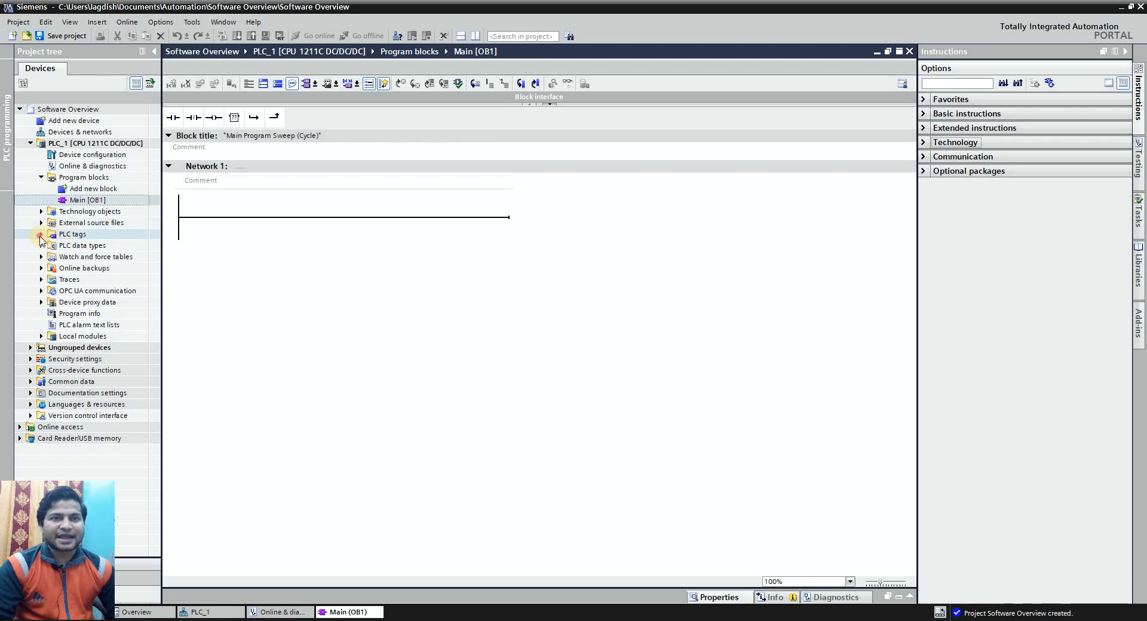
Open PLC_1's default tag table and add a tag named START PN.
{"action": "left_click", "coordinate": [40, 235]}
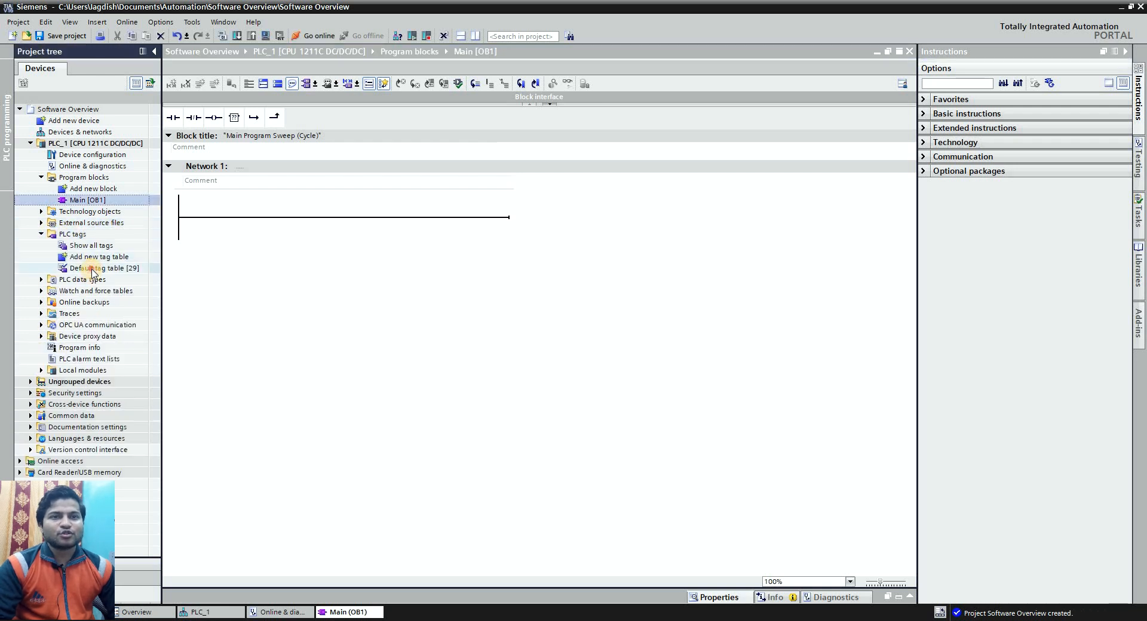
{"action": "double_click", "coordinate": [91, 270]}
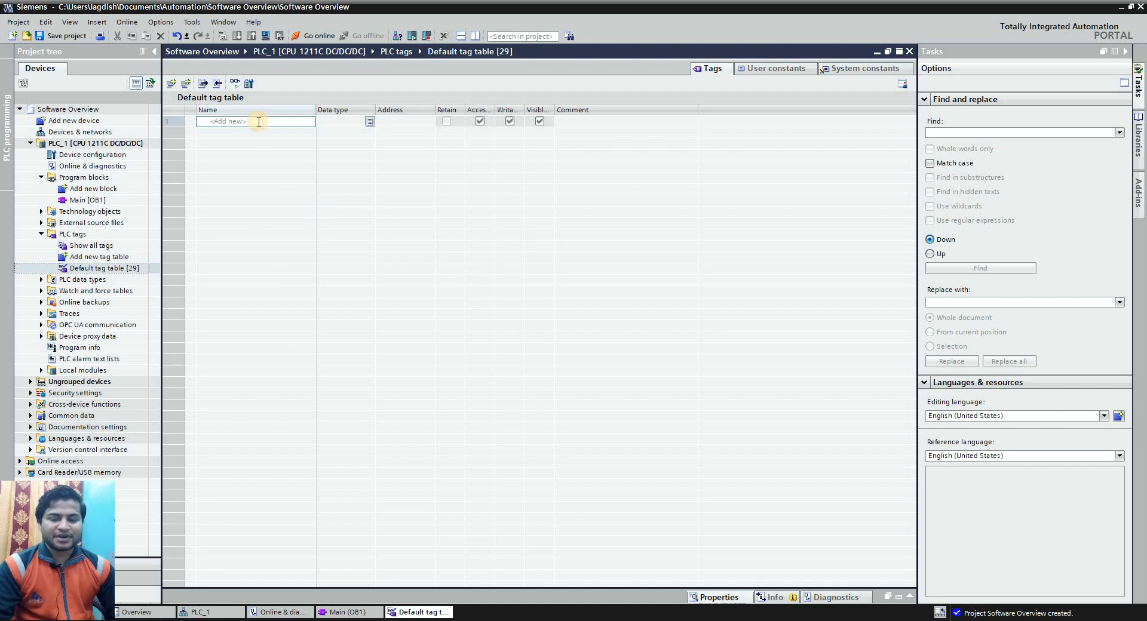
{"action": "left_click", "coordinate": [259, 121]}
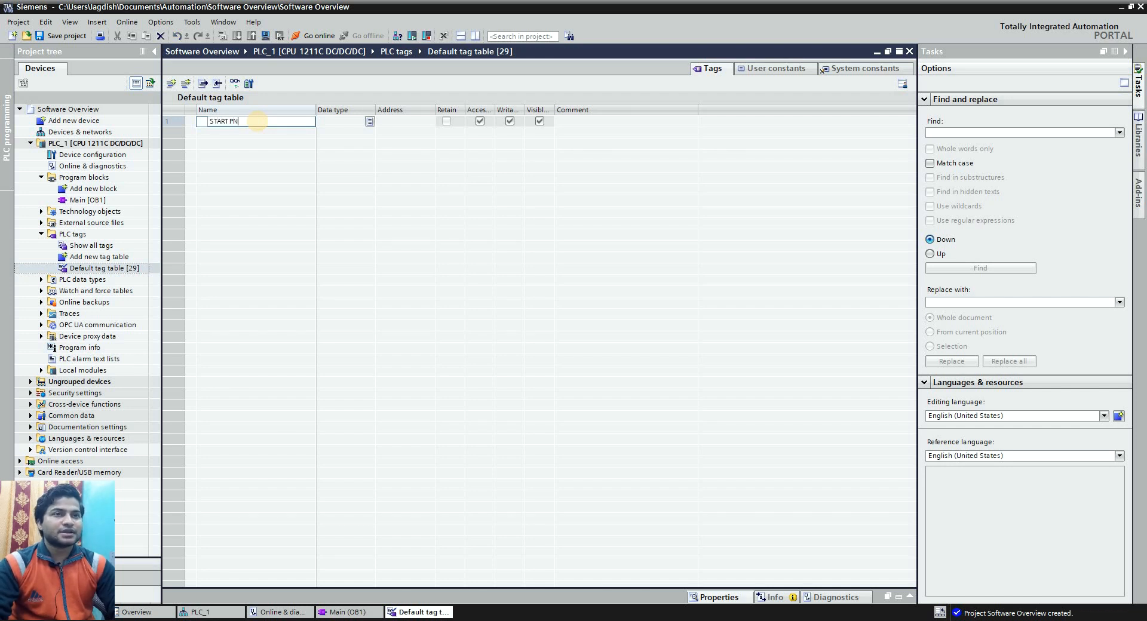
{"action": "type", "text": "START PN"}
{"action": "key", "text": "Return"}
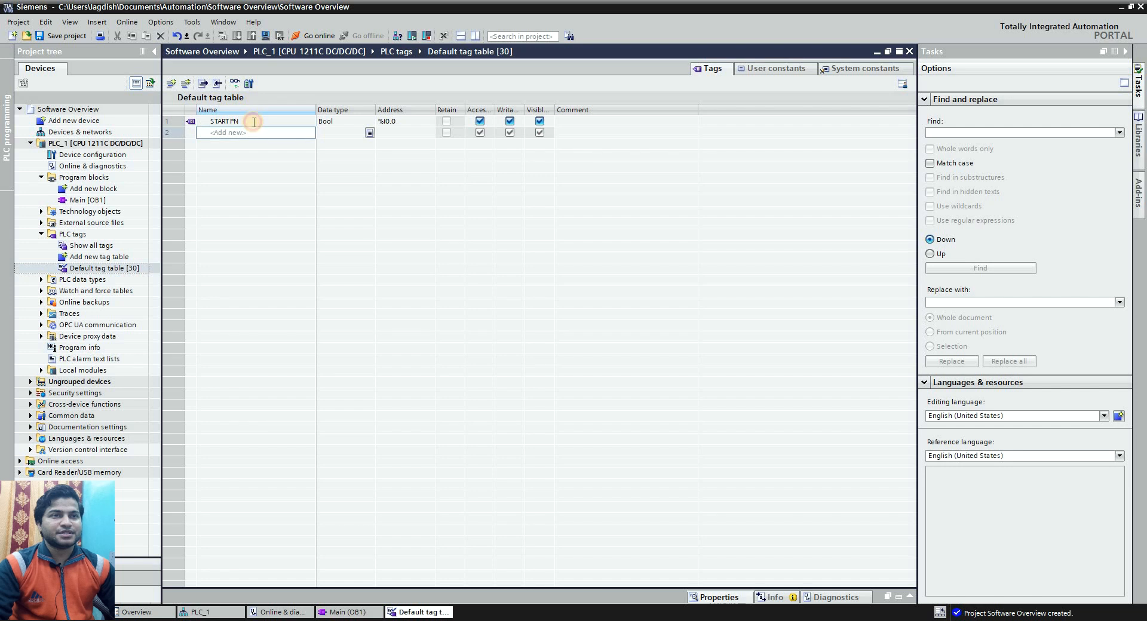
Rename the first tag START PB and review its data type and address fields.
{"action": "double_click", "coordinate": [254, 121]}
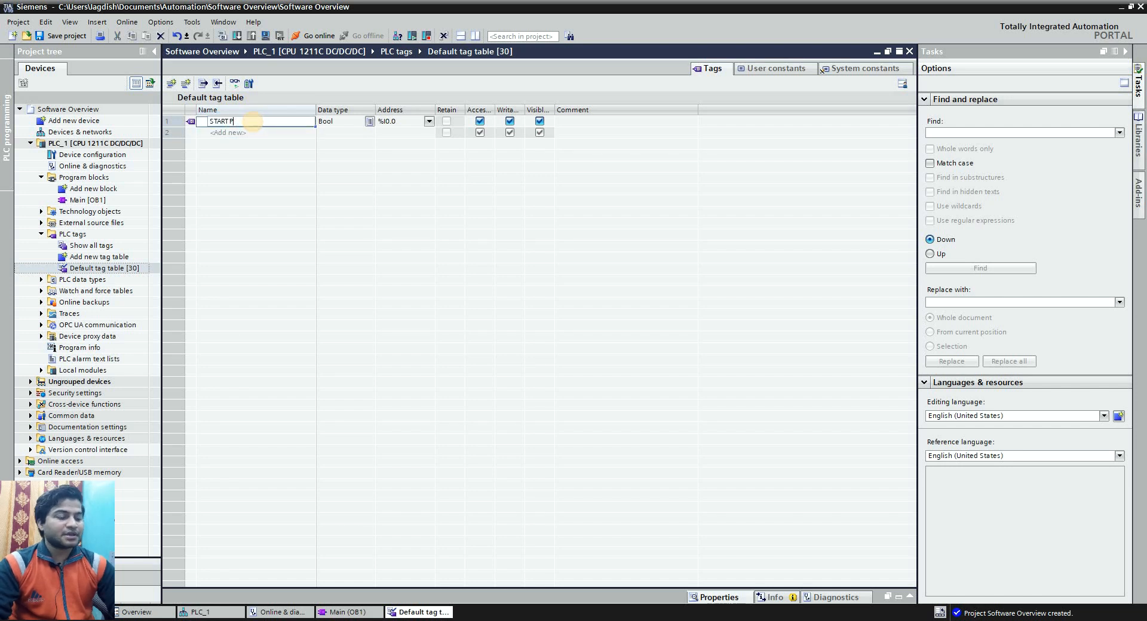
{"action": "key", "text": "Return"}
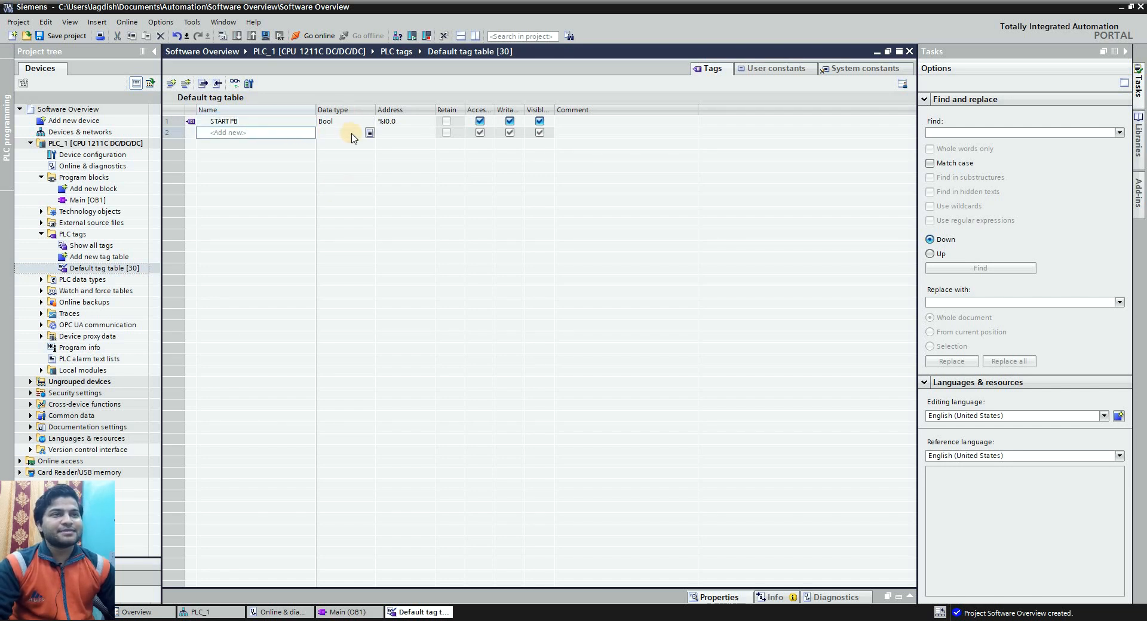
{"action": "double_click", "coordinate": [337, 121]}
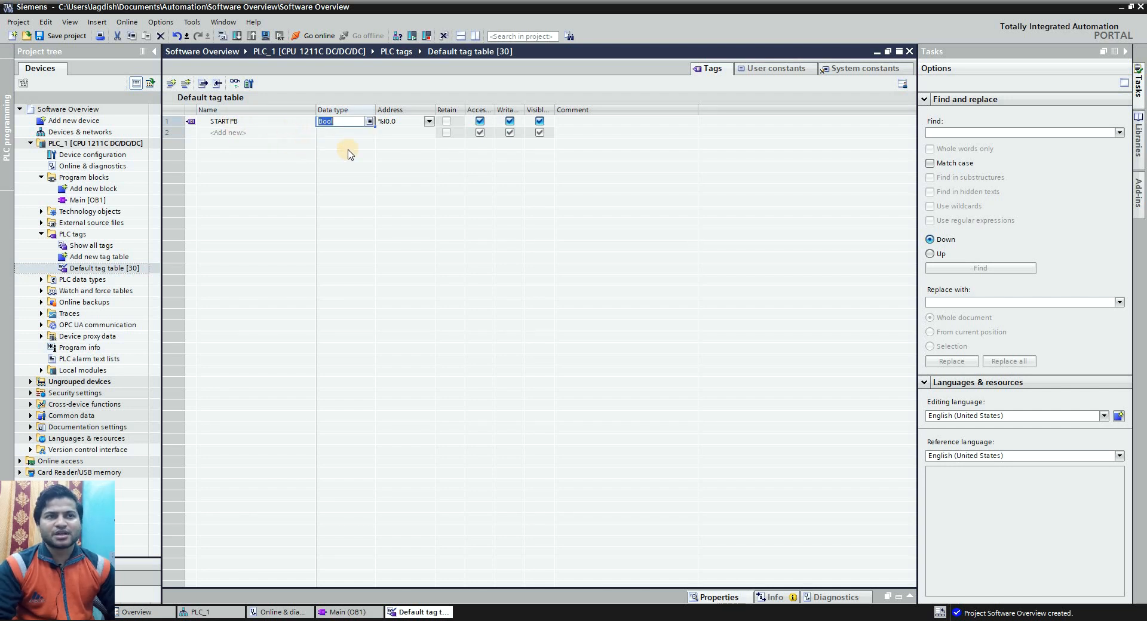
{"action": "left_click", "coordinate": [339, 124]}
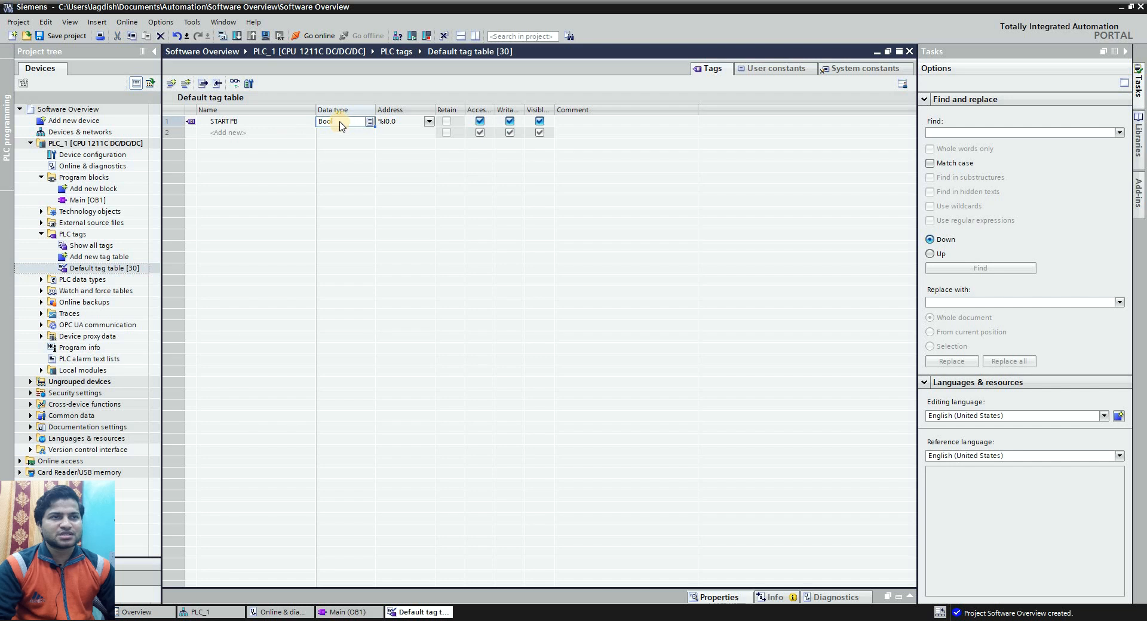
{"action": "left_click", "coordinate": [384, 124]}
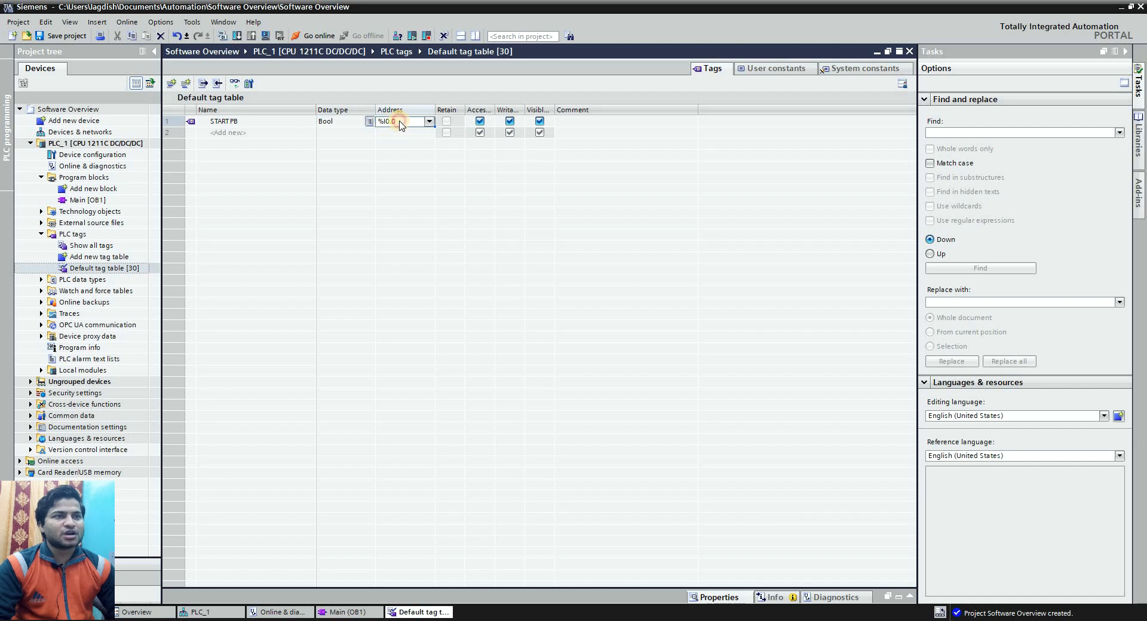
{"action": "double_click", "coordinate": [400, 122]}
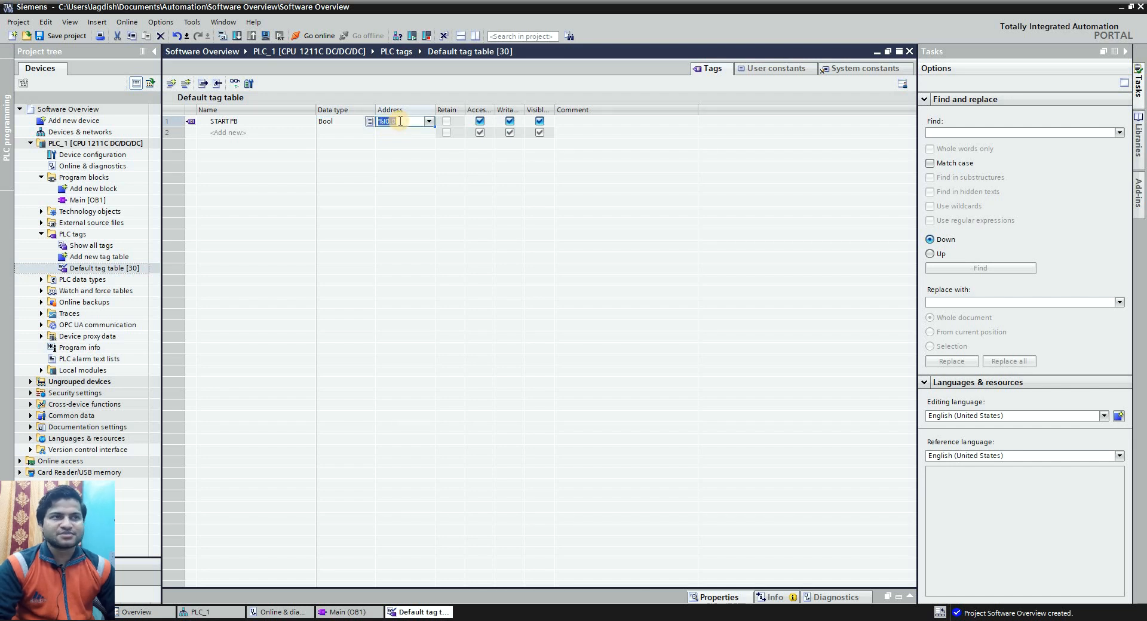
Add a second tag named LMAP and set its address to %Q0.0.
{"action": "left_click", "coordinate": [230, 132]}
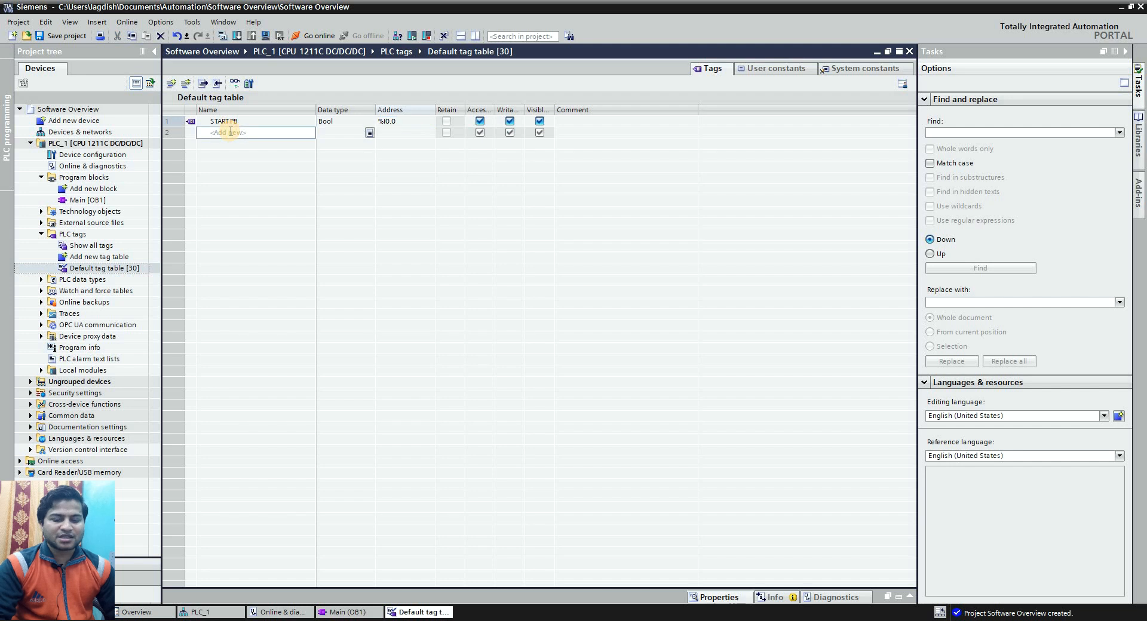
{"action": "type", "text": "OU"}
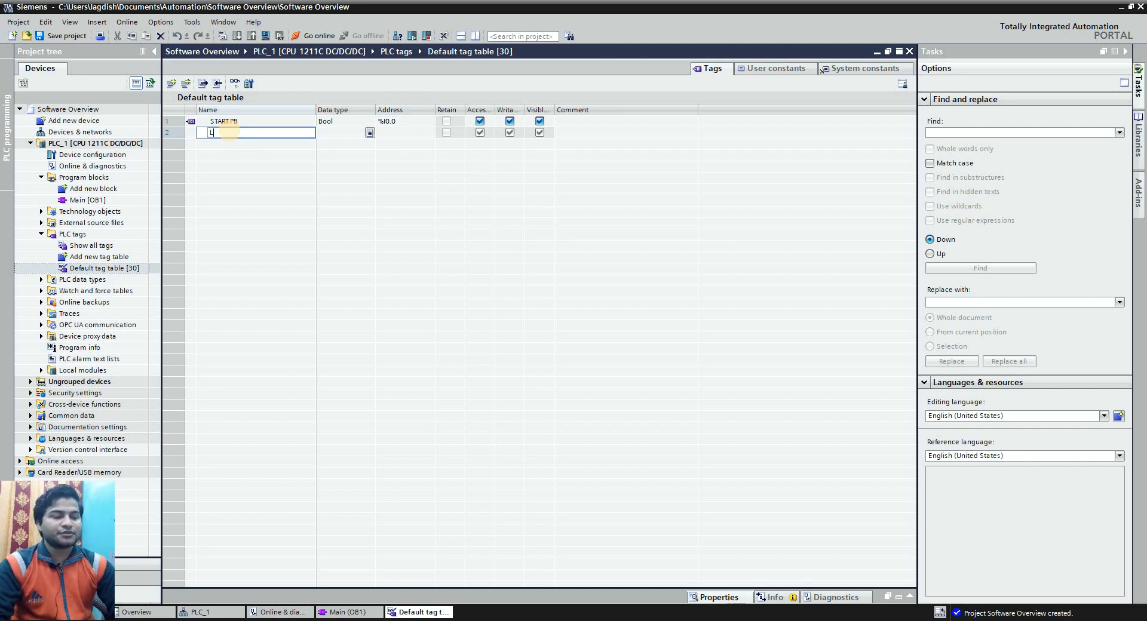
{"action": "key", "text": "Return"}
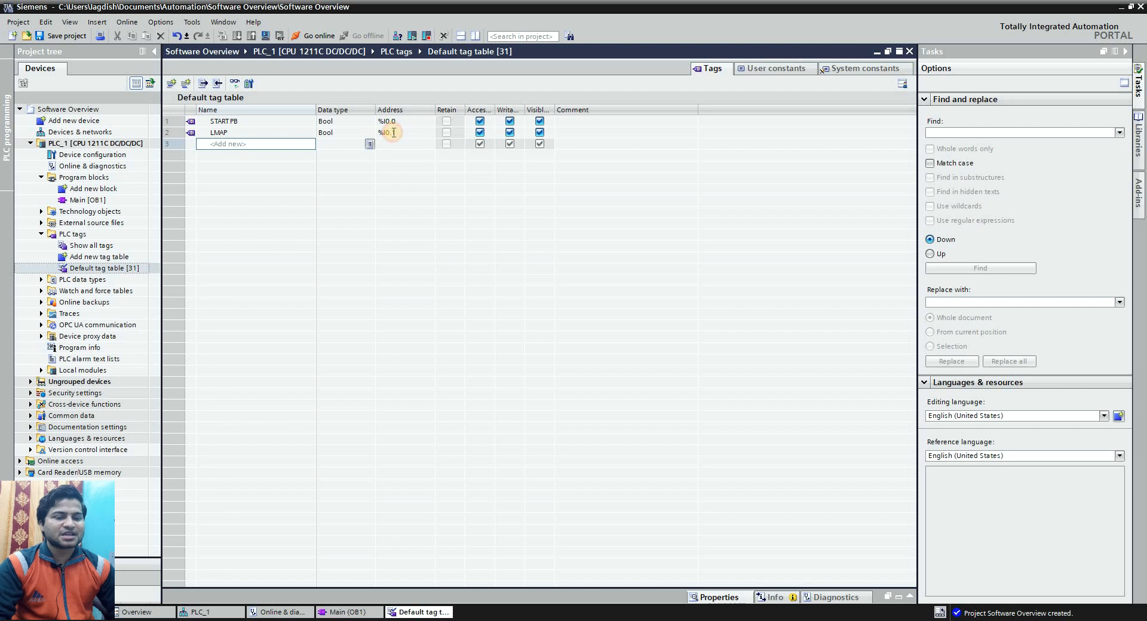
{"action": "left_click", "coordinate": [393, 132]}
{"action": "type", "text": "q0.0"}
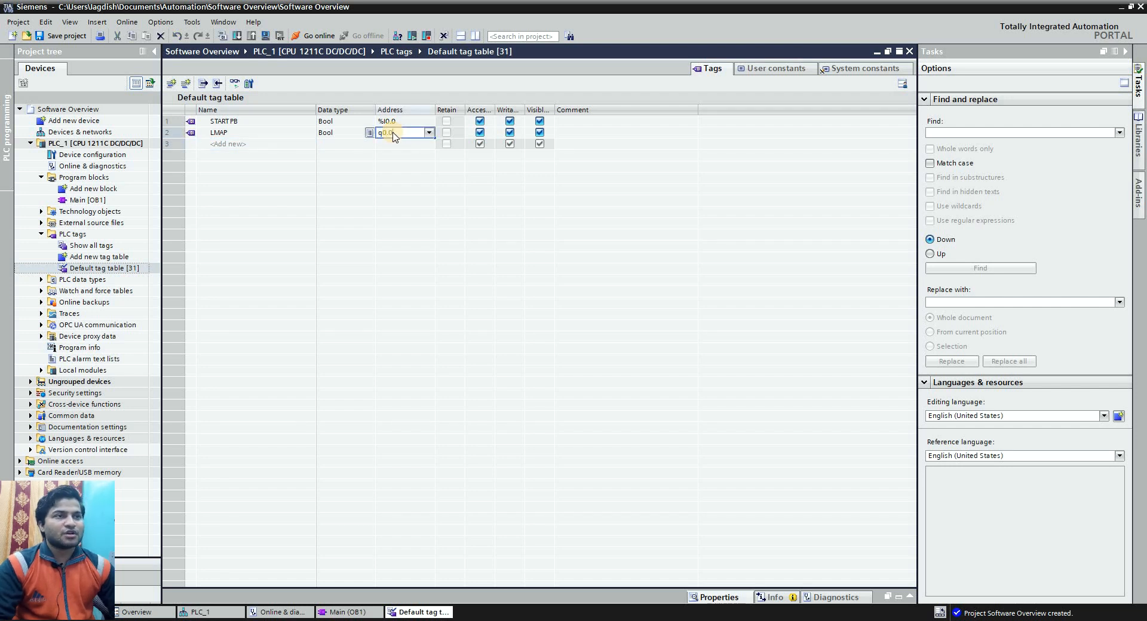
{"action": "key", "text": "Return"}
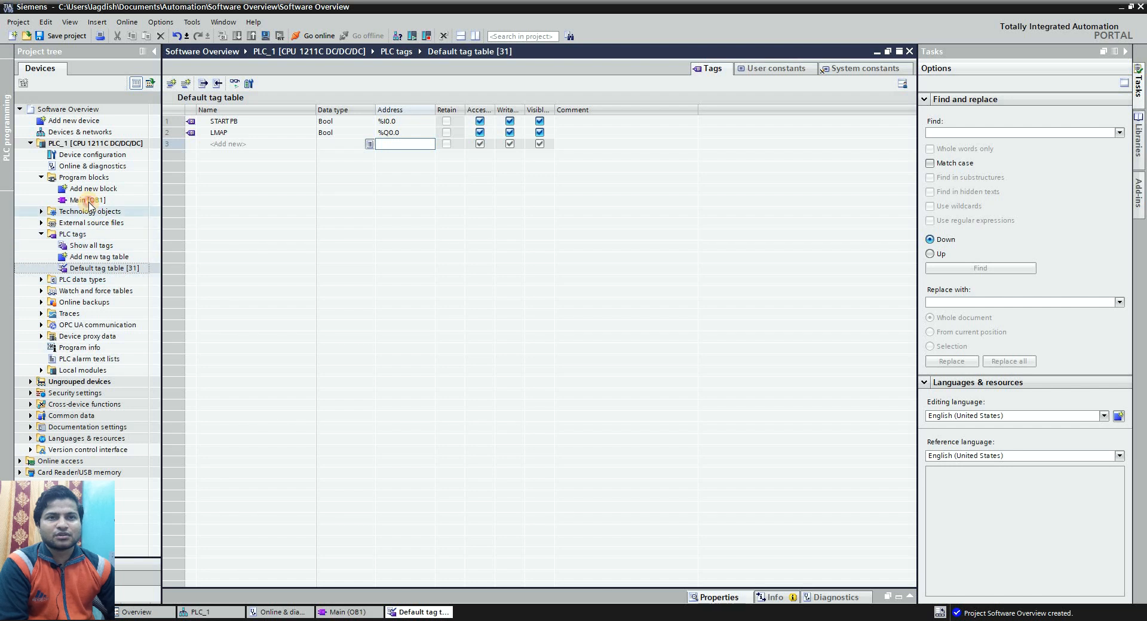
Open Main [OB1] and place a normally open contact followed by an output coil in Network 1.
{"action": "double_click", "coordinate": [87, 200]}
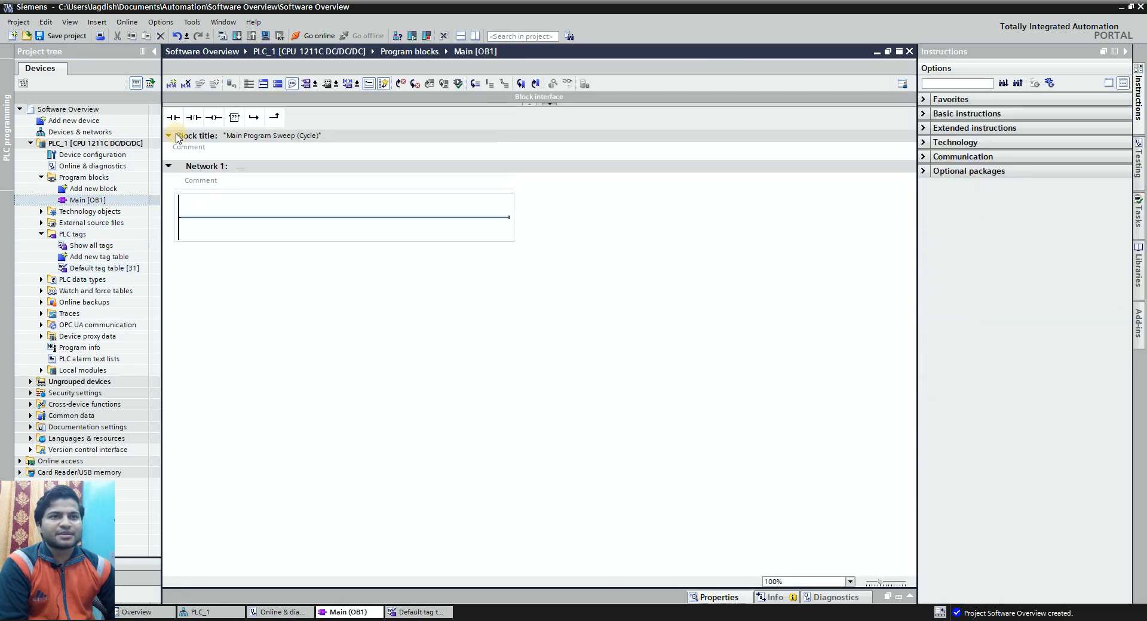
{"action": "left_click_drag", "start_coordinate": [172, 120], "coordinate": [192, 204]}
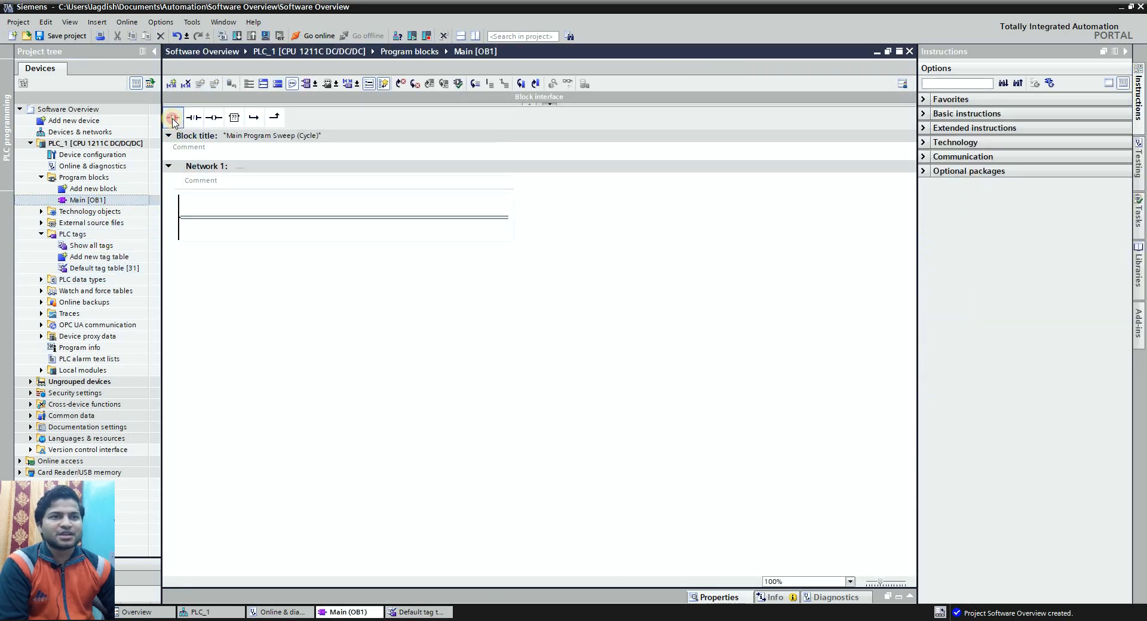
{"action": "left_click_drag", "start_coordinate": [173, 121], "coordinate": [208, 220]}
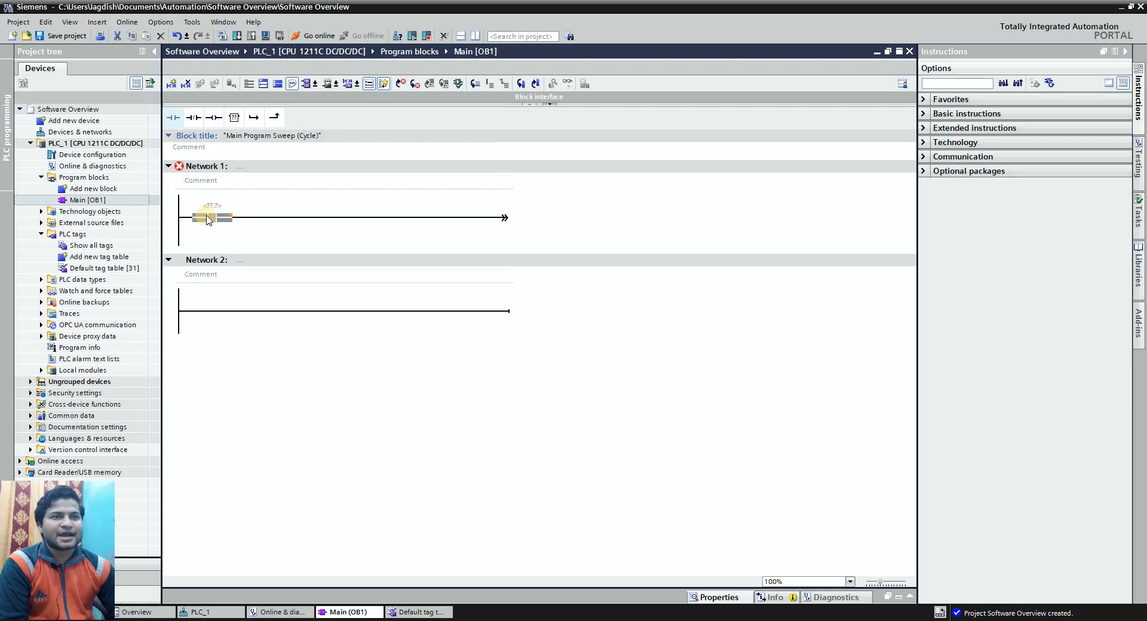
{"action": "left_click", "coordinate": [370, 217]}
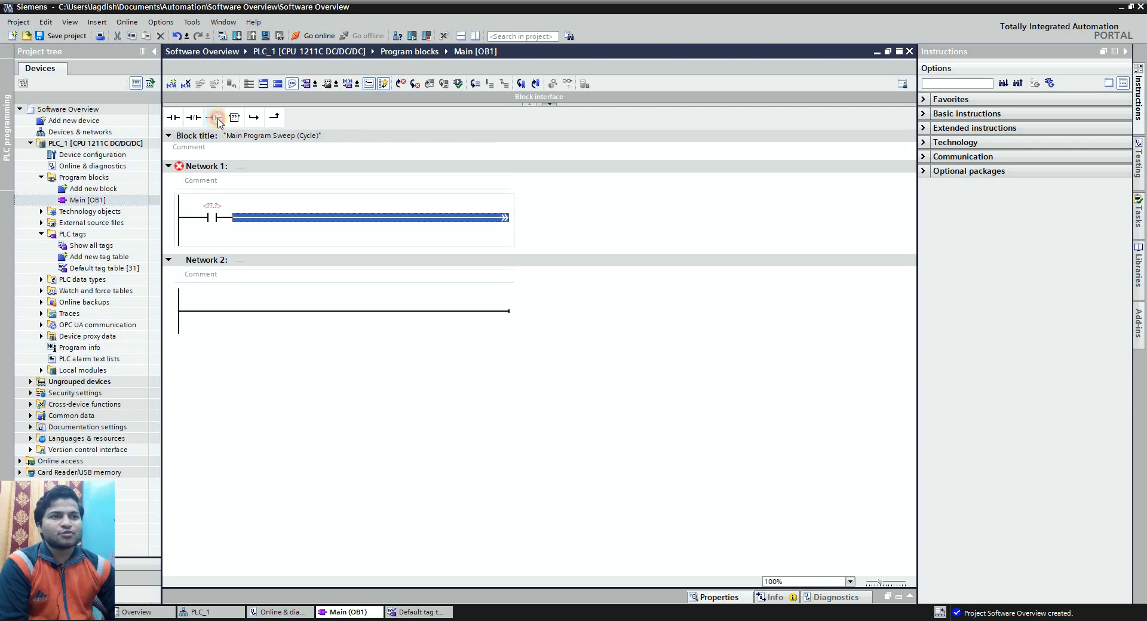
{"action": "left_click", "coordinate": [217, 118]}
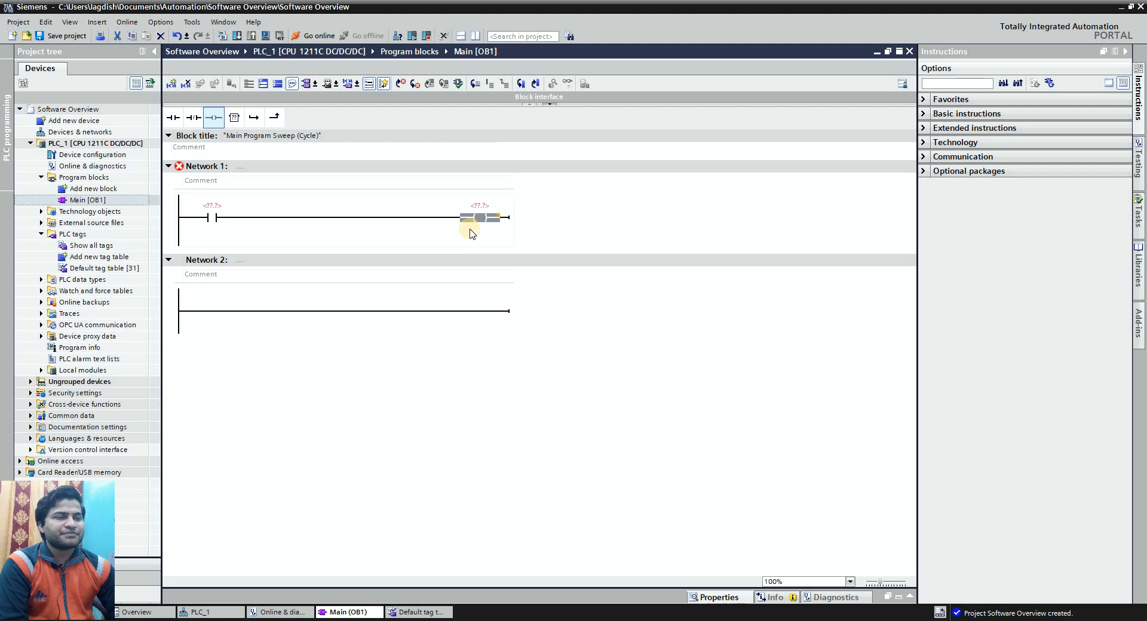
{"action": "left_click", "coordinate": [354, 248]}
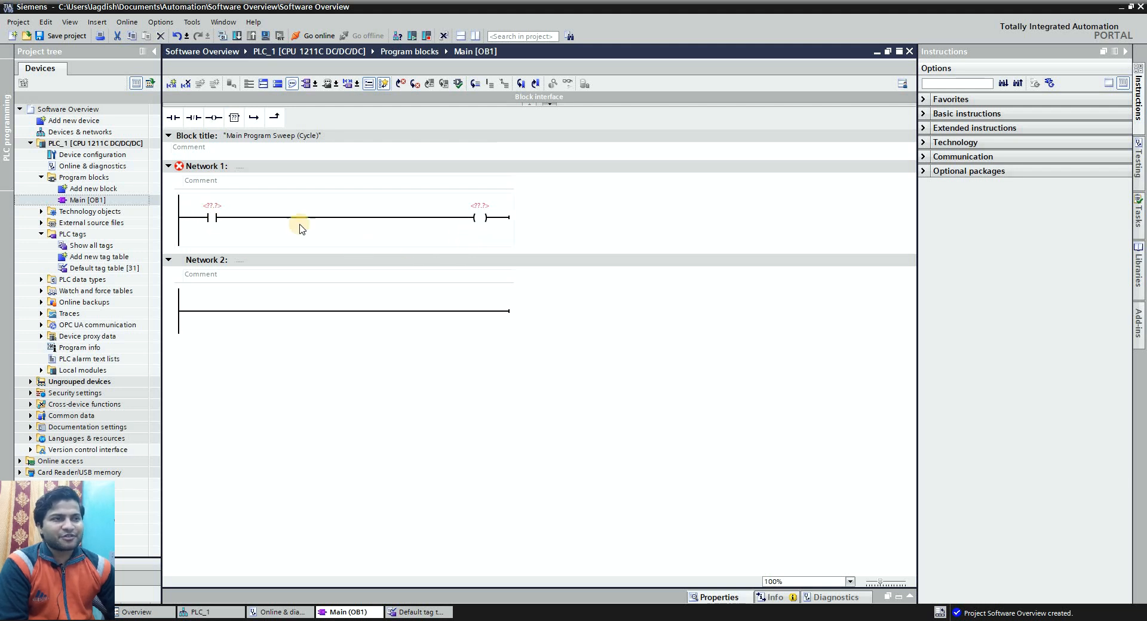
{"action": "double_click", "coordinate": [213, 205]}
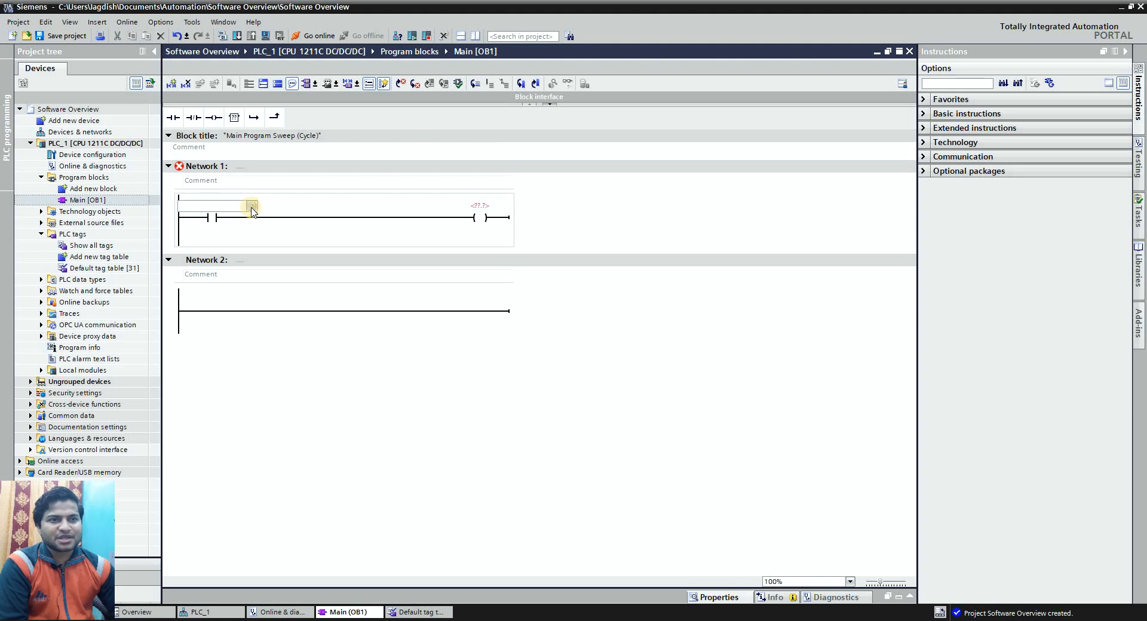
{"action": "left_click", "coordinate": [252, 206]}
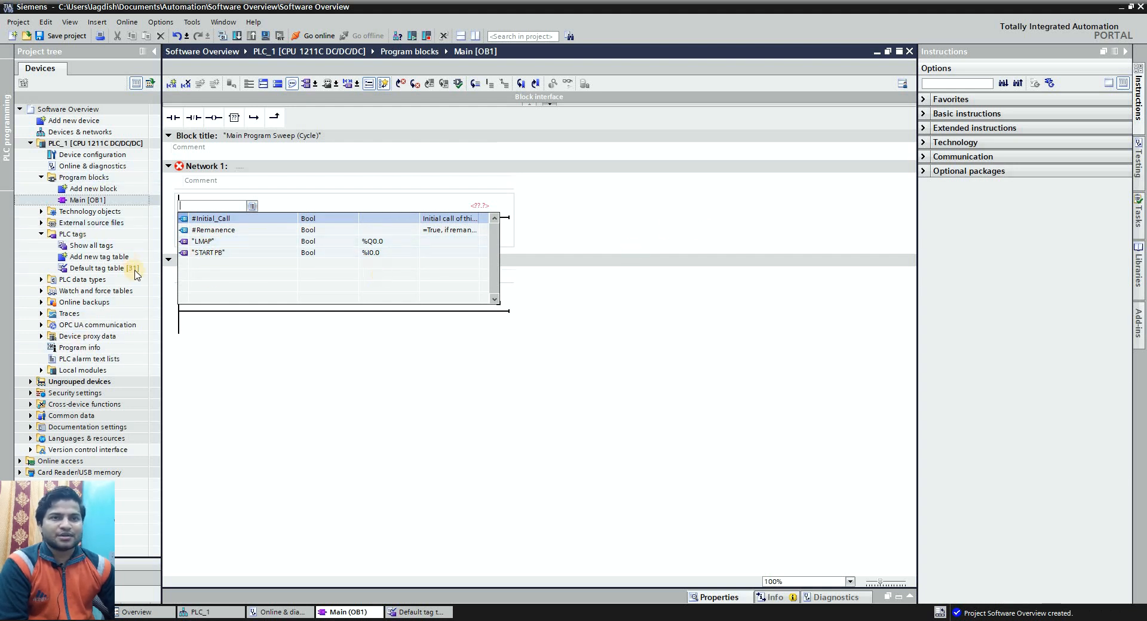
{"action": "key", "text": "Escape"}
Rename the LMAP tag LAMP in the default tag table.
{"action": "double_click", "coordinate": [115, 269]}
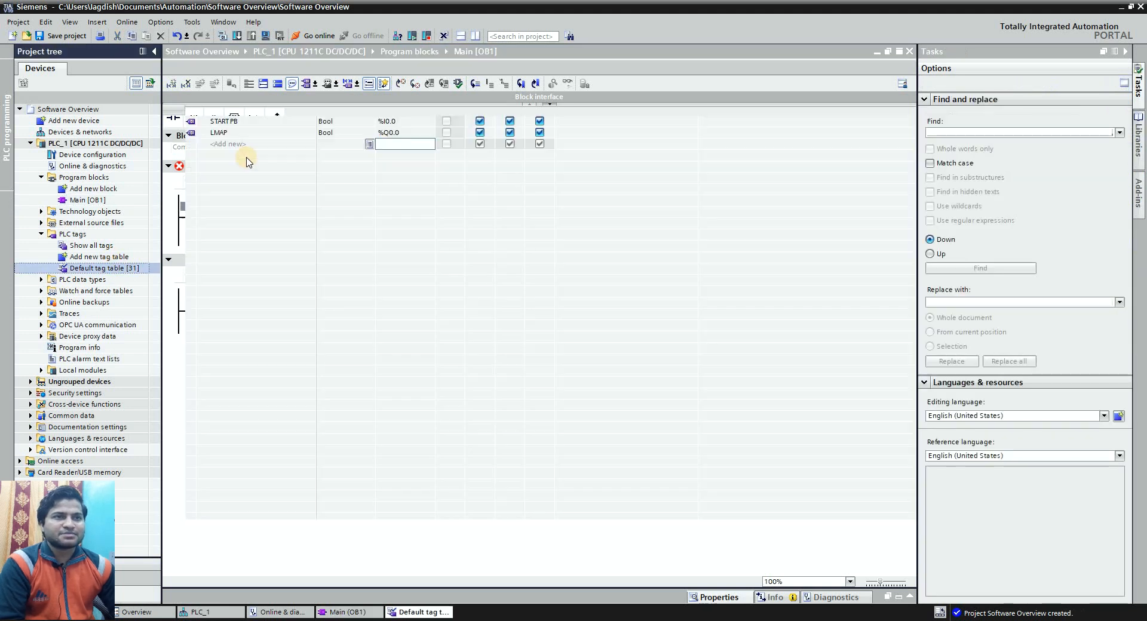
{"action": "double_click", "coordinate": [240, 133]}
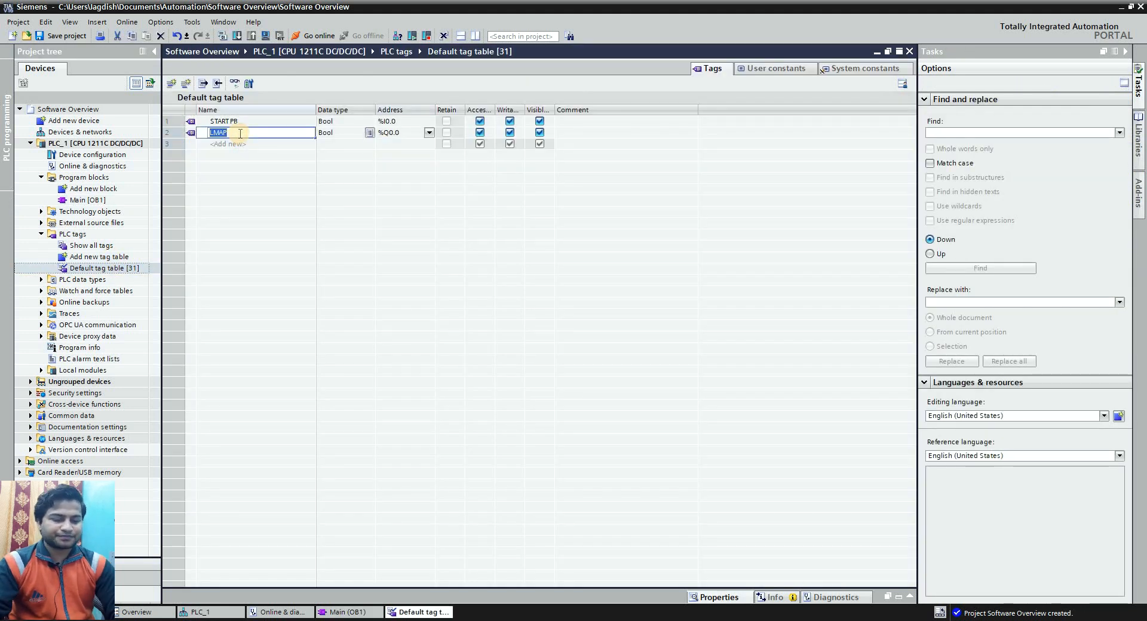
{"action": "type", "text": "LAMP"}
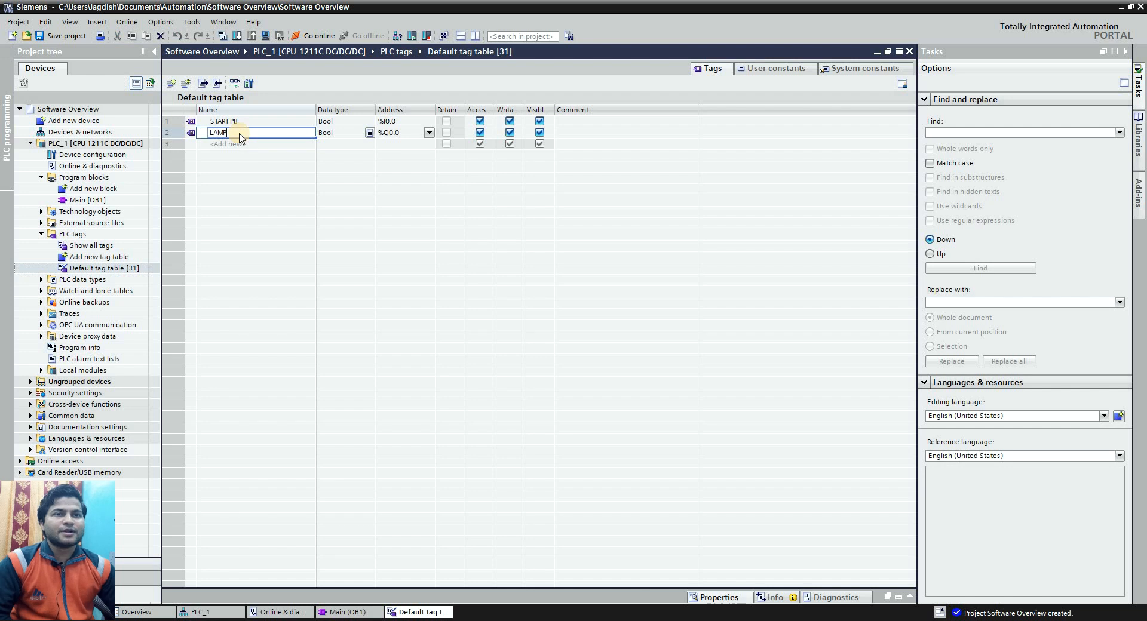
{"action": "key", "text": "Return"}
Return to Main [OB1] and assign the START PB tag to the normally open contact in Network 1.
{"action": "double_click", "coordinate": [117, 201]}
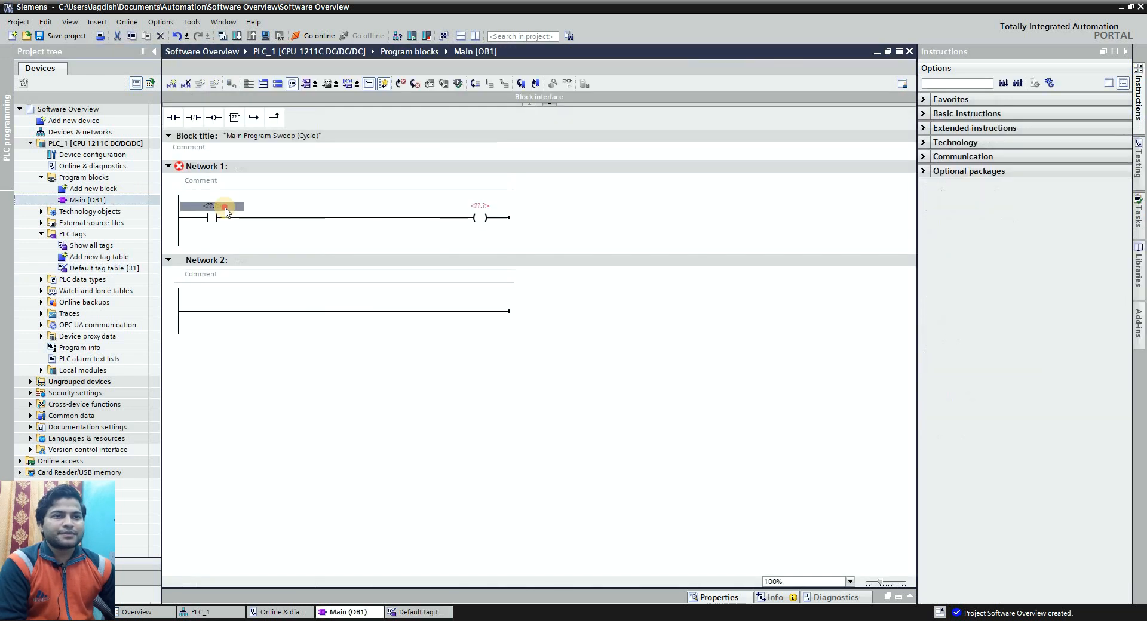
{"action": "left_click", "coordinate": [241, 207]}
{"action": "left_click", "coordinate": [241, 208]}
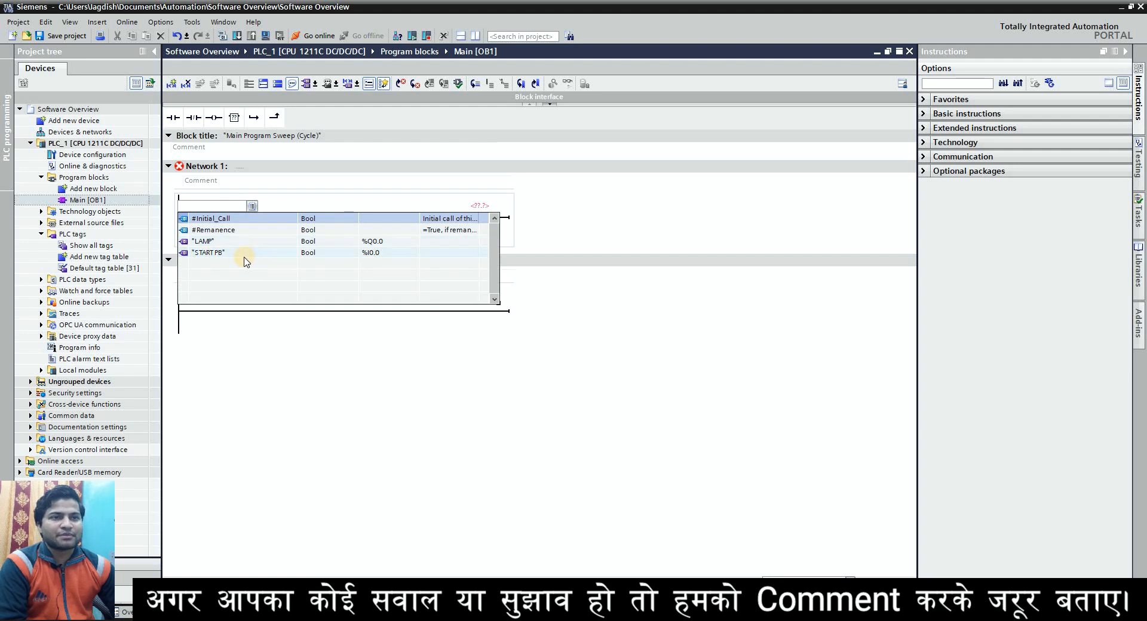
{"action": "left_click", "coordinate": [243, 258]}
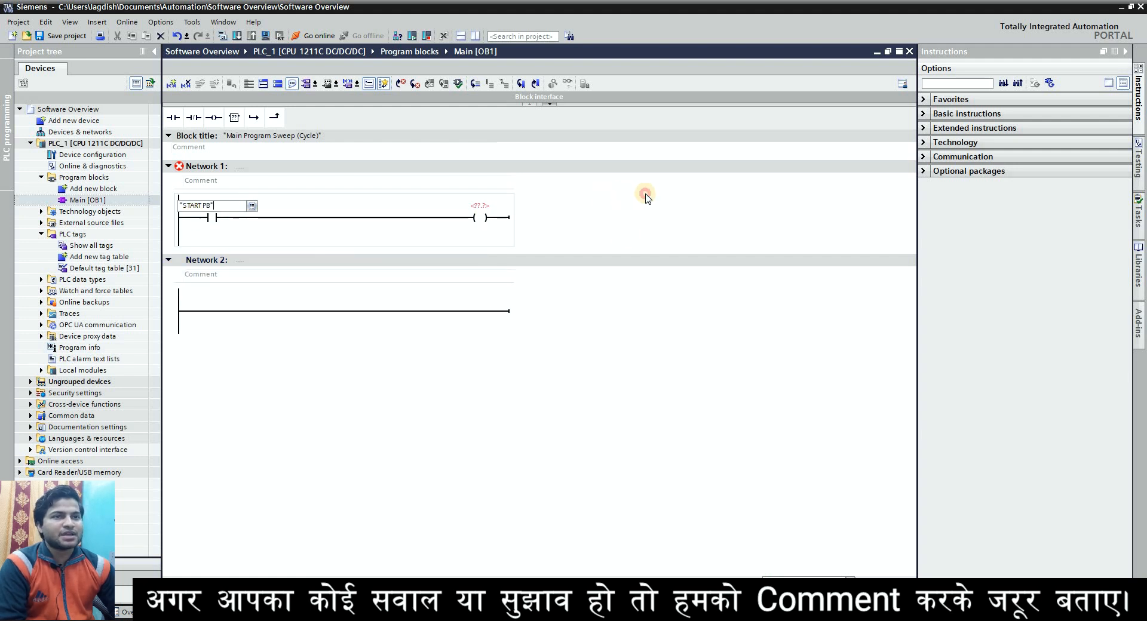
Assign the LAMP tag to the output coil in Network 1 of Main [OB1].
{"action": "left_click", "coordinate": [210, 207]}
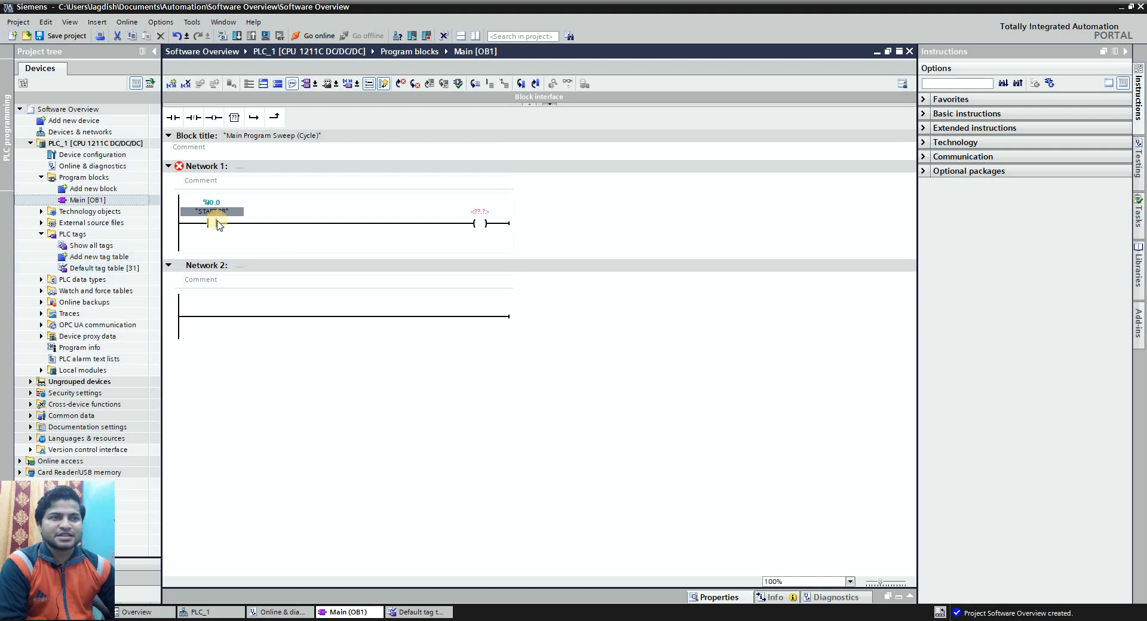
{"action": "left_click", "coordinate": [597, 224]}
{"action": "left_click", "coordinate": [477, 213]}
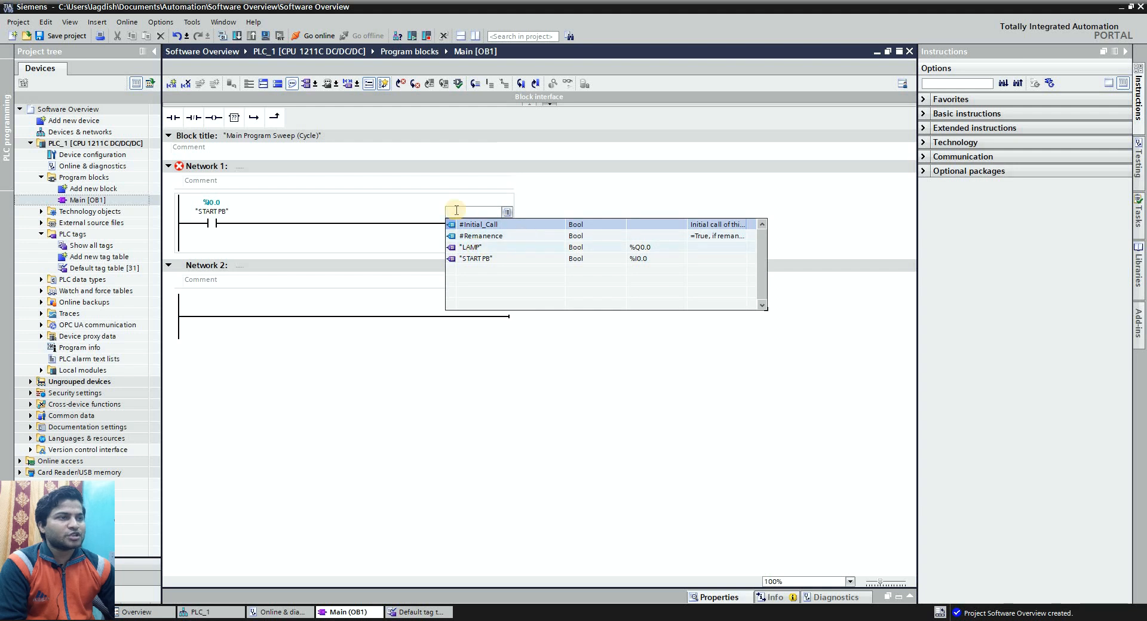
{"action": "left_click", "coordinate": [477, 247]}
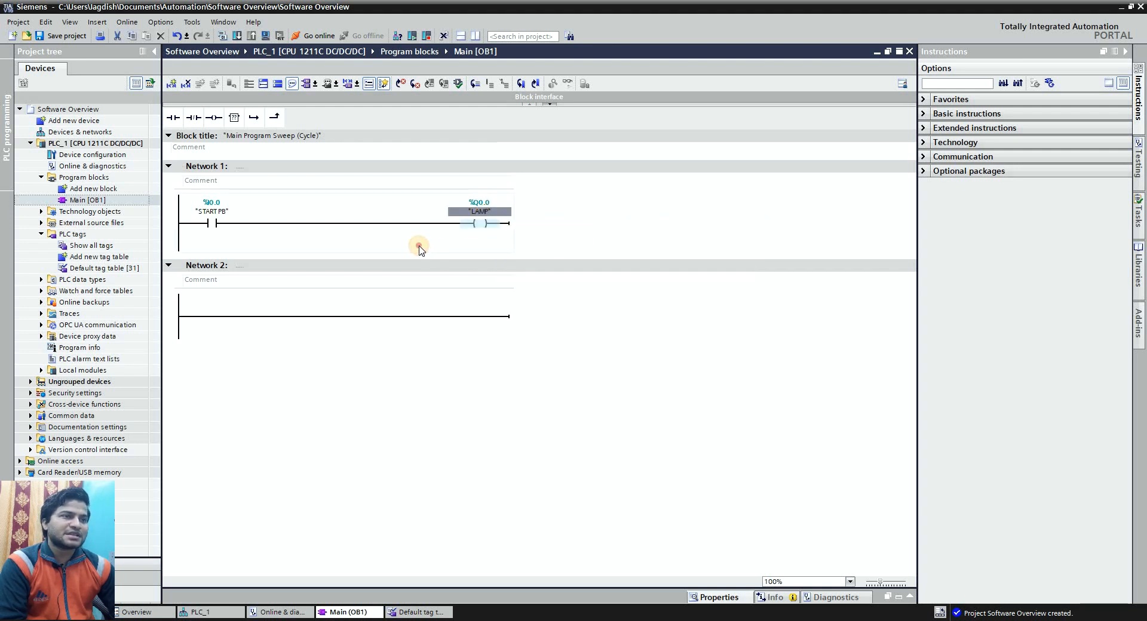
{"action": "left_click", "coordinate": [481, 222]}
{"action": "left_click", "coordinate": [482, 208]}
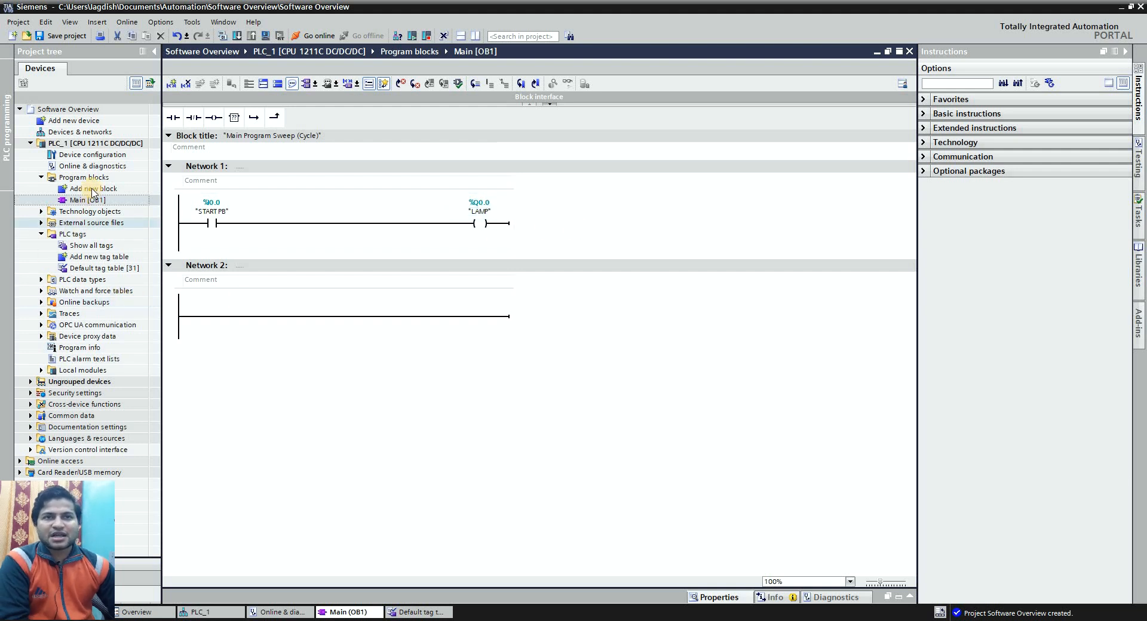
Review the data block options for adding a new program block, and close the dialog without adding one.
{"action": "left_click", "coordinate": [92, 190]}
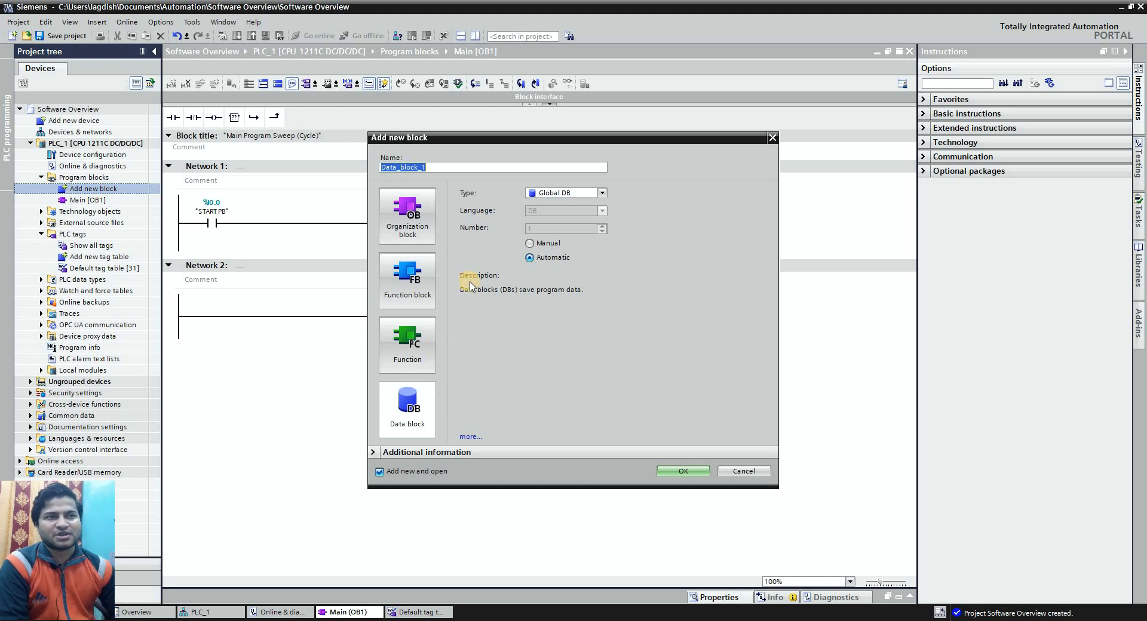
{"action": "key", "text": "Tab"}
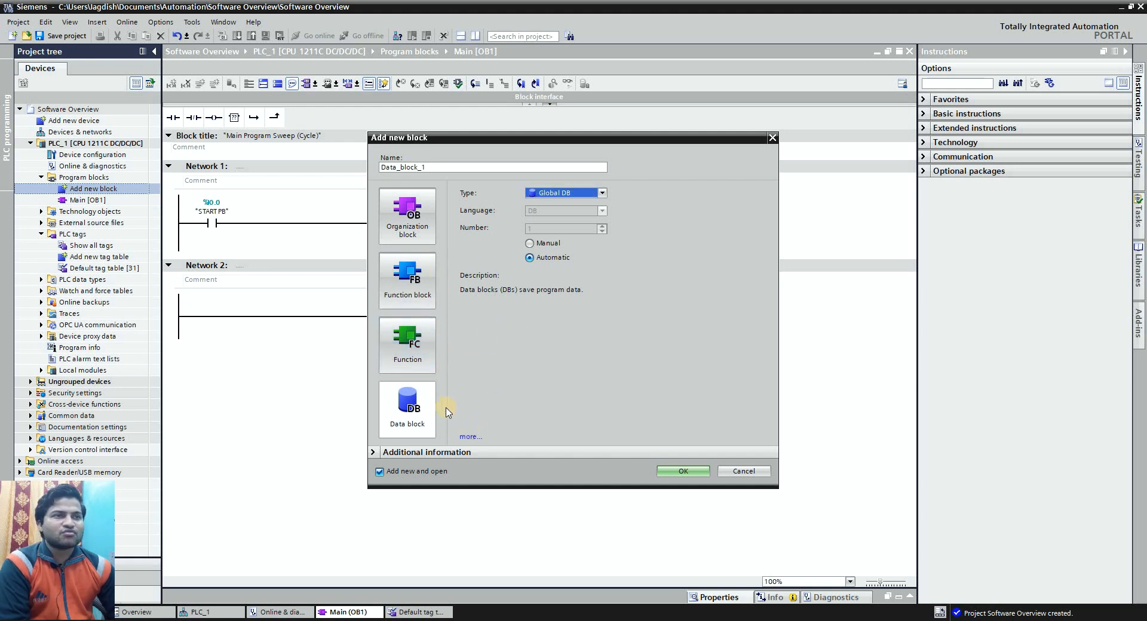
{"action": "left_click", "coordinate": [746, 472]}
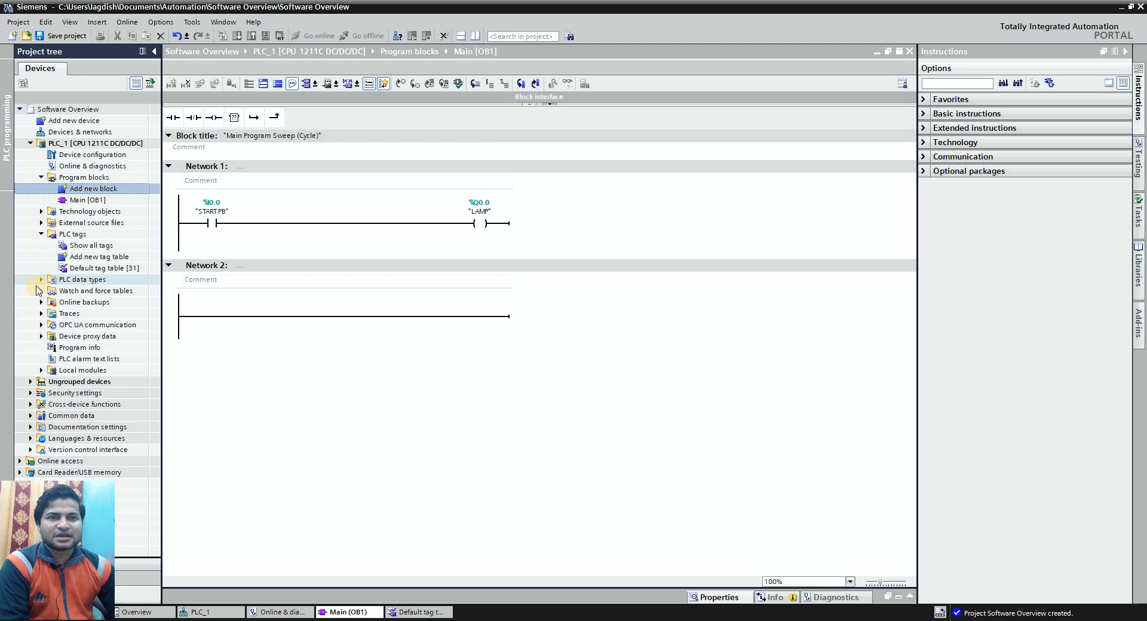
Expand PLC data types and Watch and force tables in the project, and open the force table to examine its name entry.
{"action": "left_click", "coordinate": [40, 280]}
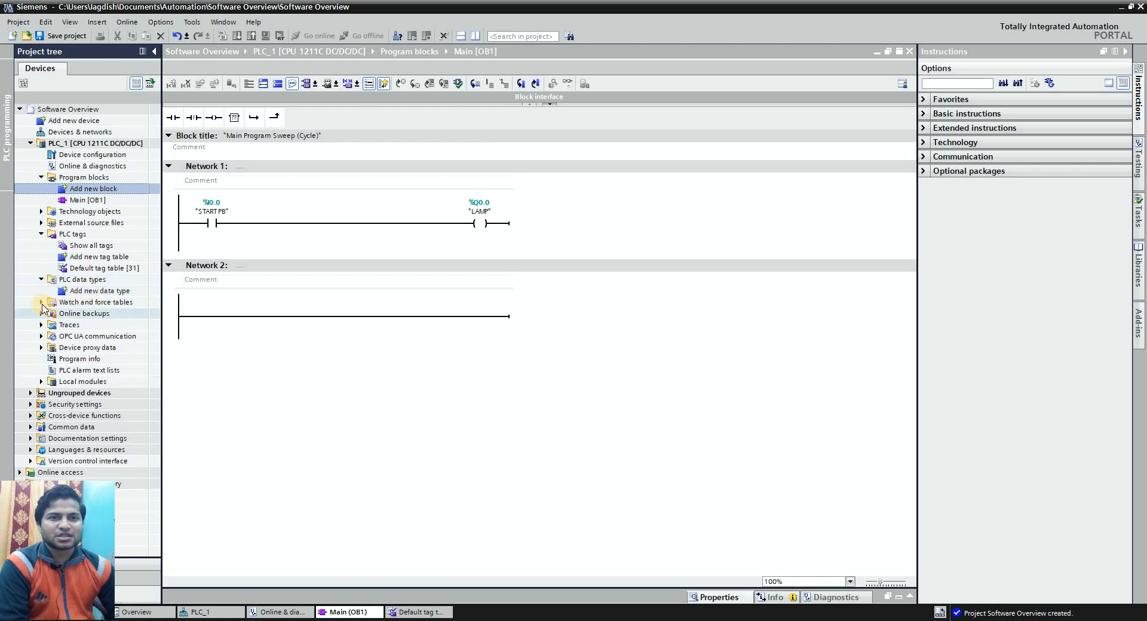
{"action": "double_click", "coordinate": [94, 302]}
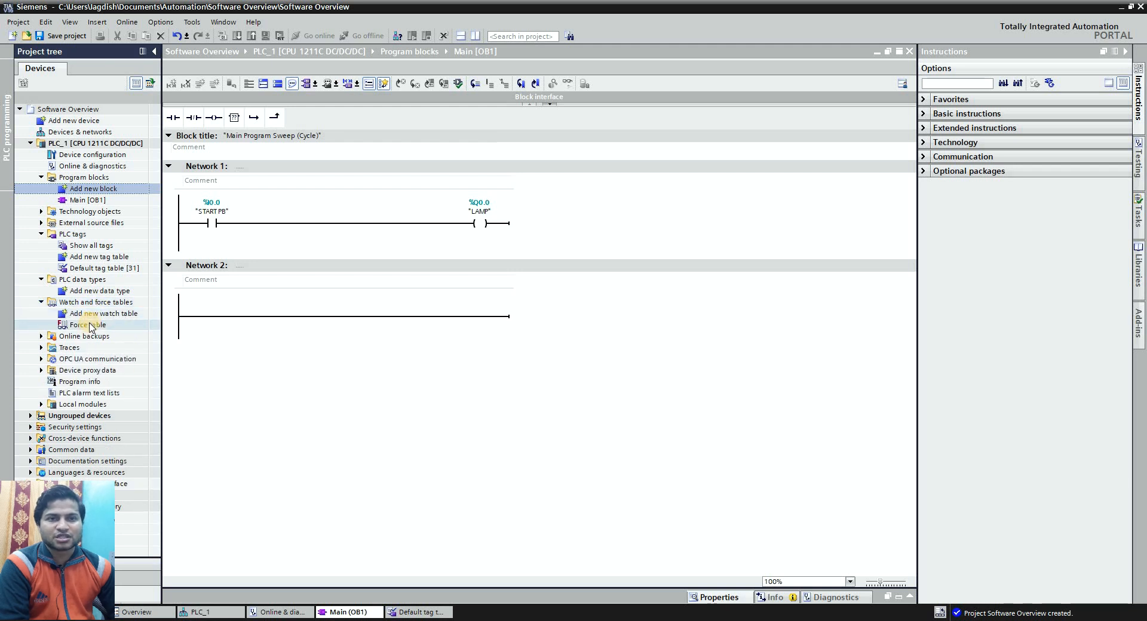
{"action": "left_click", "coordinate": [110, 328]}
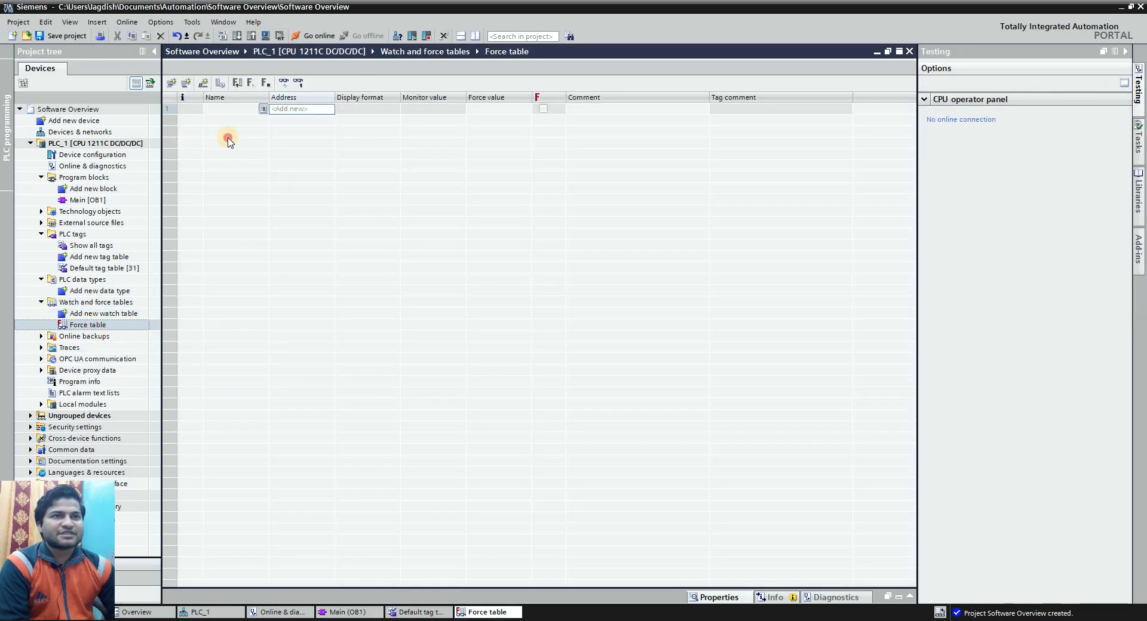
{"action": "left_click", "coordinate": [228, 111]}
{"action": "left_click", "coordinate": [227, 111]}
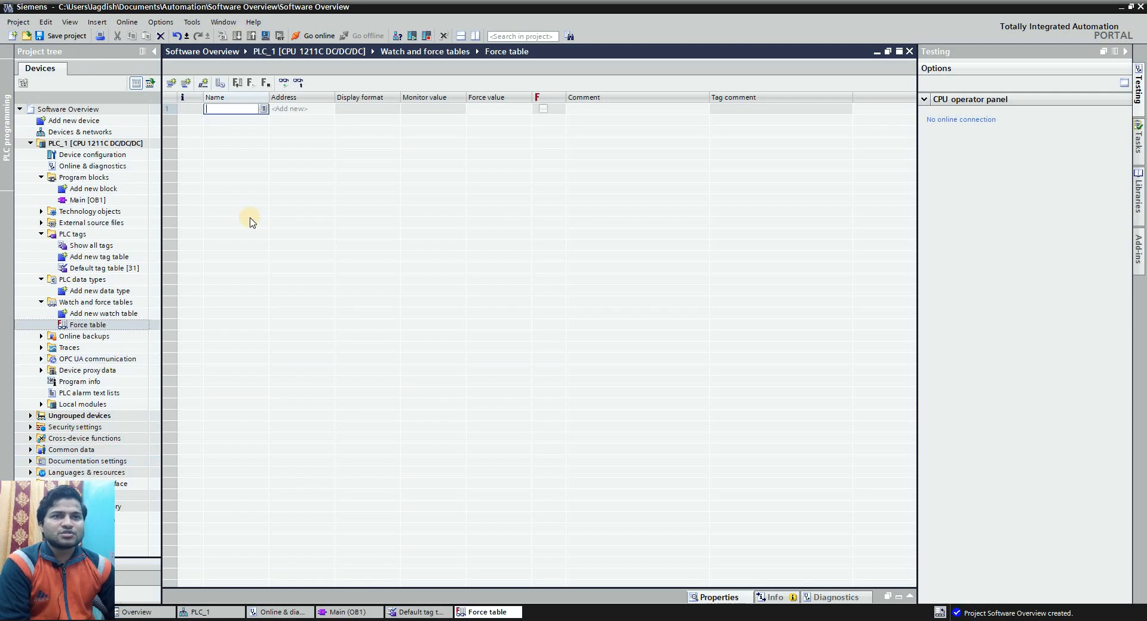
Return to Main [OB1], start the PLC simulation with simulation support enabled for block compilation, and move the simulator window aside.
{"action": "left_click", "coordinate": [85, 200]}
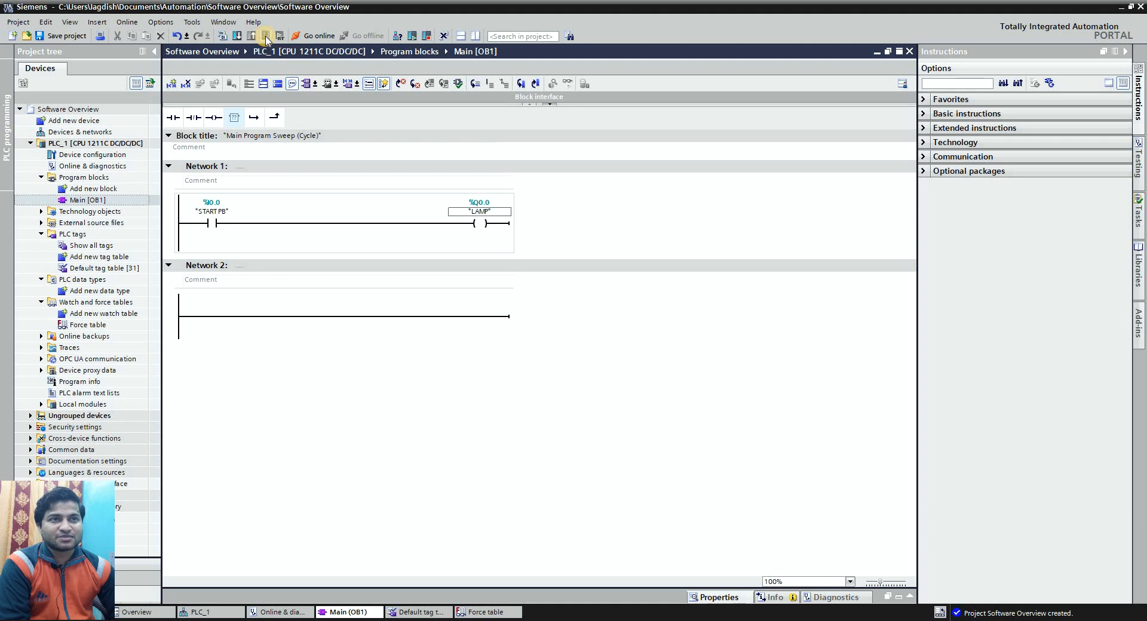
{"action": "left_click", "coordinate": [266, 37]}
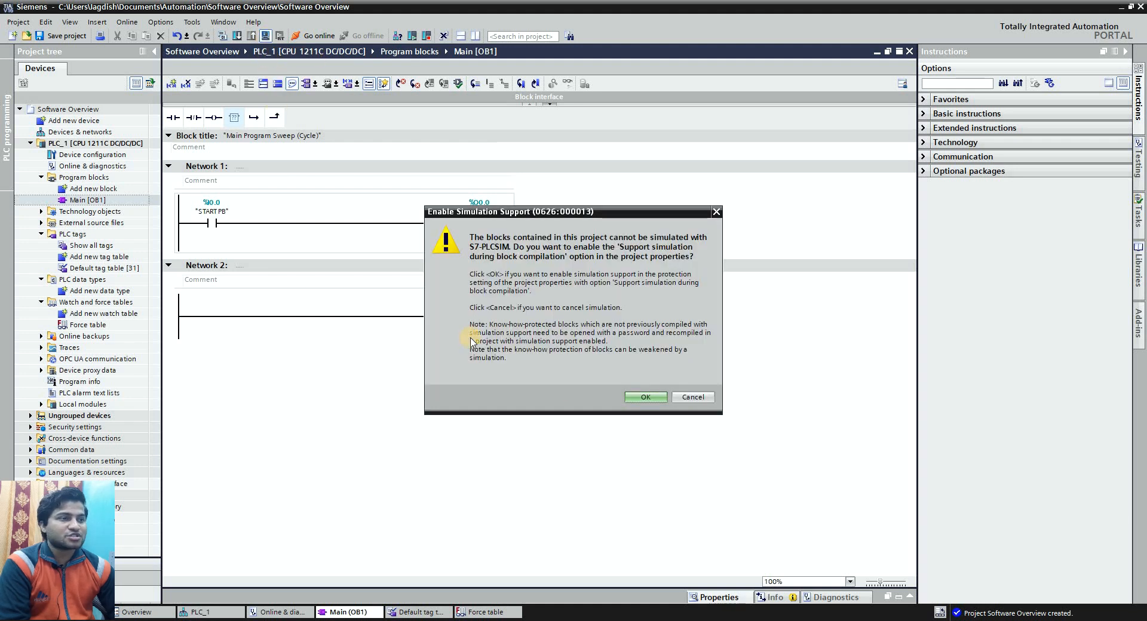
{"action": "left_click", "coordinate": [646, 398]}
{"action": "left_click", "coordinate": [585, 344]}
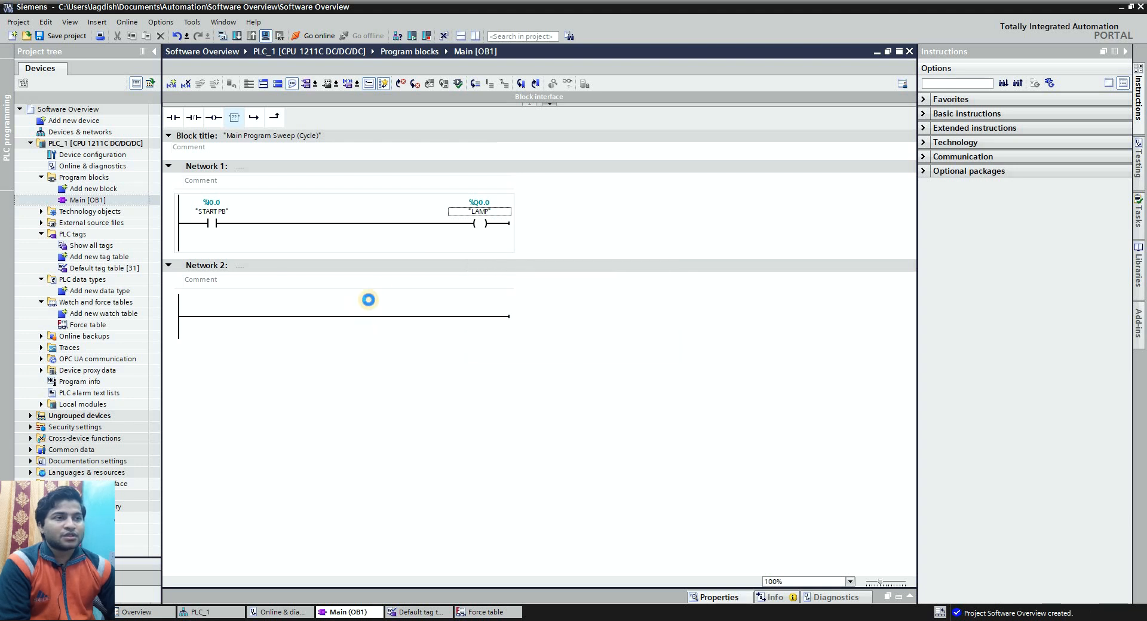
{"action": "left_click_drag", "start_coordinate": [582, 236], "coordinate": [755, 157]}
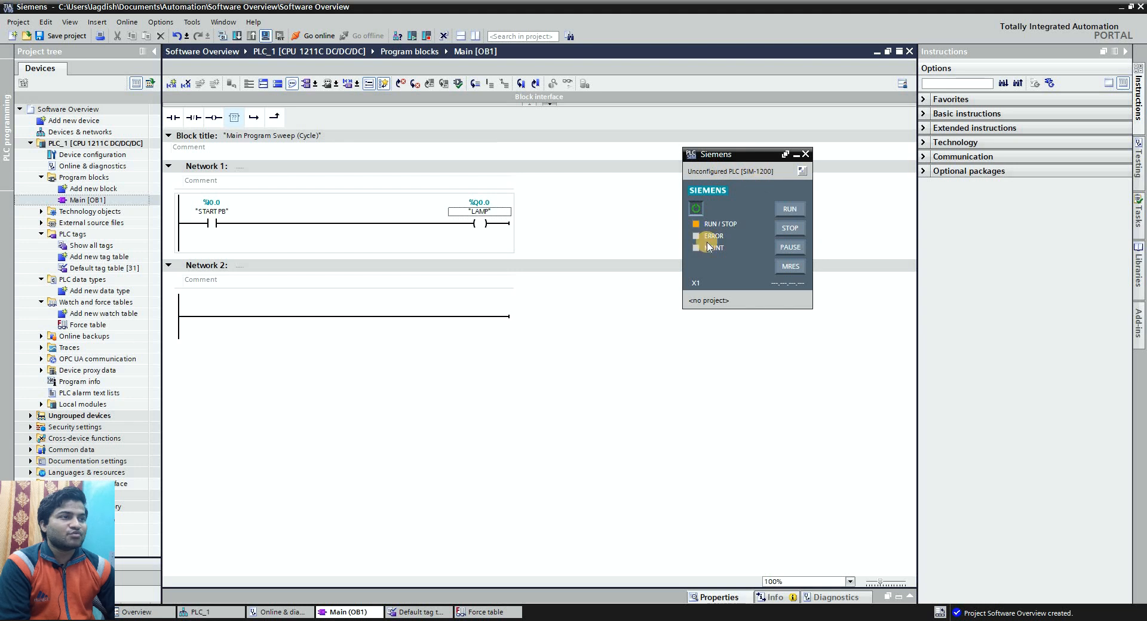
{"action": "left_click_drag", "start_coordinate": [755, 157], "coordinate": [228, 155]}
Search for the simulated target CPU, load PLC_1 into it, and finish the download with the Start module action.
{"action": "left_click", "coordinate": [775, 405]}
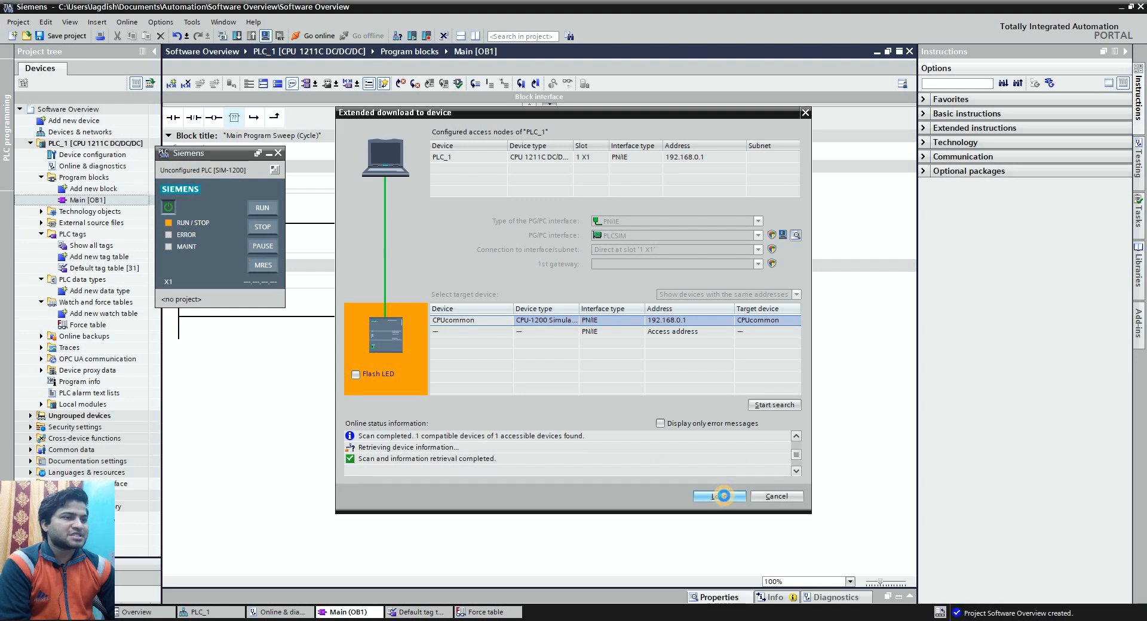
{"action": "left_click", "coordinate": [720, 496]}
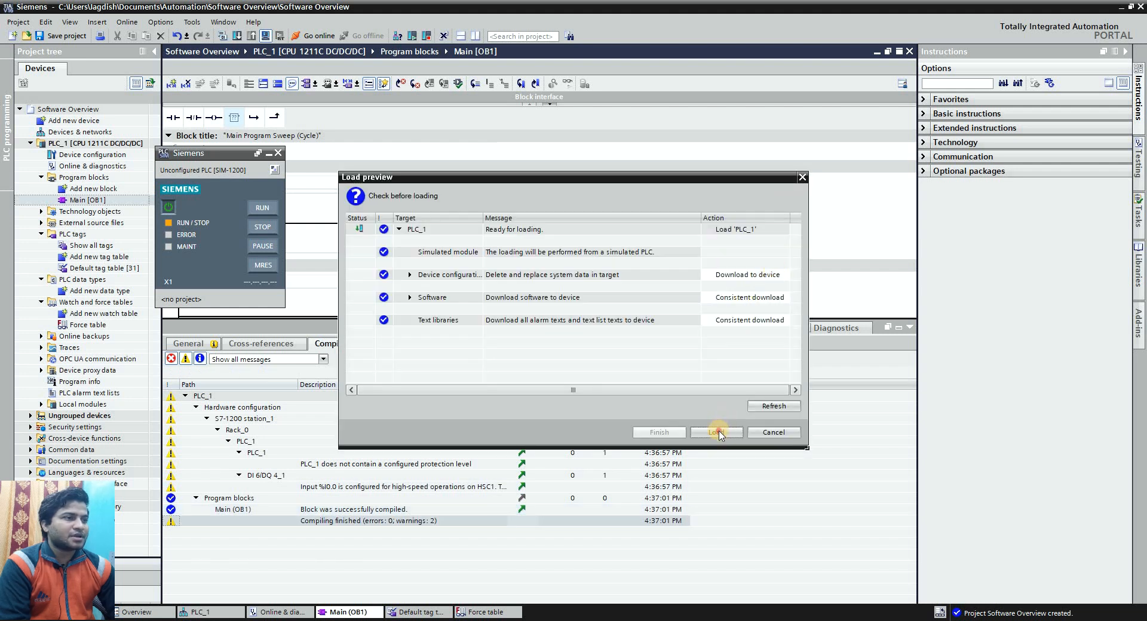
{"action": "left_click", "coordinate": [717, 432]}
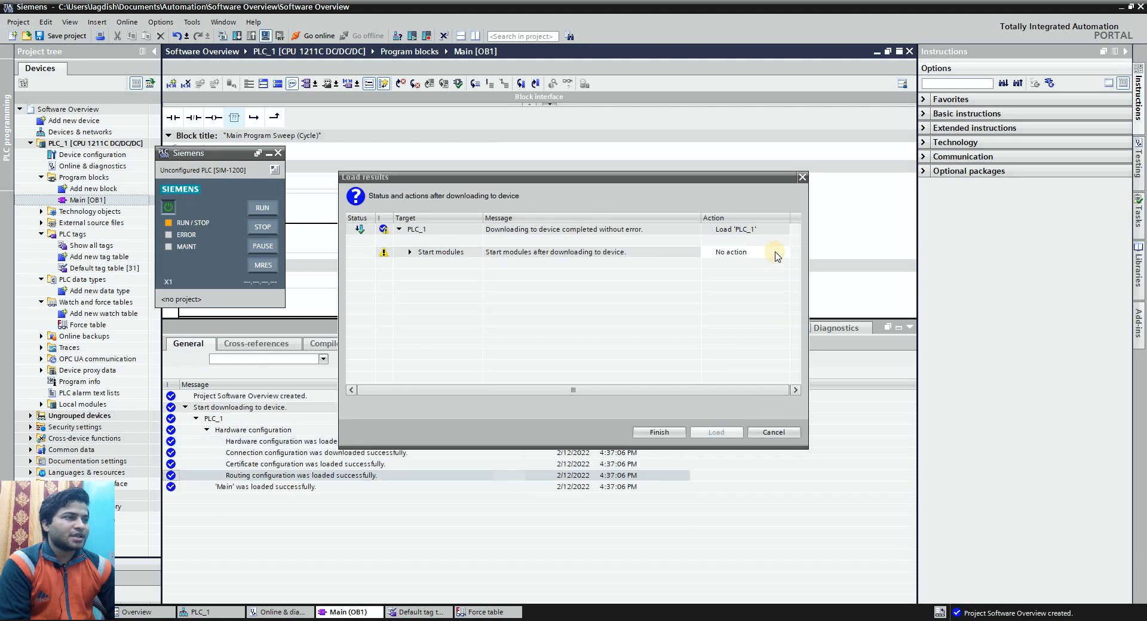
{"action": "left_click", "coordinate": [776, 253]}
{"action": "left_click", "coordinate": [755, 266]}
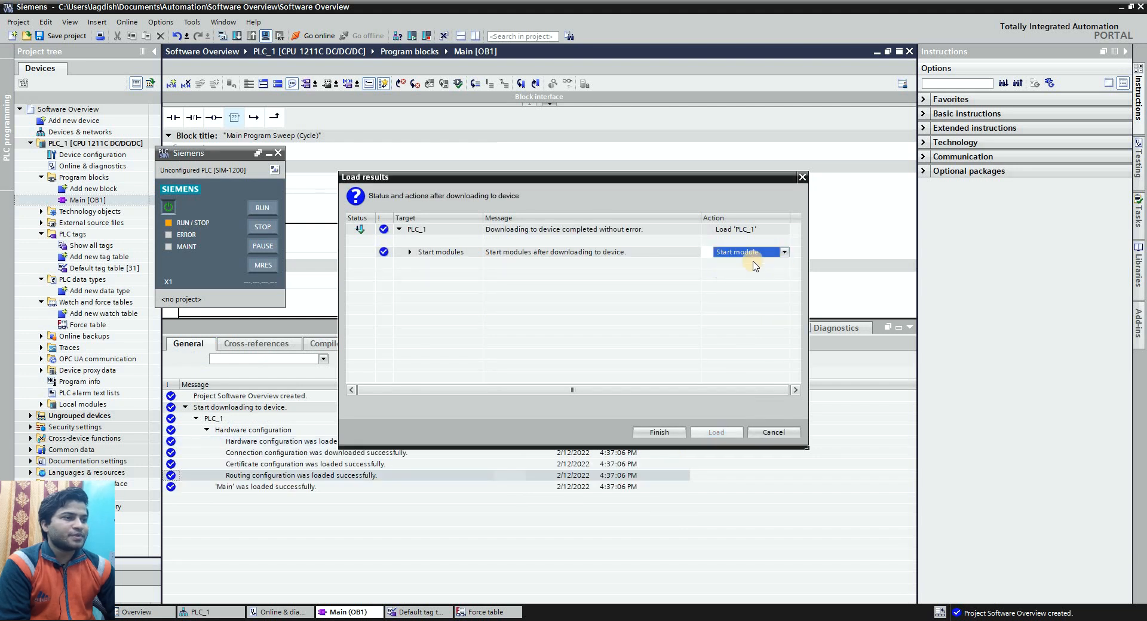
{"action": "left_click", "coordinate": [681, 434]}
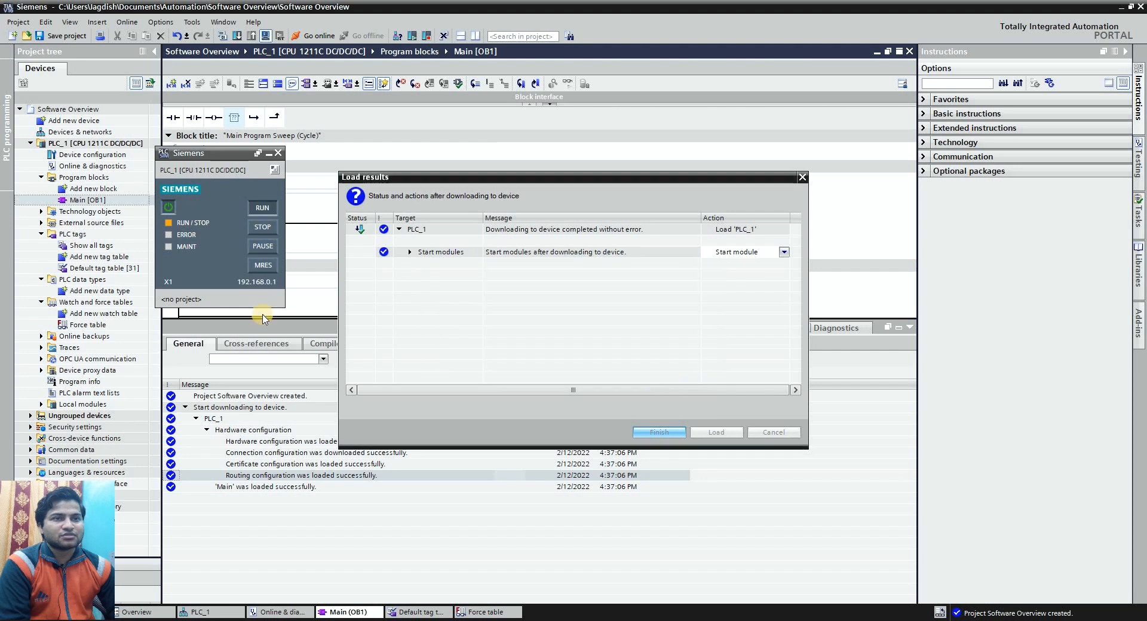
Clear the simulator window and message area from the ladder view, go online with PLC_1, and turn on monitoring of Main [OB1].
{"action": "left_click_drag", "start_coordinate": [212, 153], "coordinate": [764, 112]}
{"action": "left_click_drag", "start_coordinate": [777, 173], "coordinate": [807, 167]}
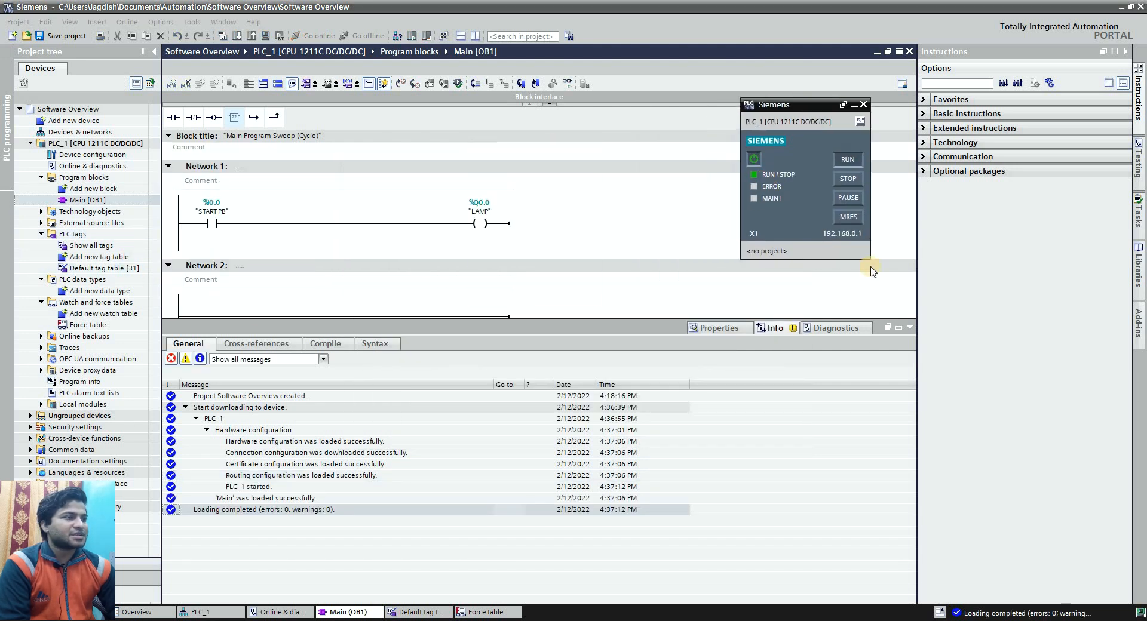
{"action": "left_click", "coordinate": [912, 336]}
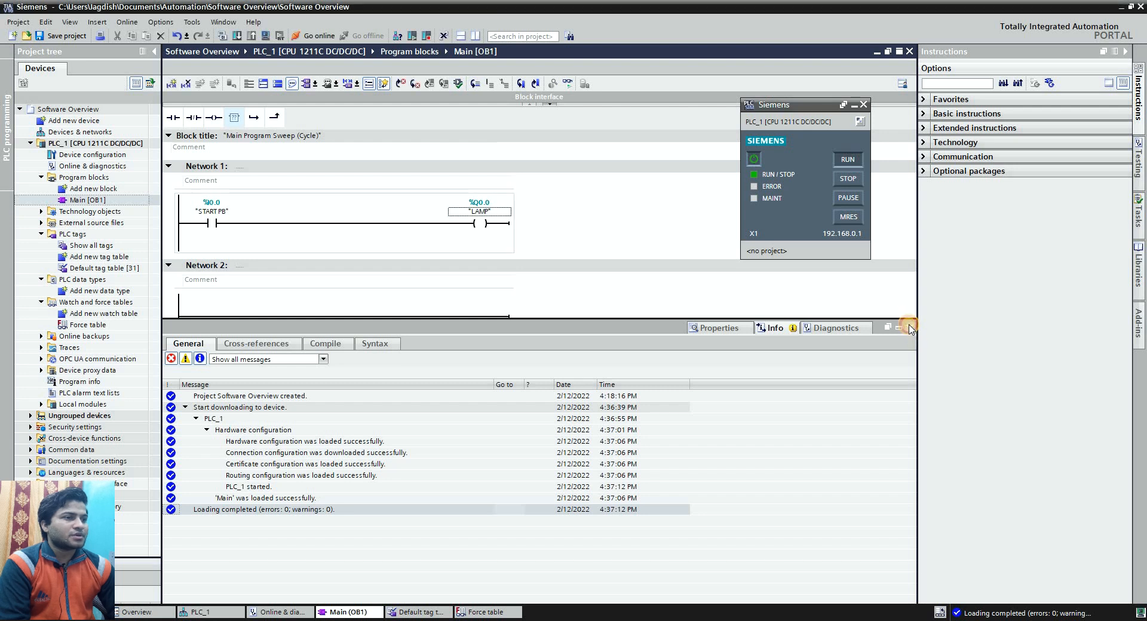
{"action": "left_click", "coordinate": [909, 328]}
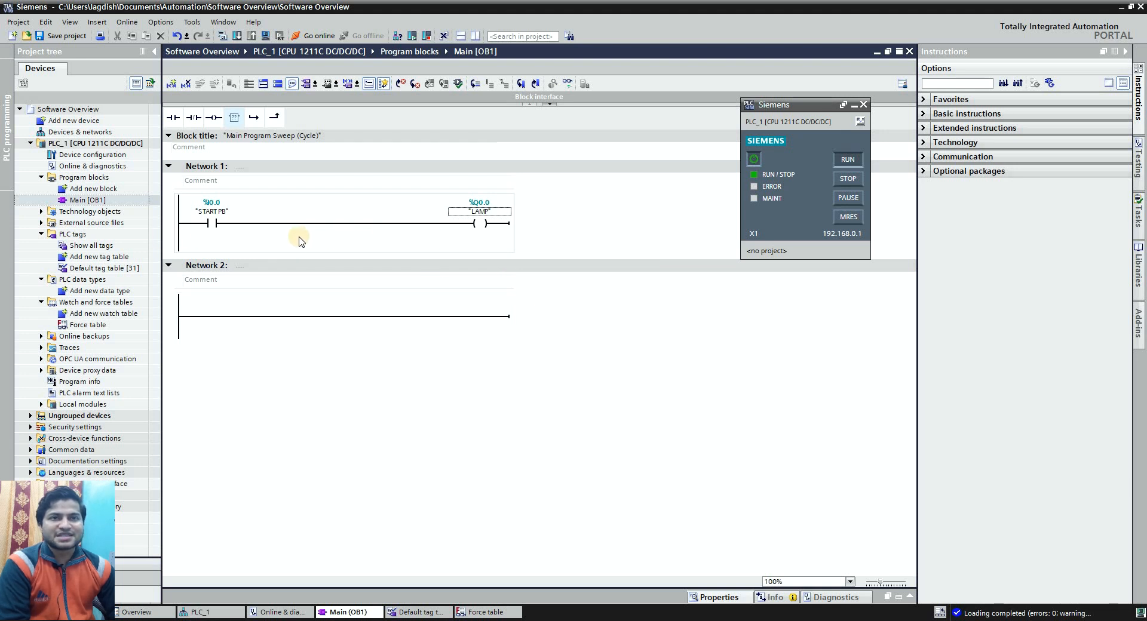
{"action": "left_click", "coordinate": [325, 37]}
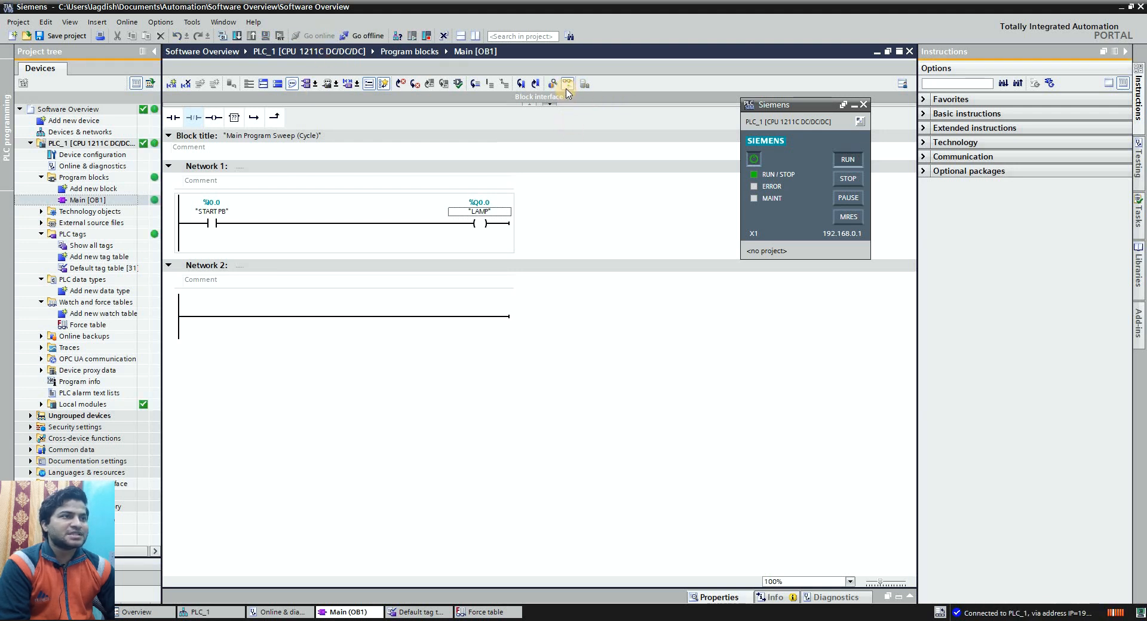
{"action": "left_click", "coordinate": [566, 87]}
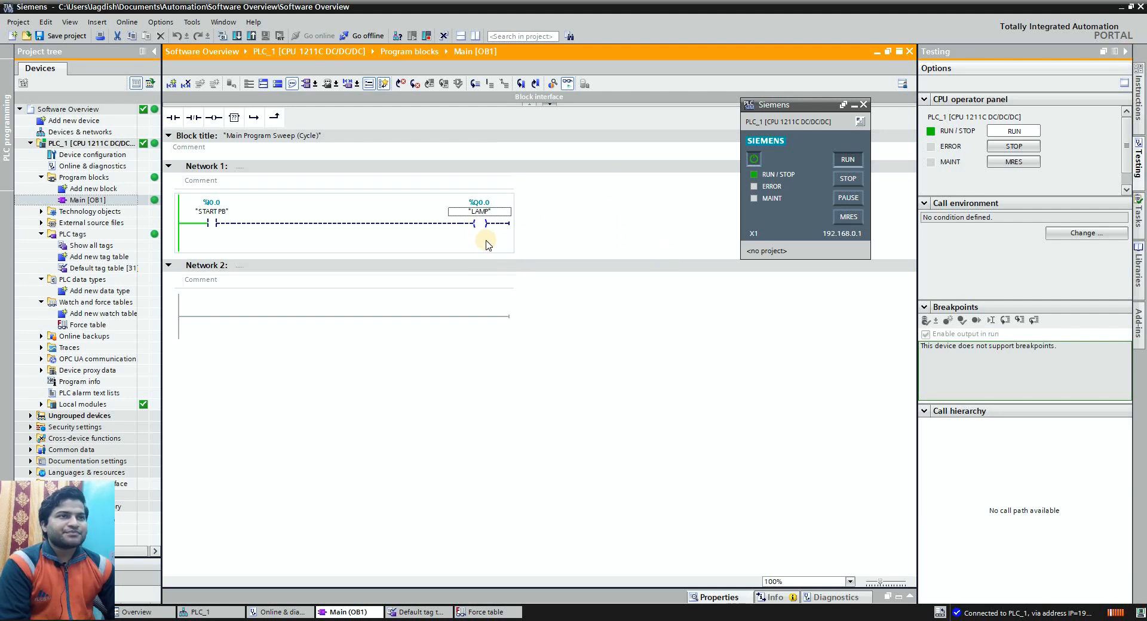
Open the accessible devices search and view the available PG/PC interface types.
{"action": "left_click", "coordinate": [397, 36]}
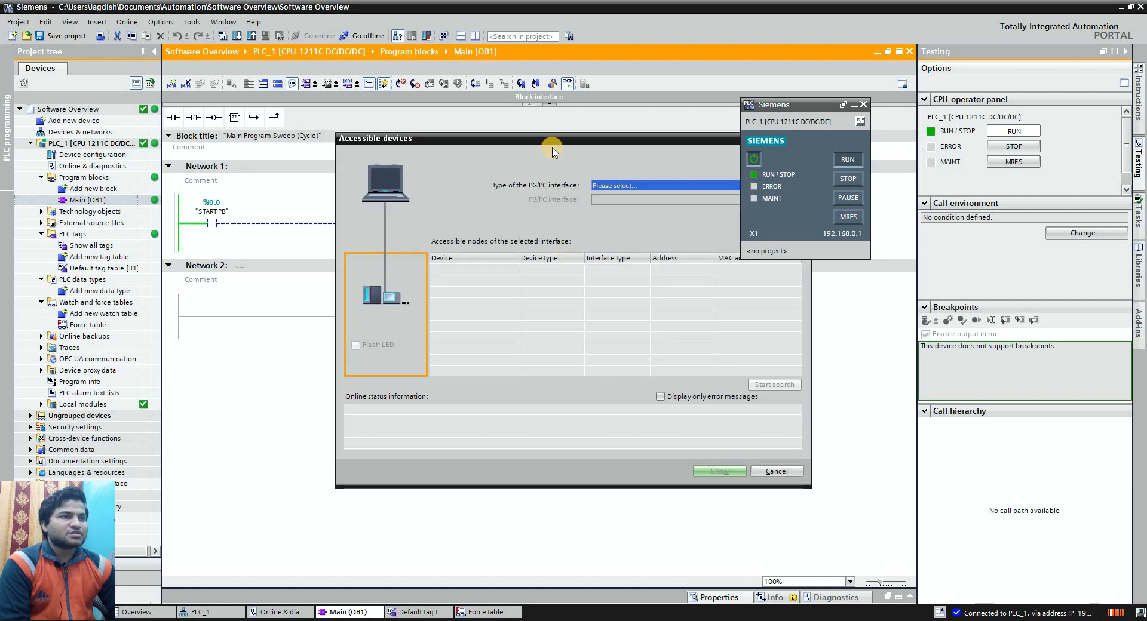
{"action": "left_click_drag", "start_coordinate": [425, 141], "coordinate": [292, 143]}
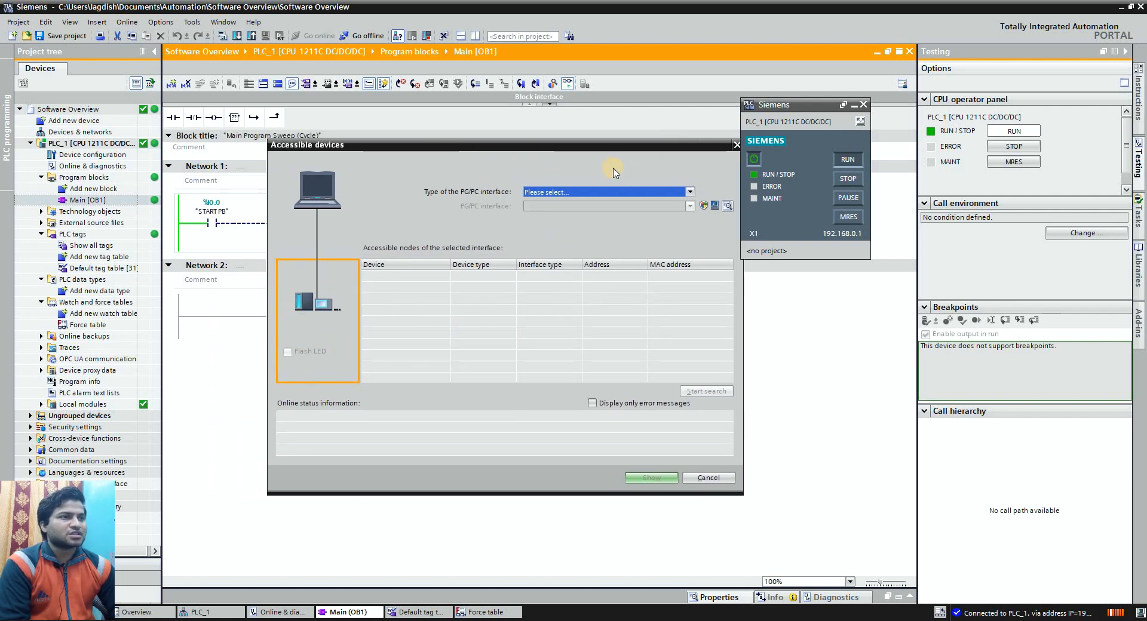
{"action": "left_click", "coordinate": [690, 192]}
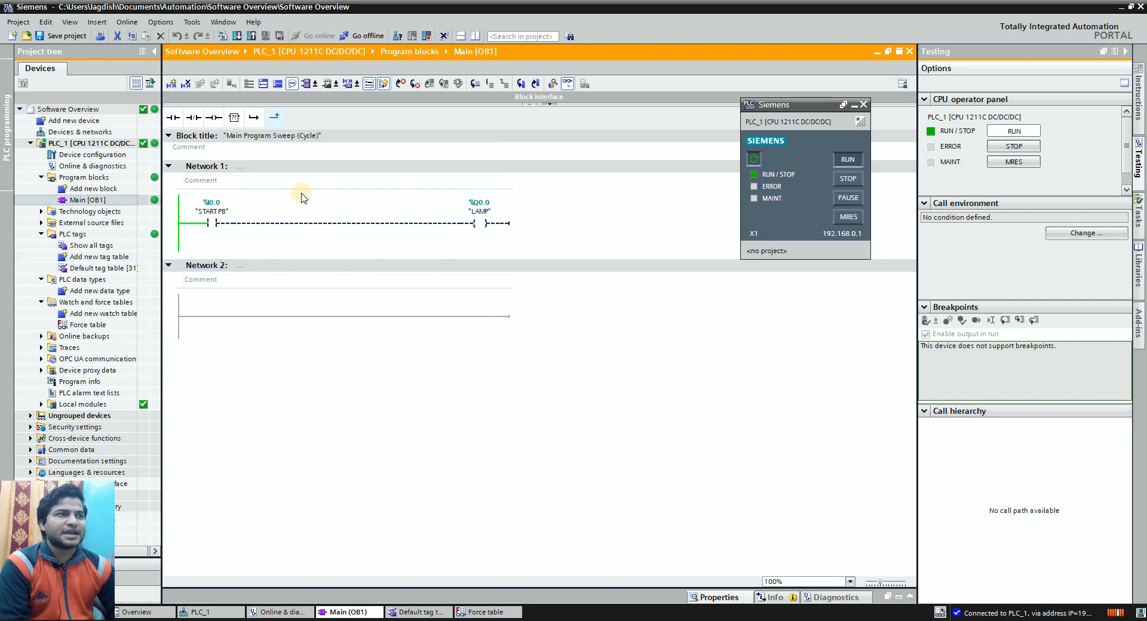
End the online connection to PLC_1 and exit the S7-PLCSIM simulation.
{"action": "left_click", "coordinate": [443, 37]}
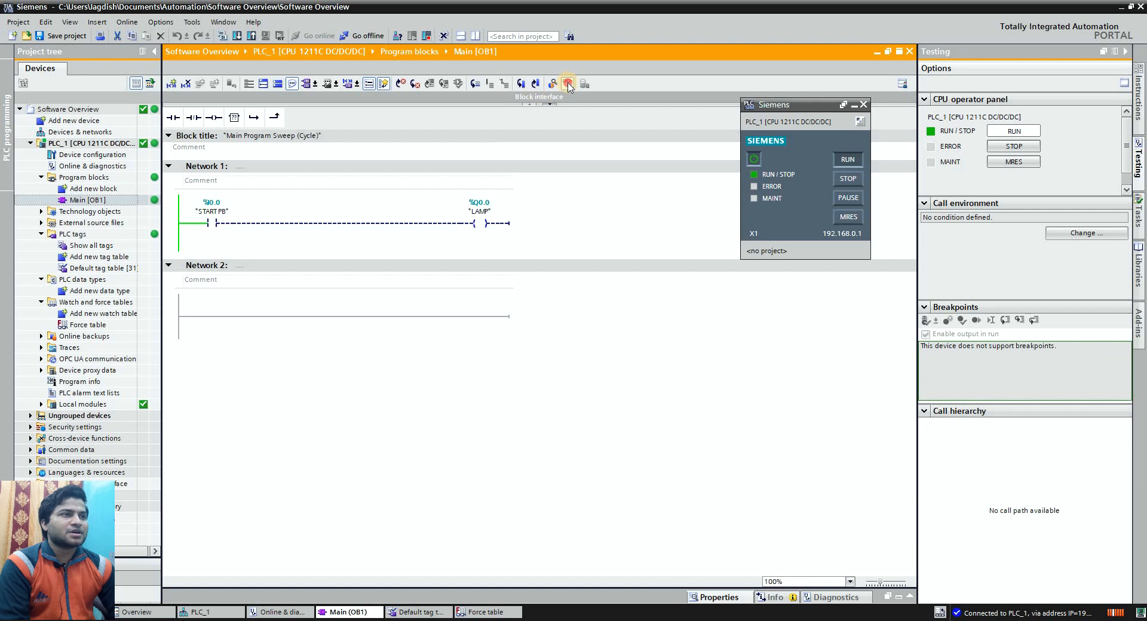
{"action": "left_click", "coordinate": [604, 343]}
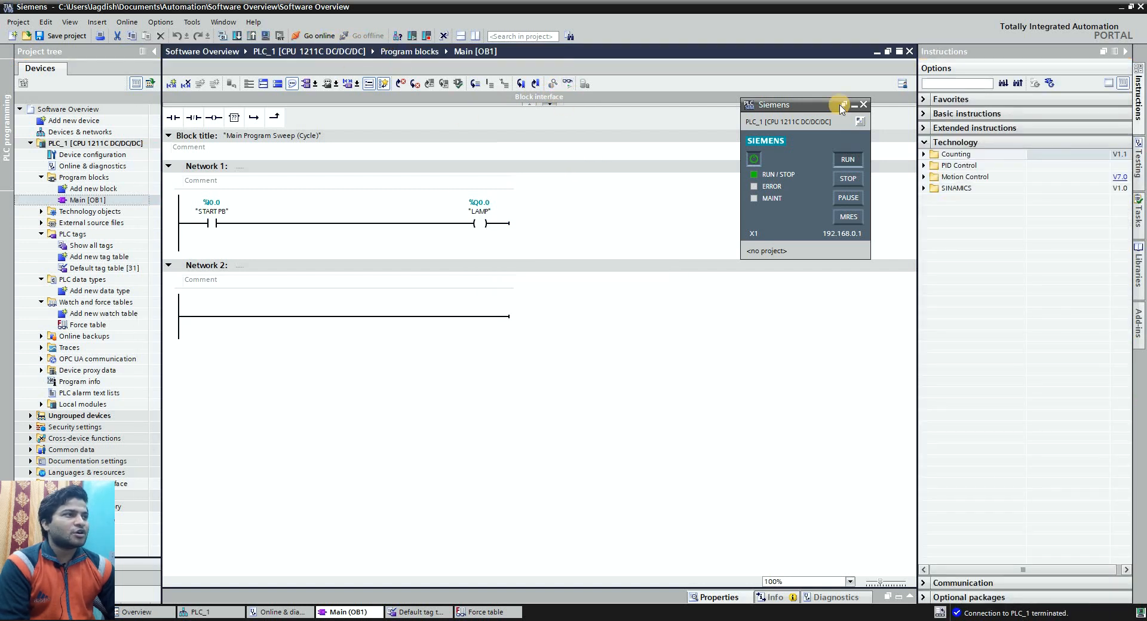
{"action": "left_click", "coordinate": [863, 104]}
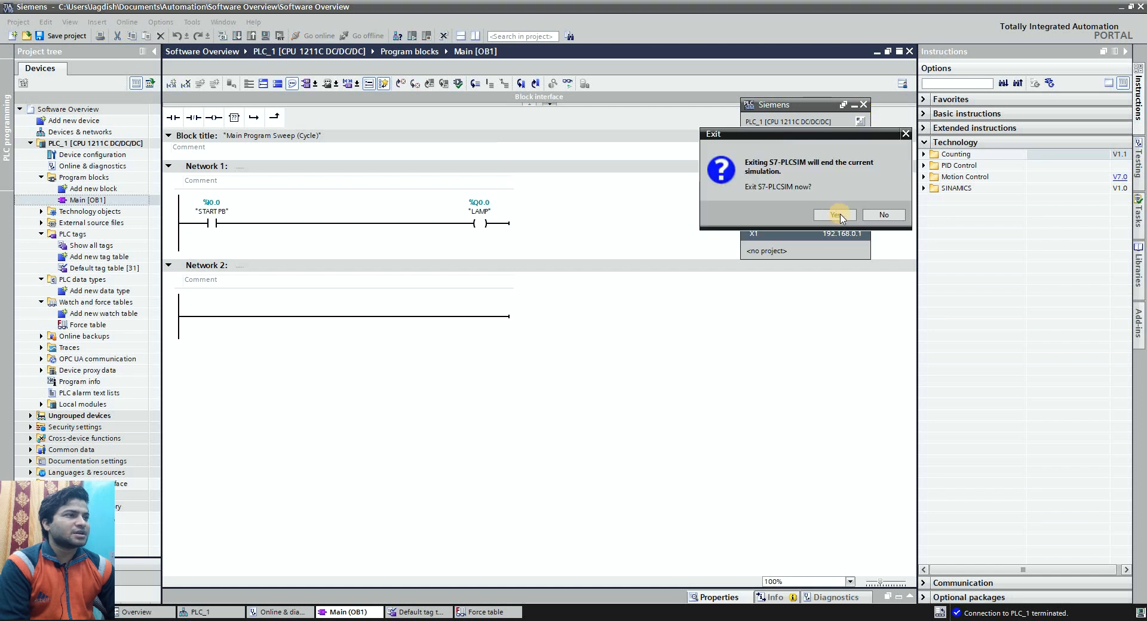
{"action": "left_click", "coordinate": [837, 214]}
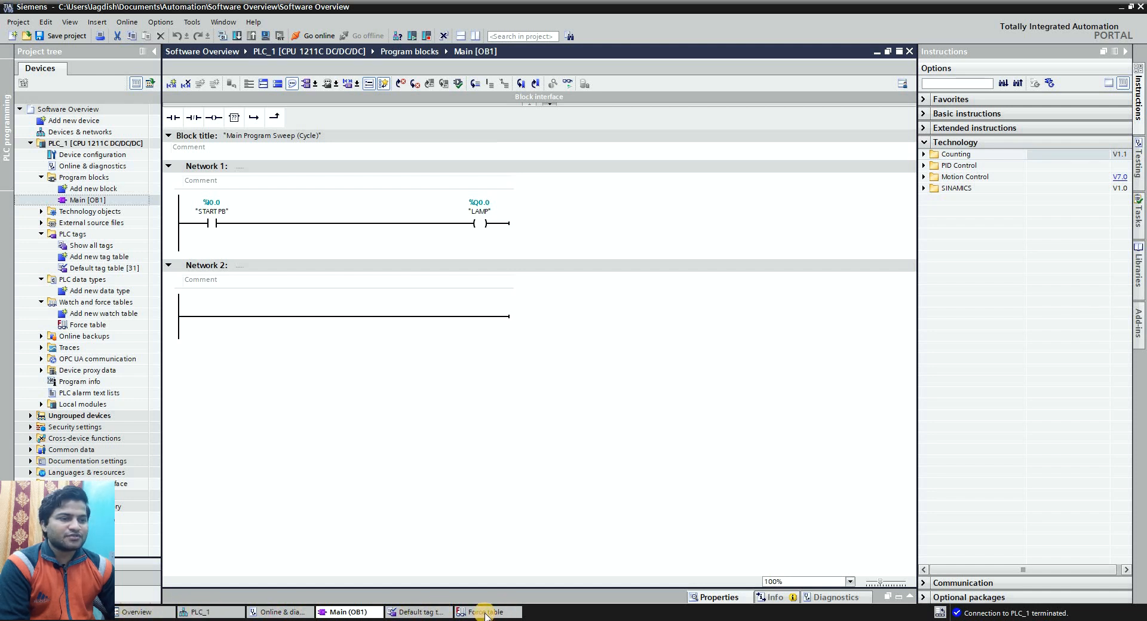
Look through the open editors: the force table, the default tag table, Main [OB1], and the Online & diagnostics view.
{"action": "left_click", "coordinate": [485, 613]}
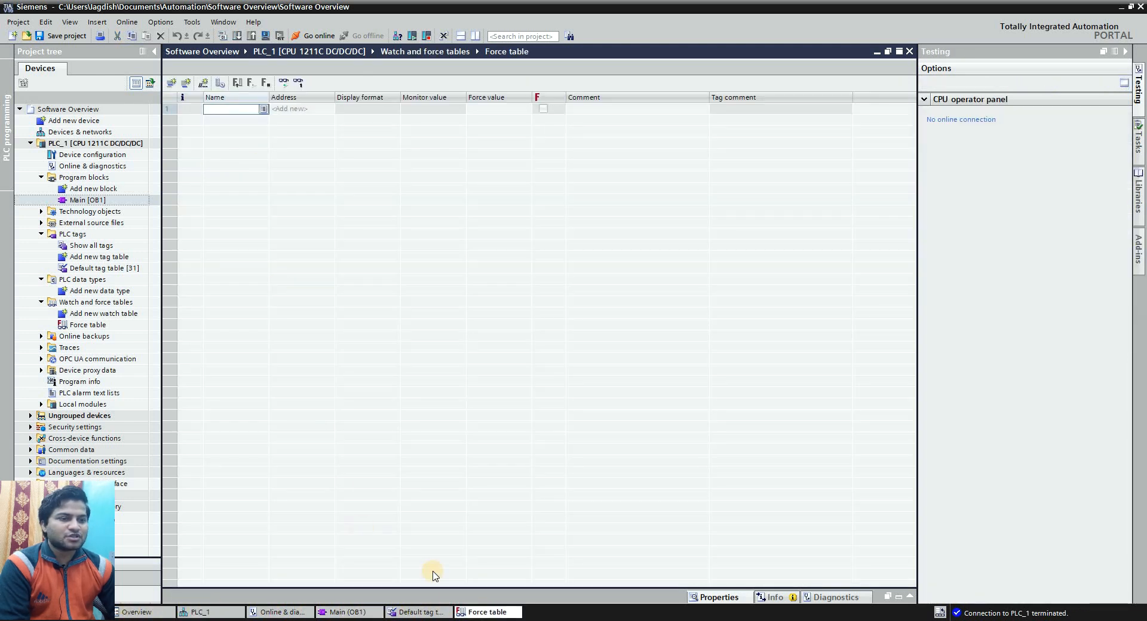
{"action": "left_click", "coordinate": [420, 612]}
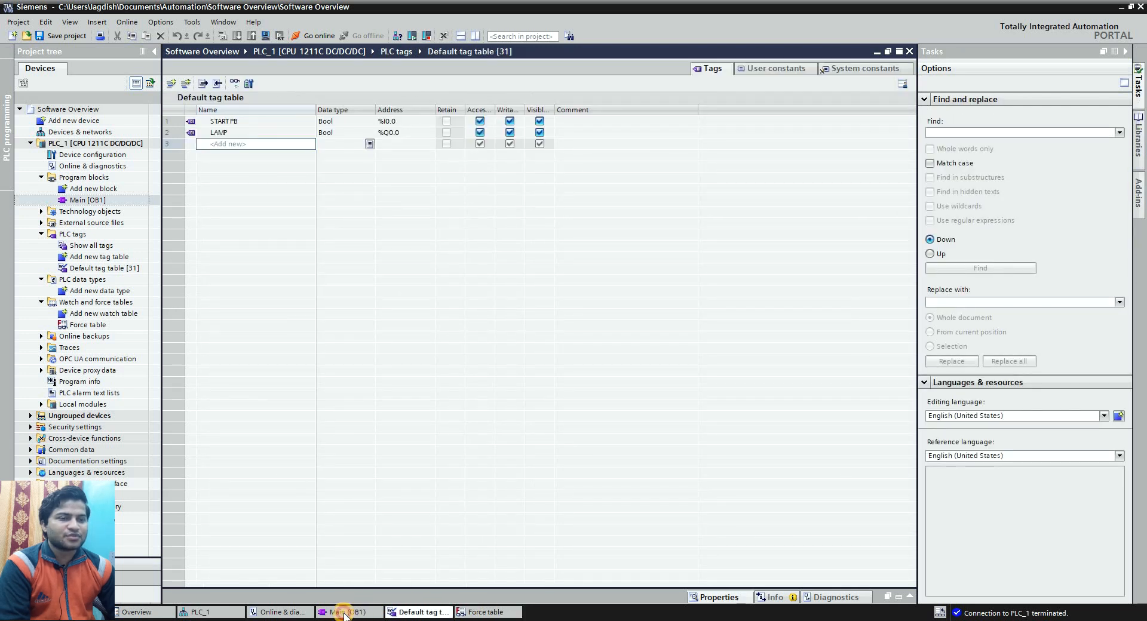
{"action": "left_click", "coordinate": [342, 612]}
{"action": "left_click", "coordinate": [281, 613]}
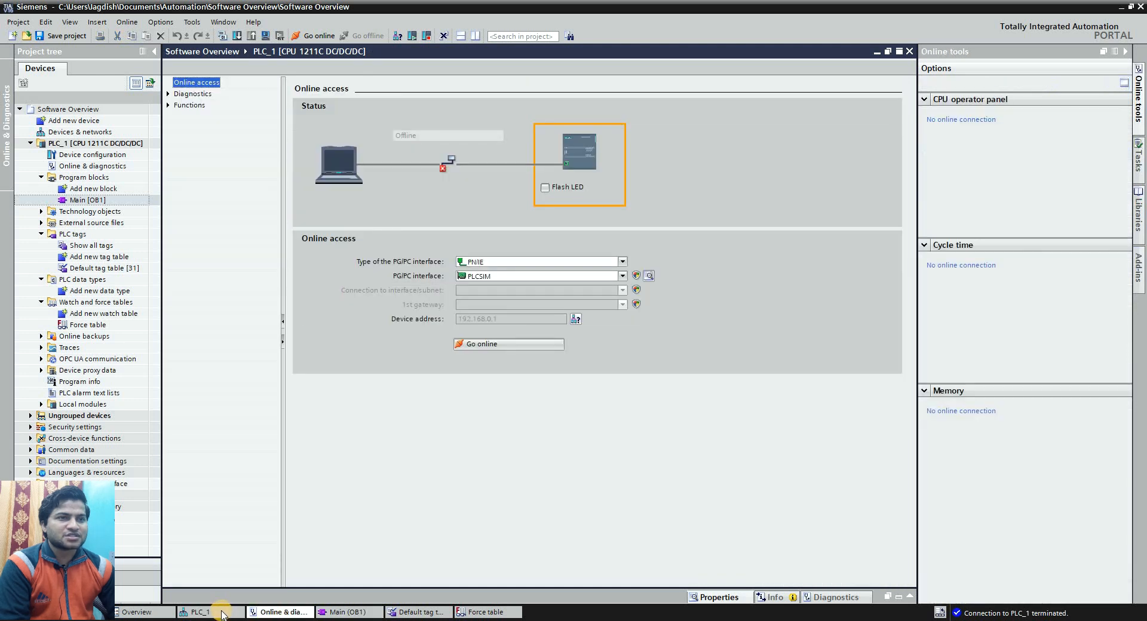
Review the PLC_1 device view and the default tag table, and return to the Main [OB1] program.
{"action": "left_click", "coordinate": [222, 613]}
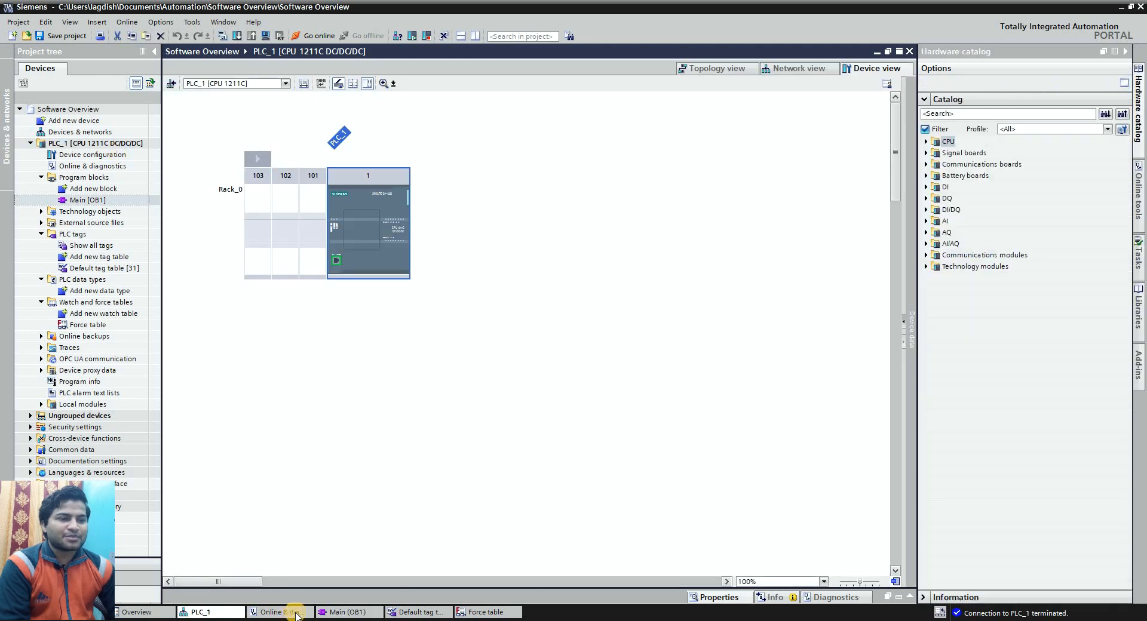
{"action": "left_click", "coordinate": [414, 612]}
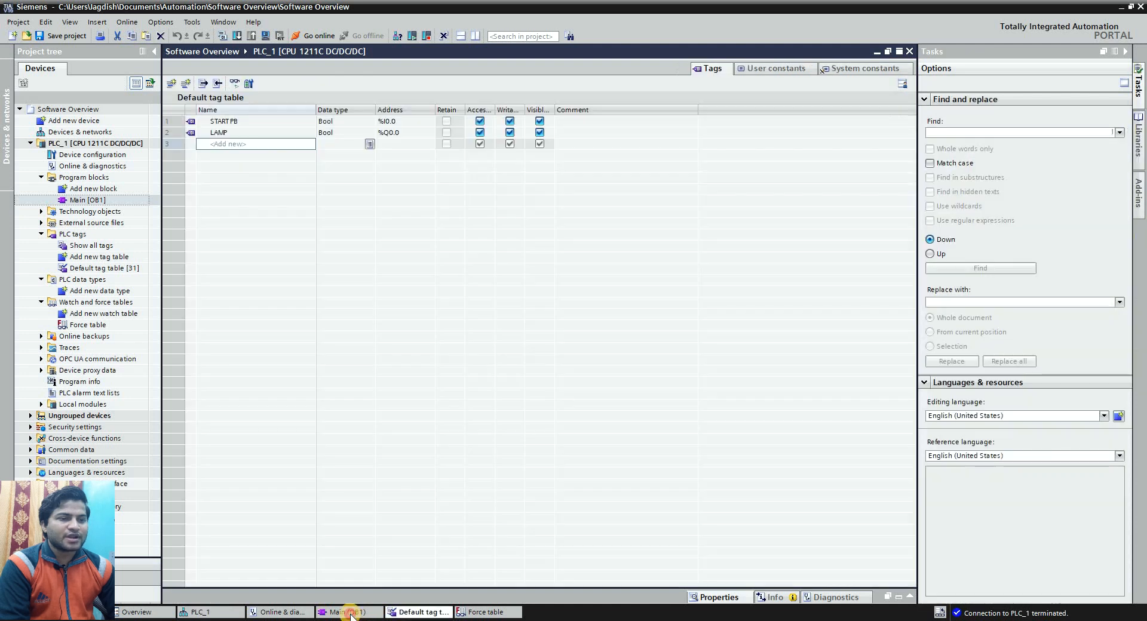
{"action": "left_click", "coordinate": [352, 612]}
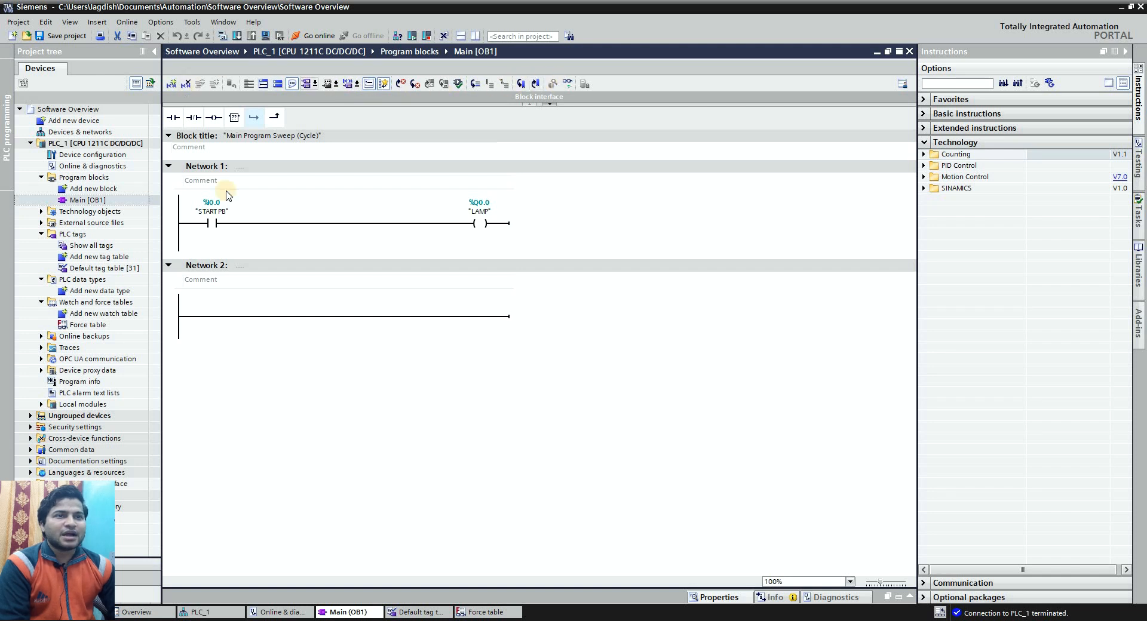
Delete the empty Network 2 from Main [OB1] and insert a new empty network below Network 1.
{"action": "left_click", "coordinate": [257, 319]}
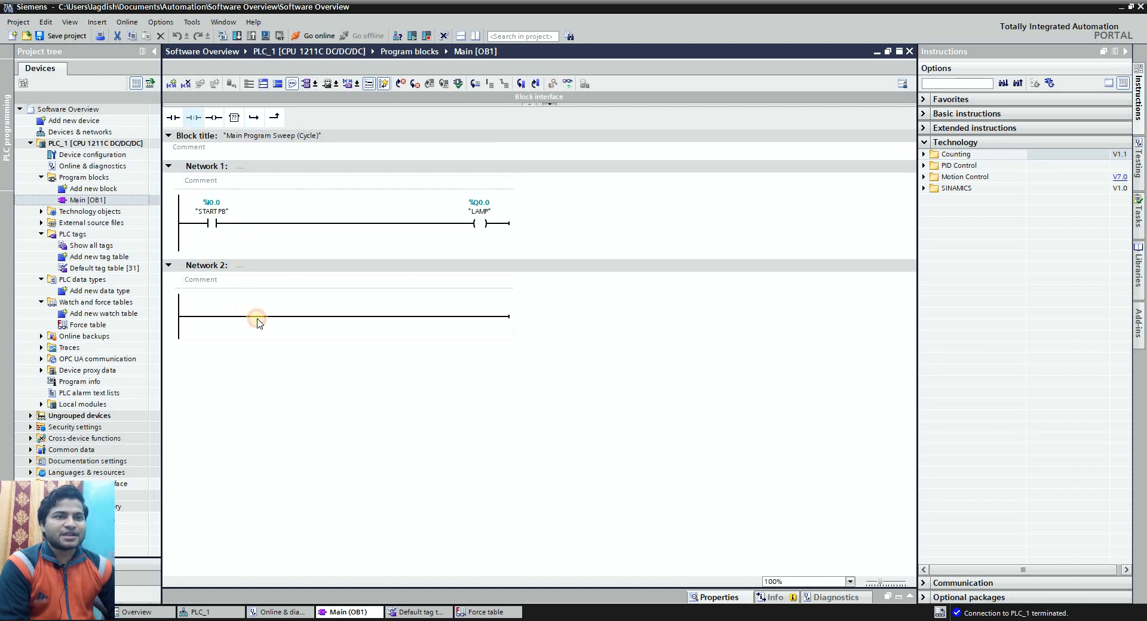
{"action": "left_click", "coordinate": [187, 84]}
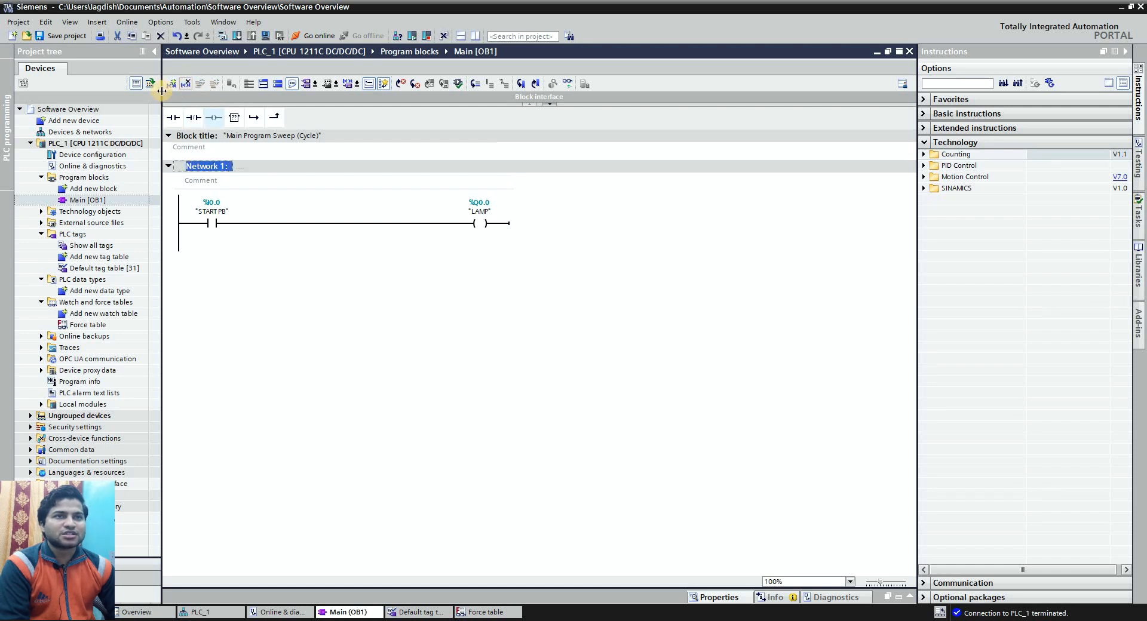
{"action": "left_click", "coordinate": [170, 84]}
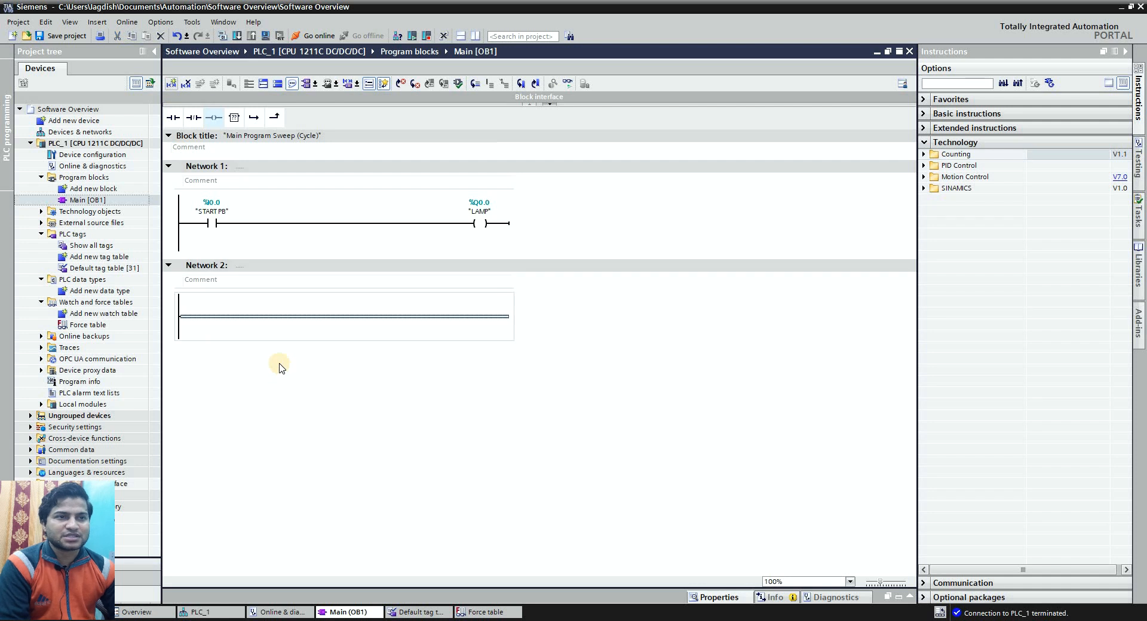
View the rename options for the START PB tag in Network 1 and close them without changing the tag.
{"action": "left_click", "coordinate": [215, 227]}
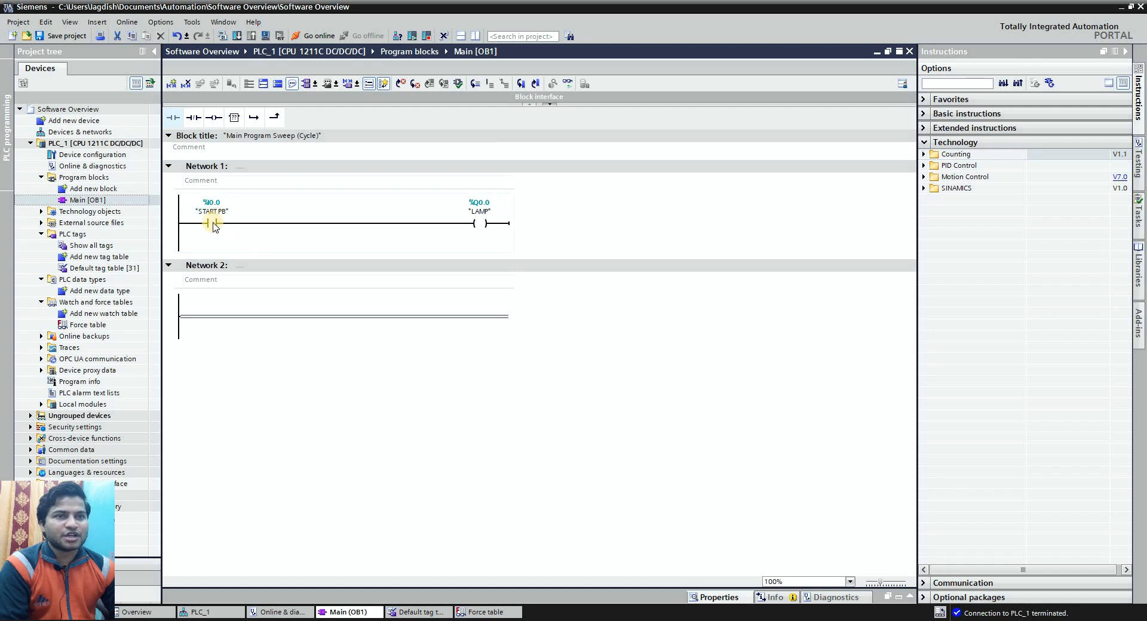
{"action": "left_click", "coordinate": [213, 212]}
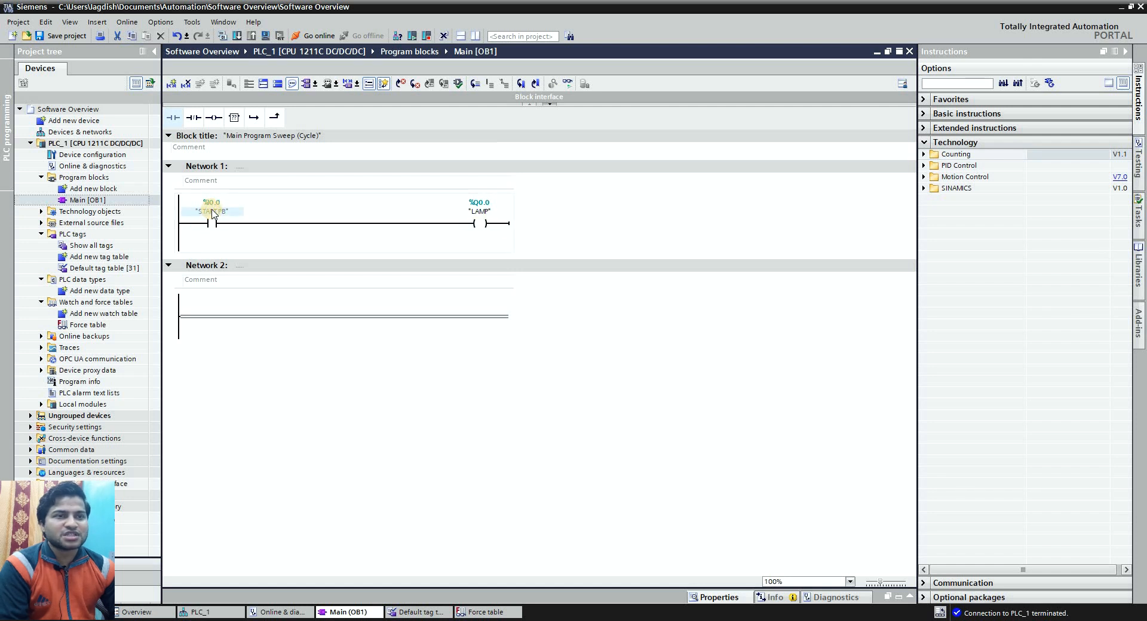
{"action": "right_click", "coordinate": [214, 214]}
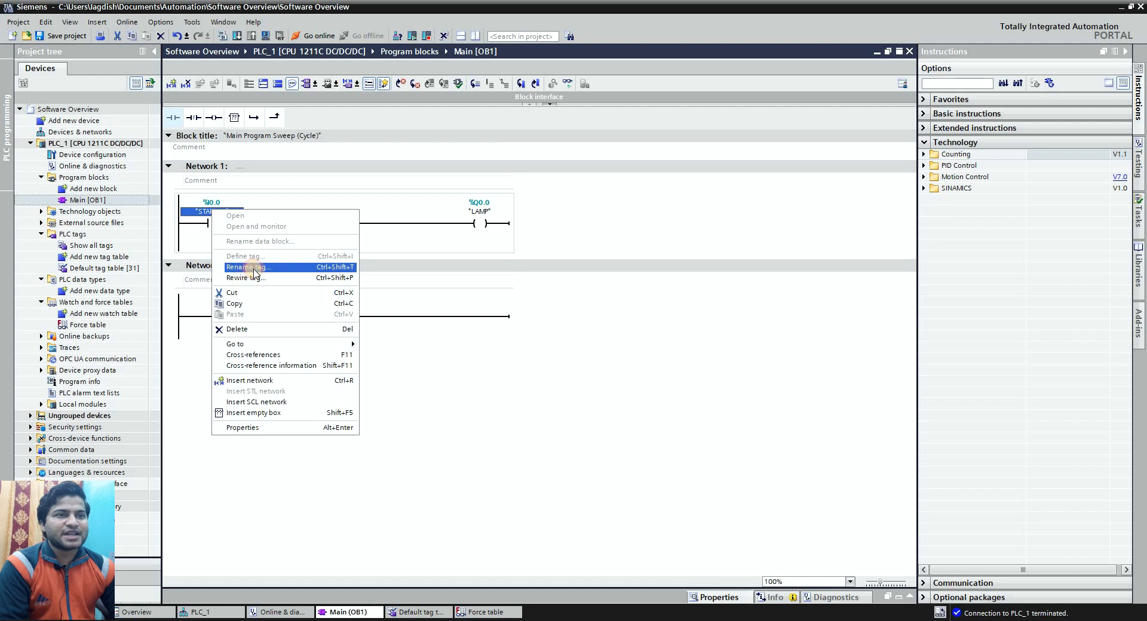
{"action": "left_click", "coordinate": [255, 267]}
{"action": "left_click", "coordinate": [218, 249]}
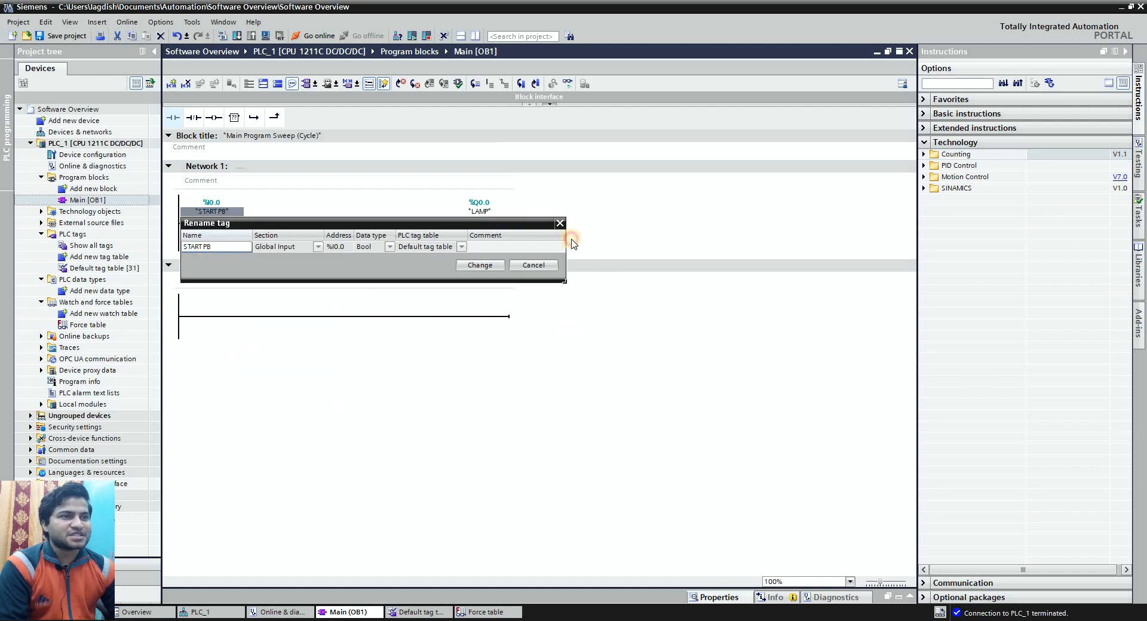
{"action": "key", "text": "Escape"}
{"action": "left_click", "coordinate": [648, 307]}
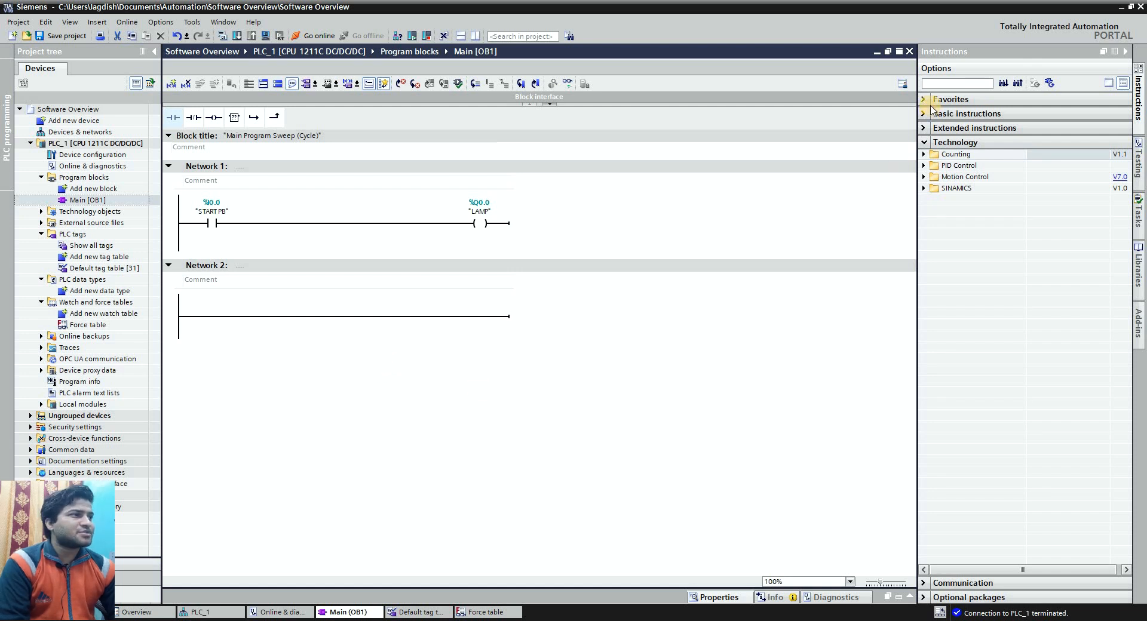
Look through the basic and extended instruction groups for Main [OB1] and collapse them again.
{"action": "left_click", "coordinate": [924, 116]}
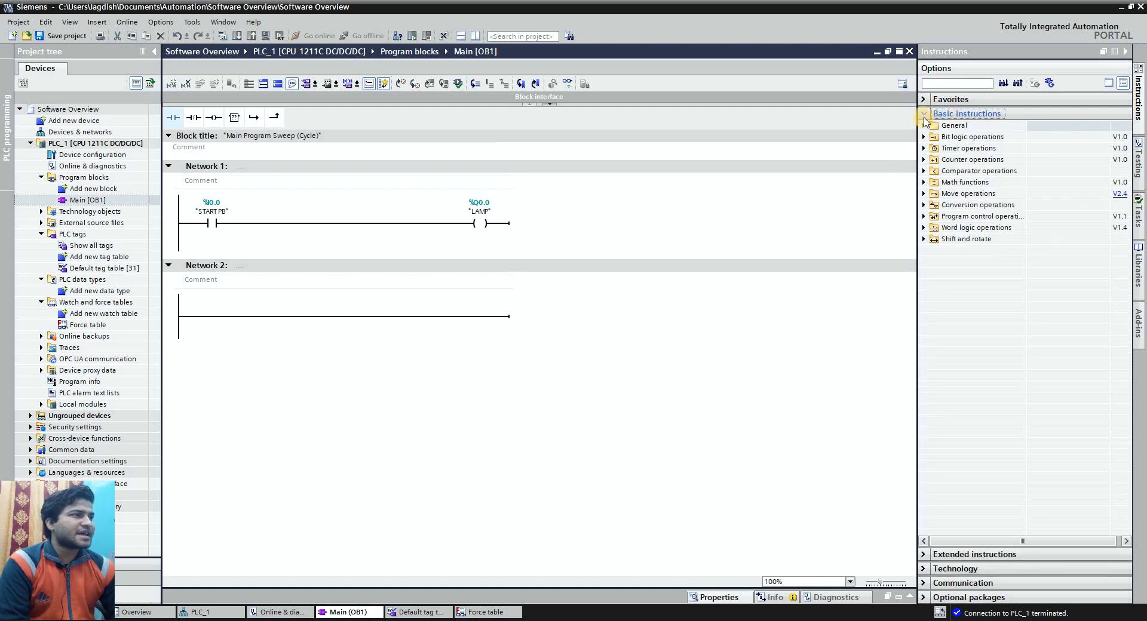
{"action": "left_click", "coordinate": [924, 114]}
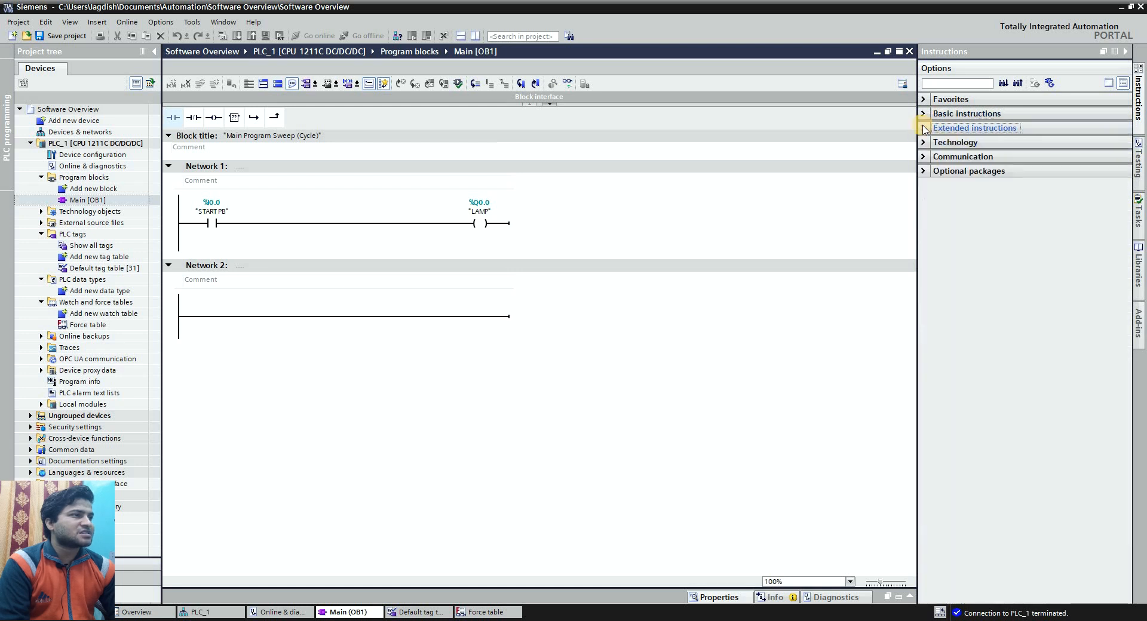
{"action": "left_click", "coordinate": [924, 129]}
{"action": "left_click", "coordinate": [924, 129]}
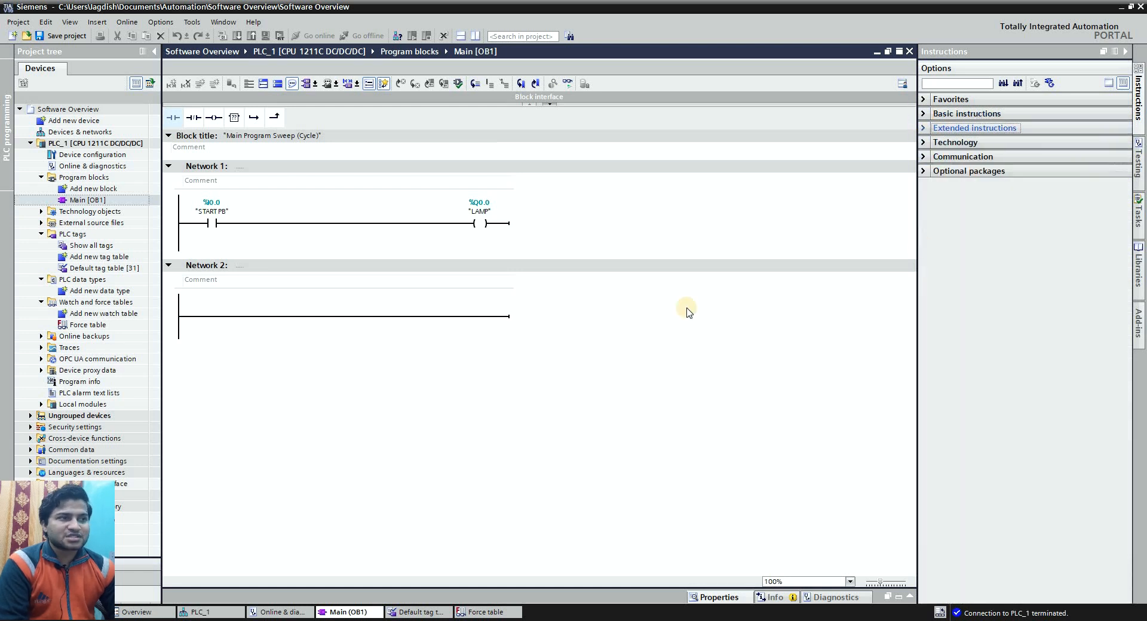
{"action": "left_click", "coordinate": [664, 336]}
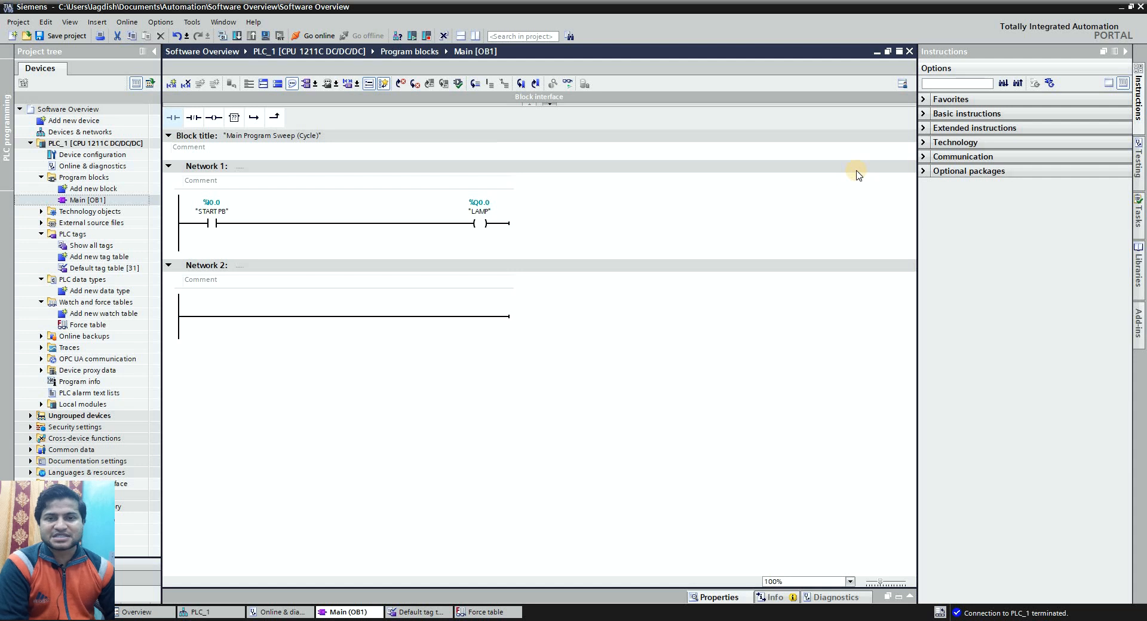